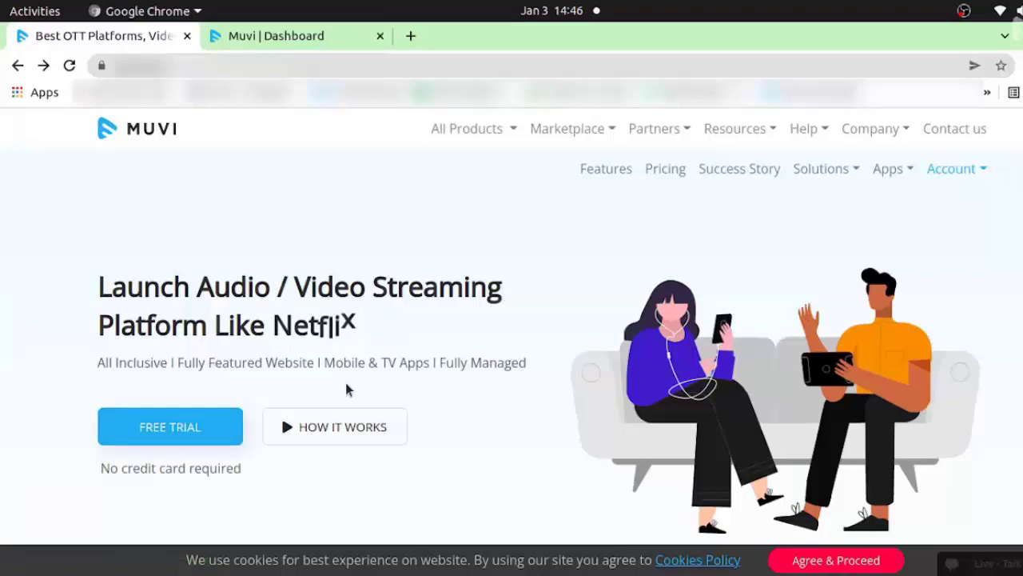
# Switch to the Muvi dashboard and review its setup steps, hosting details, video statistics and revenue charts.
pyautogui.click(300, 45)
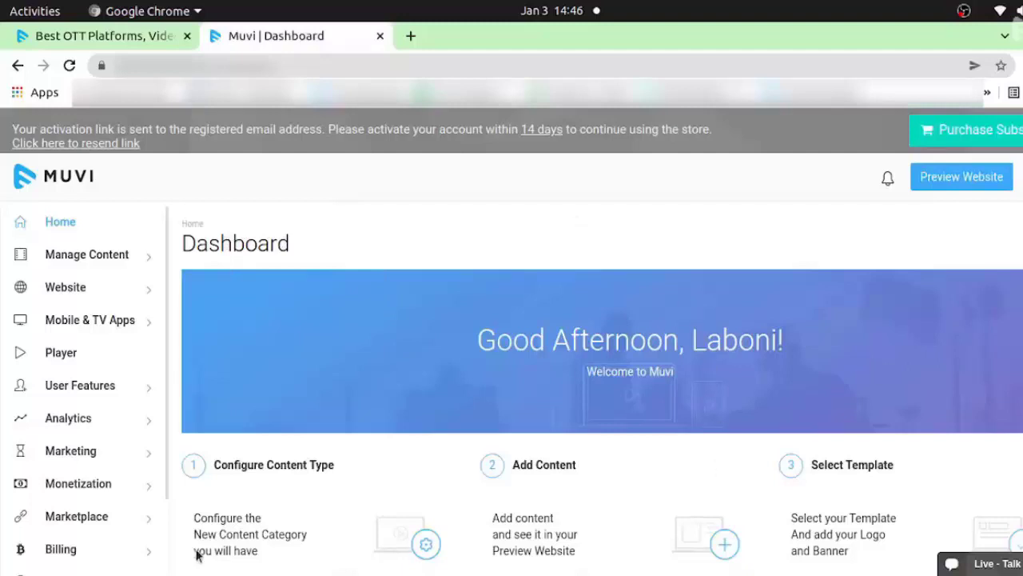
pyautogui.moveTo(72, 320)
pyautogui.moveTo(96, 450)
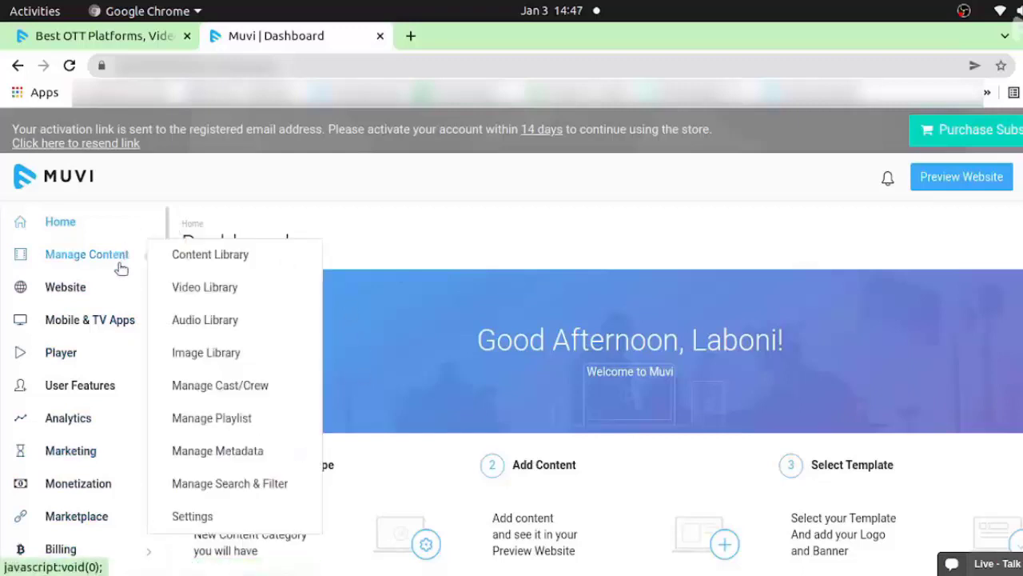
pyautogui.scroll(-3, 126, 464)
pyautogui.scroll(3, 120, 461)
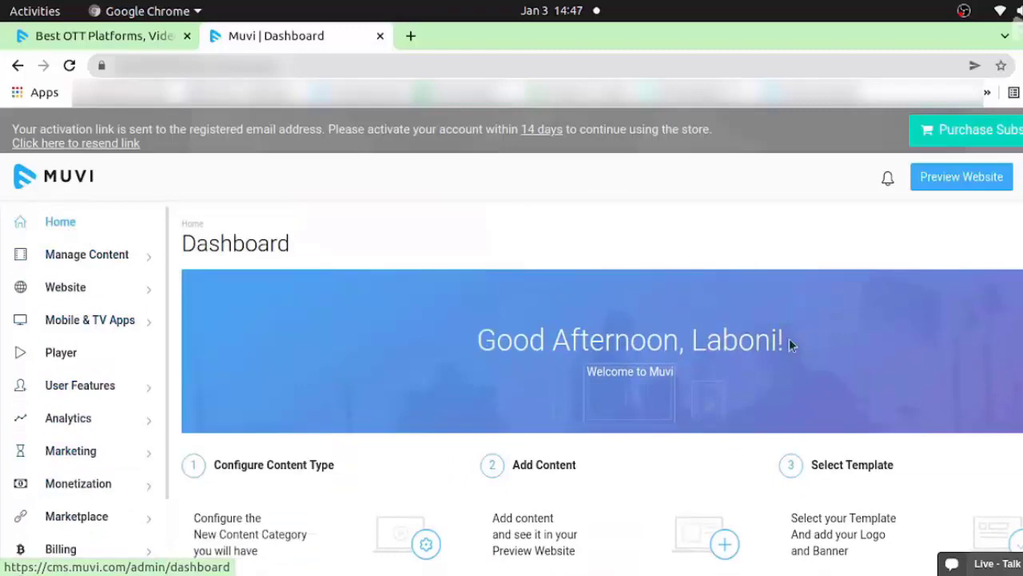
pyautogui.scroll(-5, 527, 470)
pyautogui.scroll(-3, 364, 480)
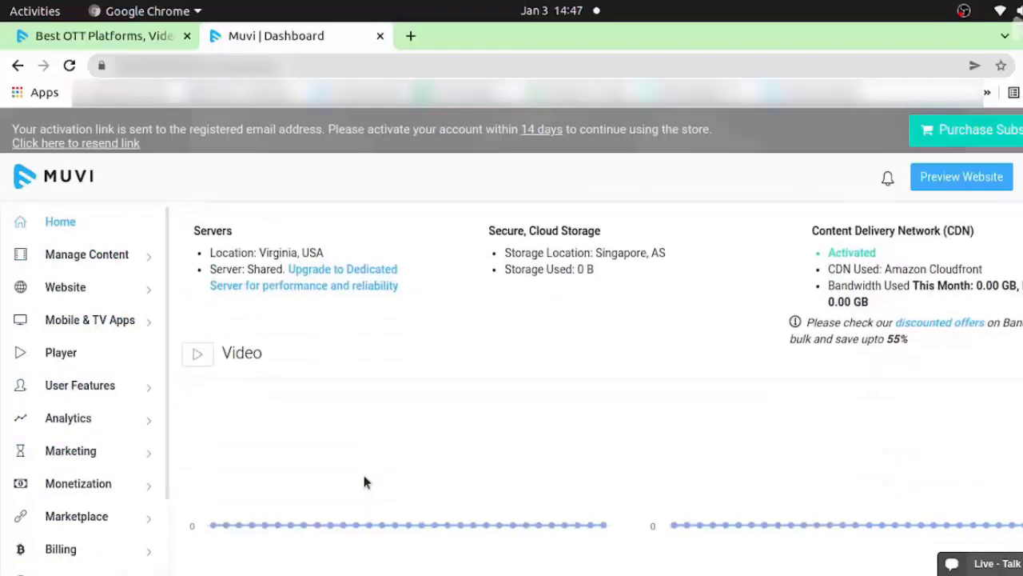
pyautogui.scroll(-3, 631, 471)
pyautogui.scroll(3, 685, 388)
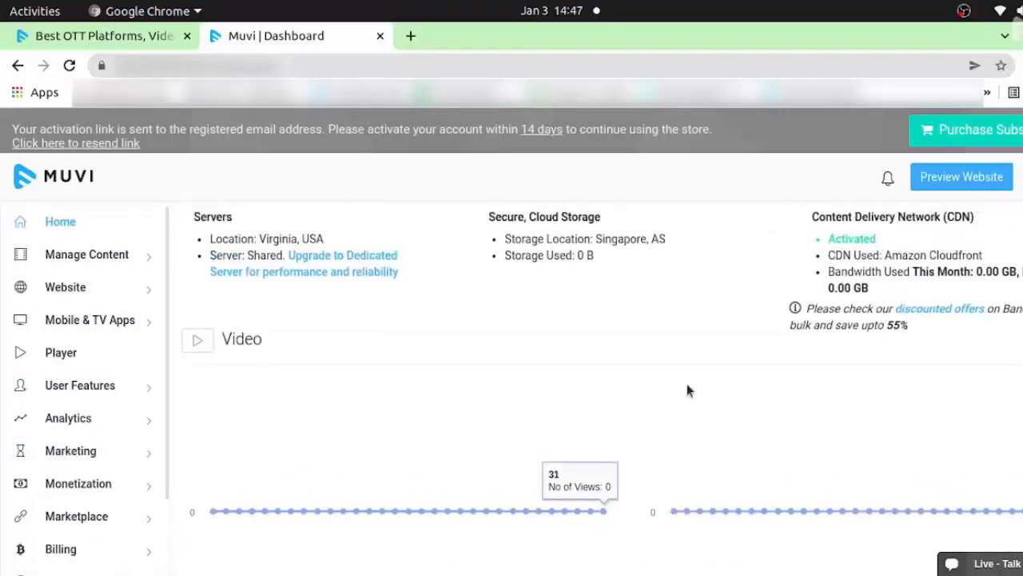
pyautogui.scroll(1, 589, 350)
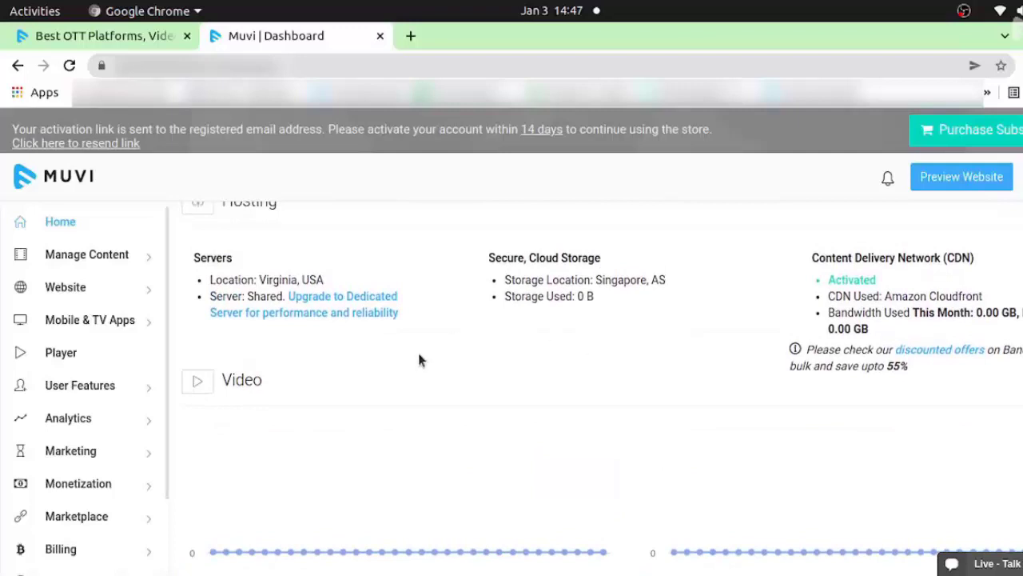
pyautogui.scroll(-4, 601, 374)
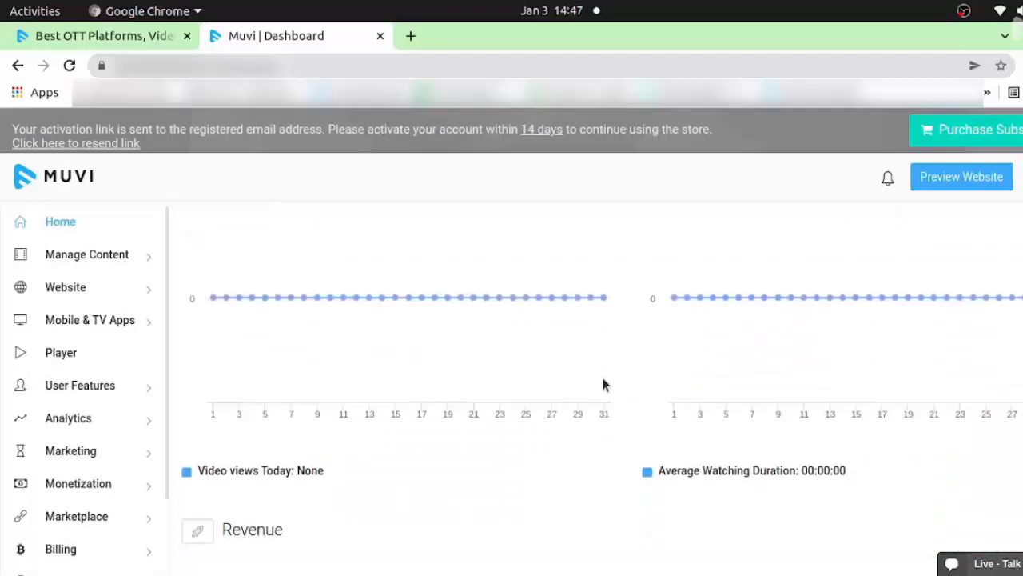
pyautogui.scroll(-4, 604, 384)
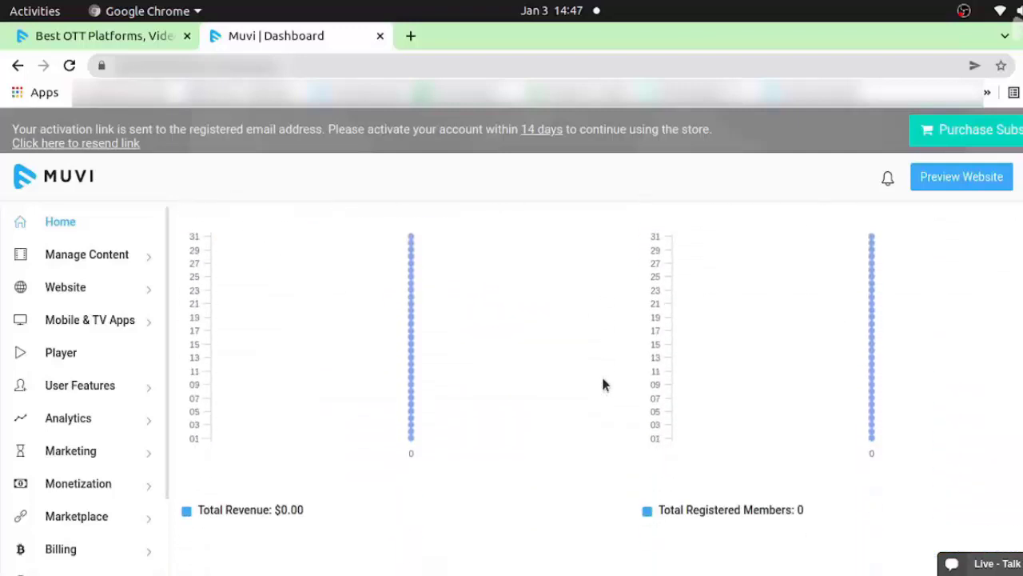
pyautogui.scroll(5, 604, 385)
pyautogui.scroll(5, 541, 325)
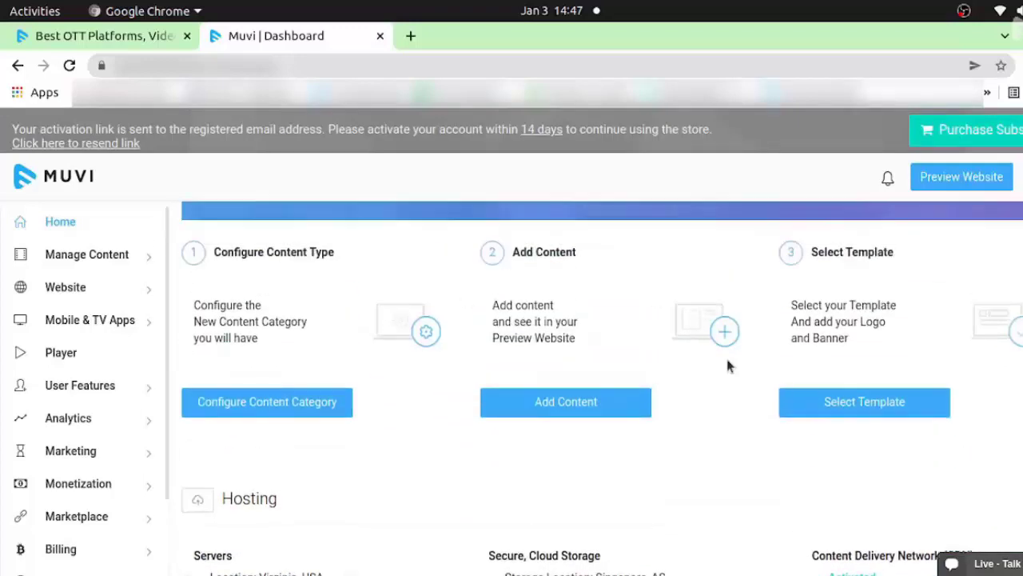
pyautogui.scroll(1, 727, 366)
# Open the website template's Home Page settings in a new browser tab and switch to it.
pyautogui.moveTo(116, 263)
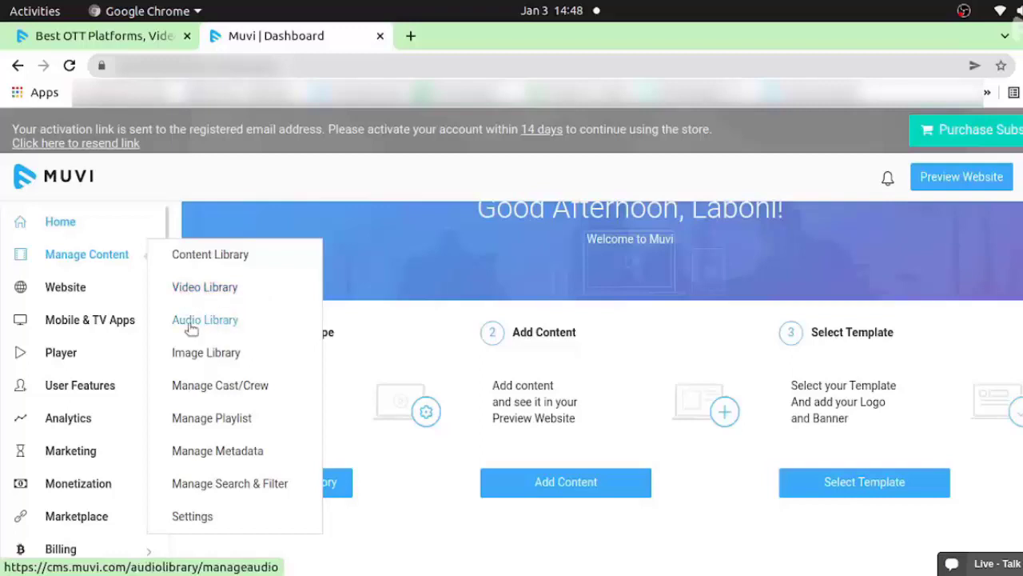
pyautogui.moveTo(71, 288)
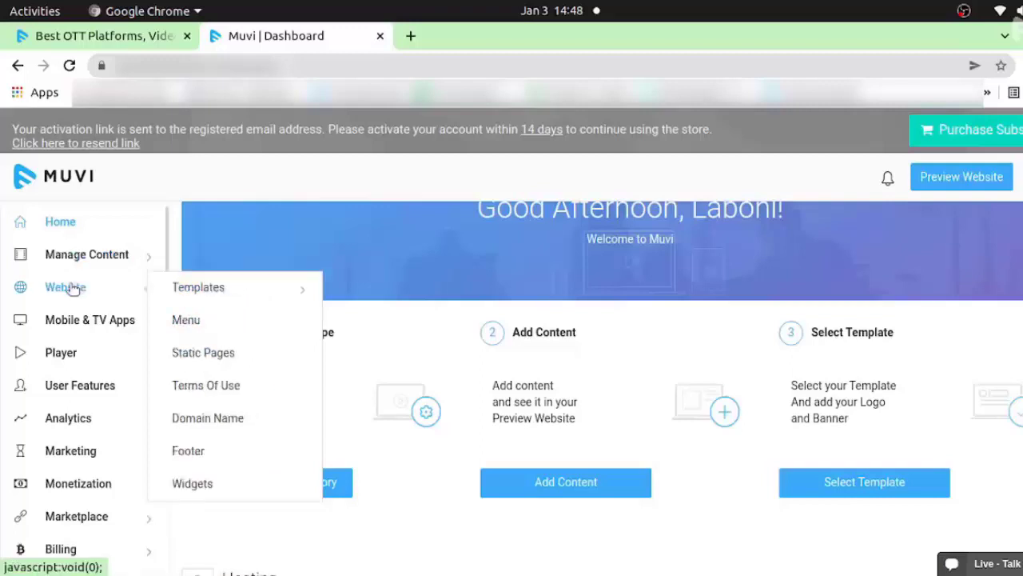
pyautogui.moveTo(206, 293)
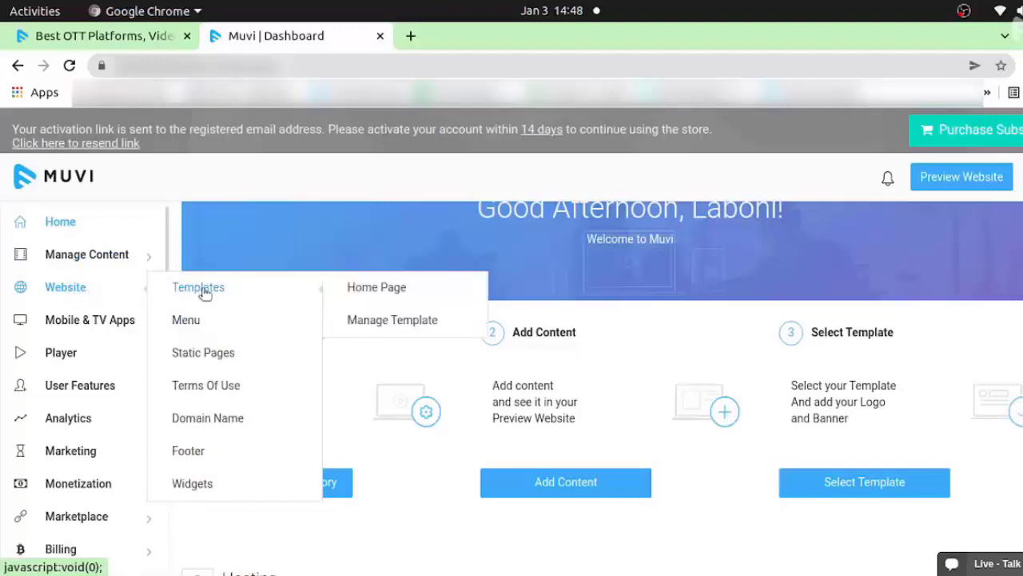
pyautogui.middleClick(384, 289)
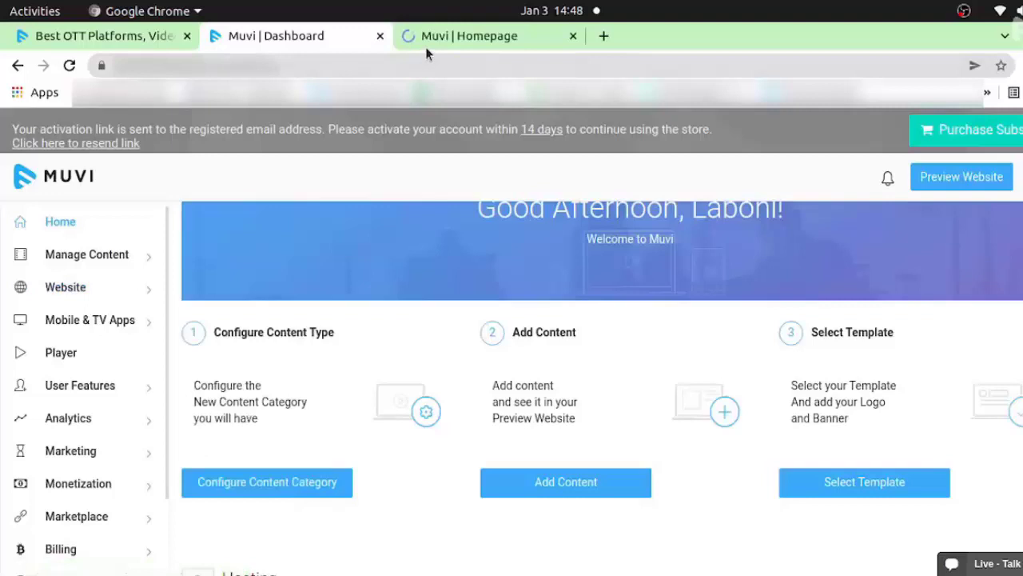
pyautogui.click(426, 46)
# Examine the Homepage settings for logo and favicon, website banner, banner properties and featured sections.
pyautogui.scroll(-2, 472, 372)
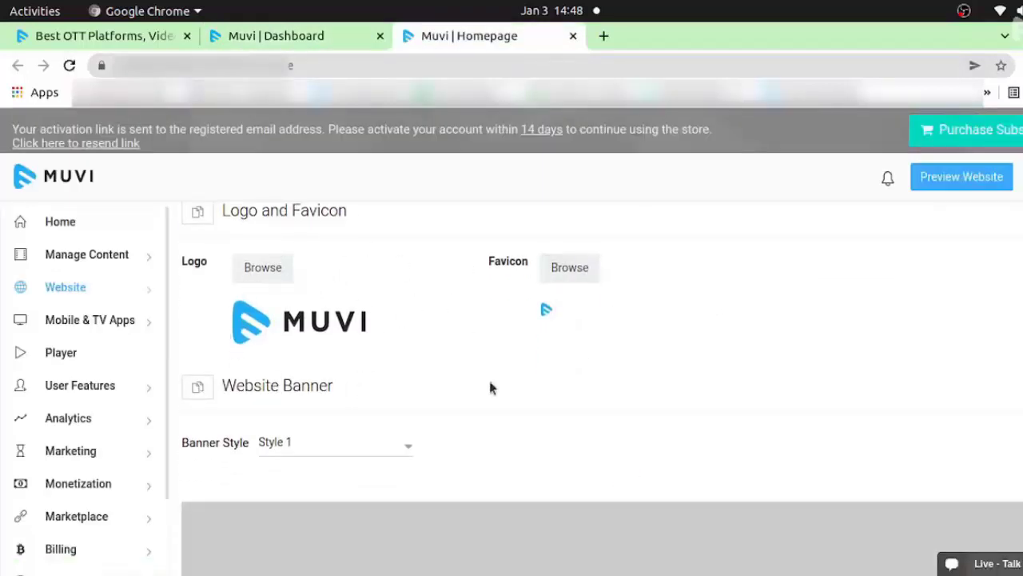
pyautogui.scroll(-7, 507, 424)
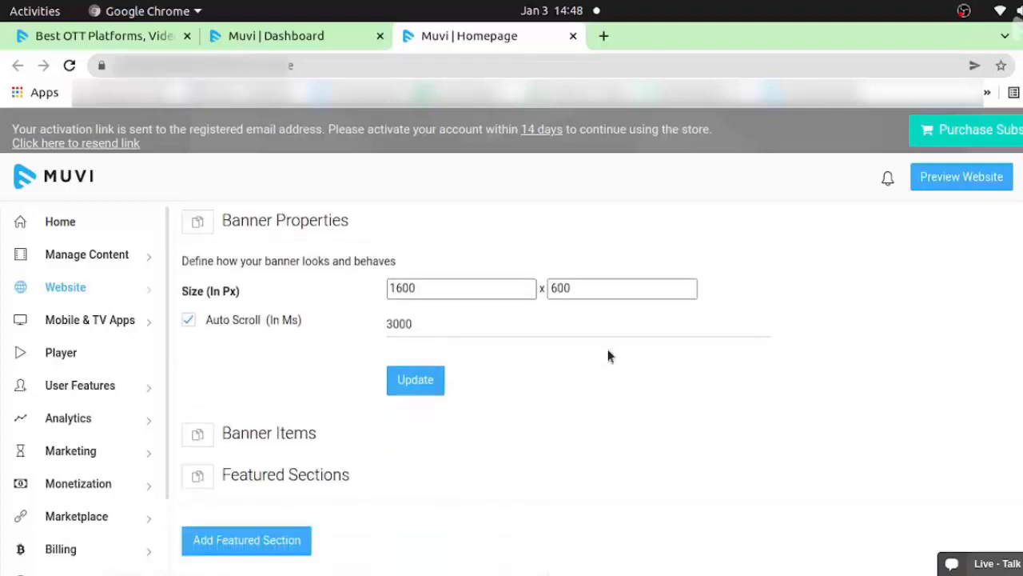
pyautogui.scroll(-2, 604, 342)
pyautogui.scroll(-10, 383, 477)
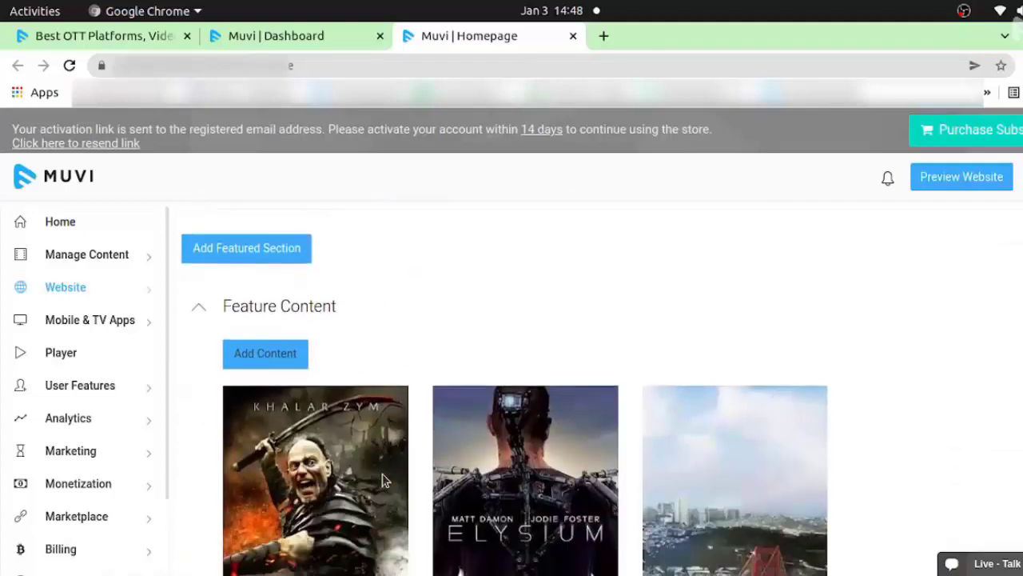
pyautogui.scroll(-3, 903, 491)
pyautogui.scroll(5, 904, 491)
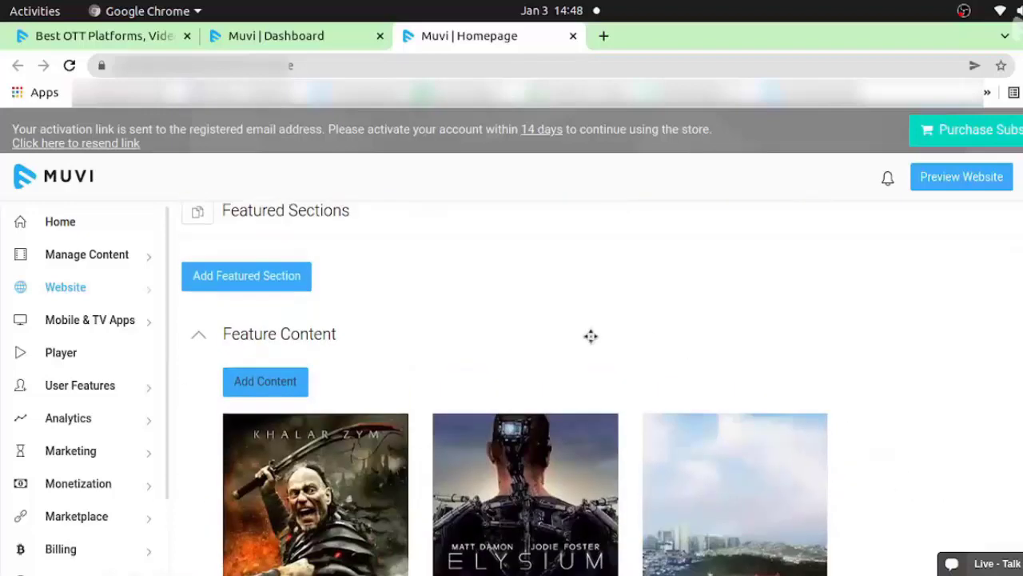
pyautogui.scroll(1, 926, 461)
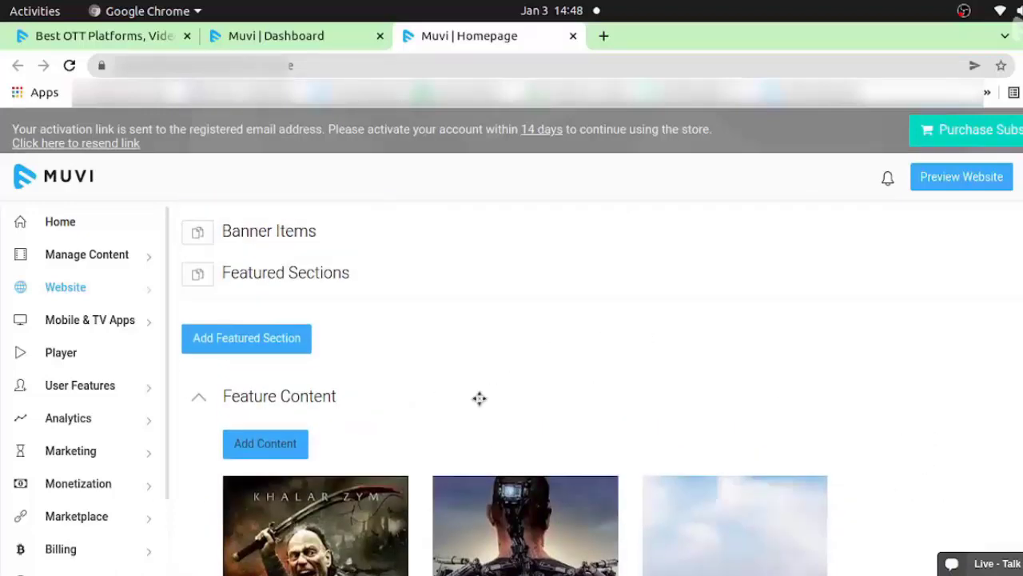
pyautogui.scroll(-3, 479, 397)
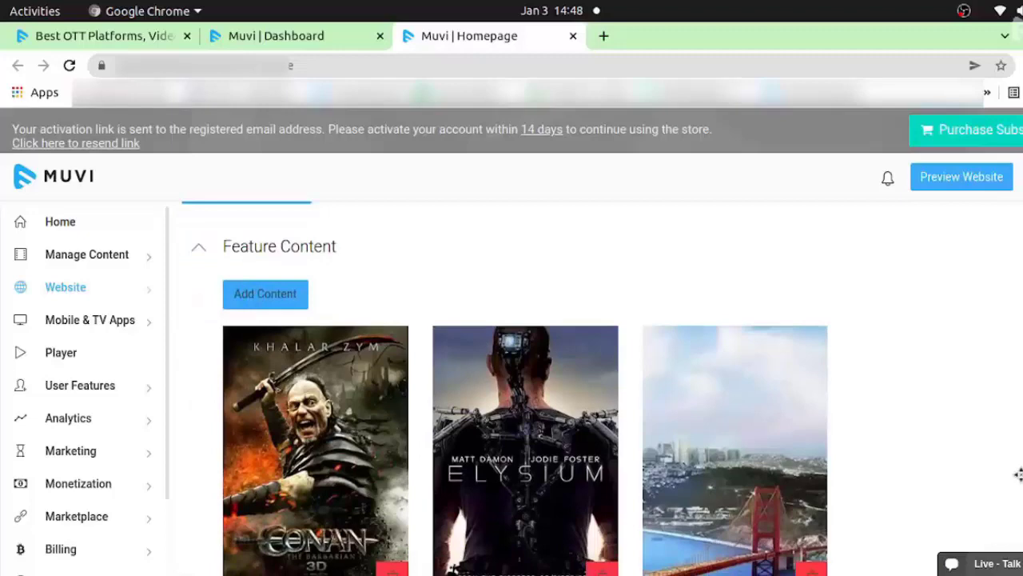
pyautogui.scroll(-8, 955, 507)
pyautogui.scroll(3, 951, 505)
pyautogui.scroll(10, 722, 426)
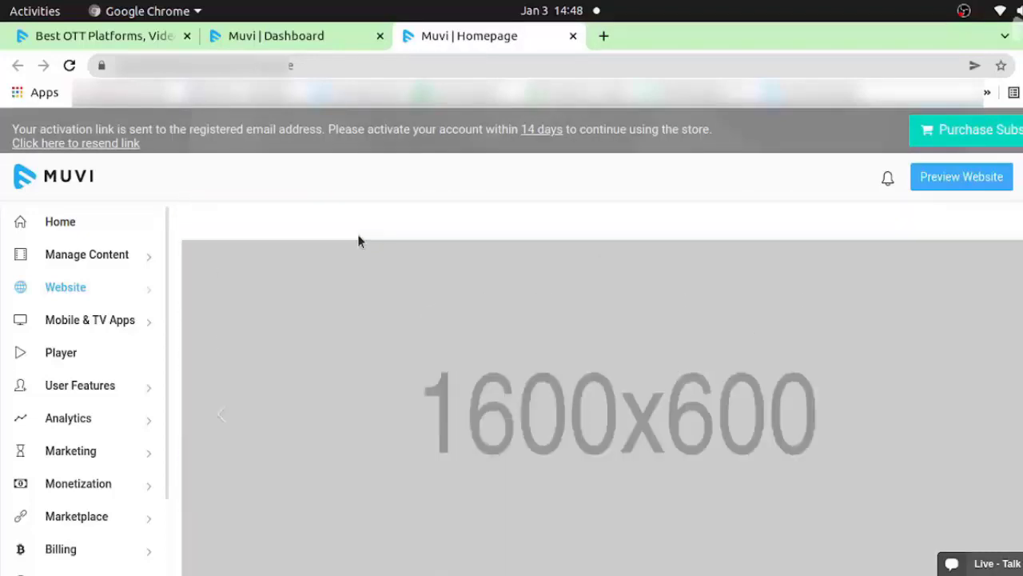
pyautogui.scroll(5, 358, 242)
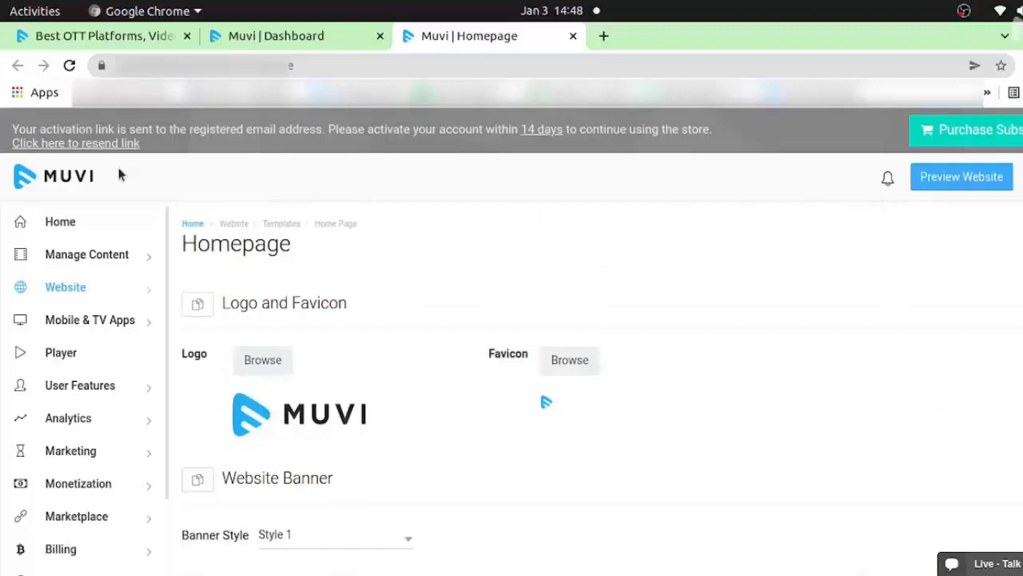
pyautogui.scroll(-3, 603, 411)
pyautogui.scroll(3, 603, 411)
pyautogui.scroll(-12, 596, 497)
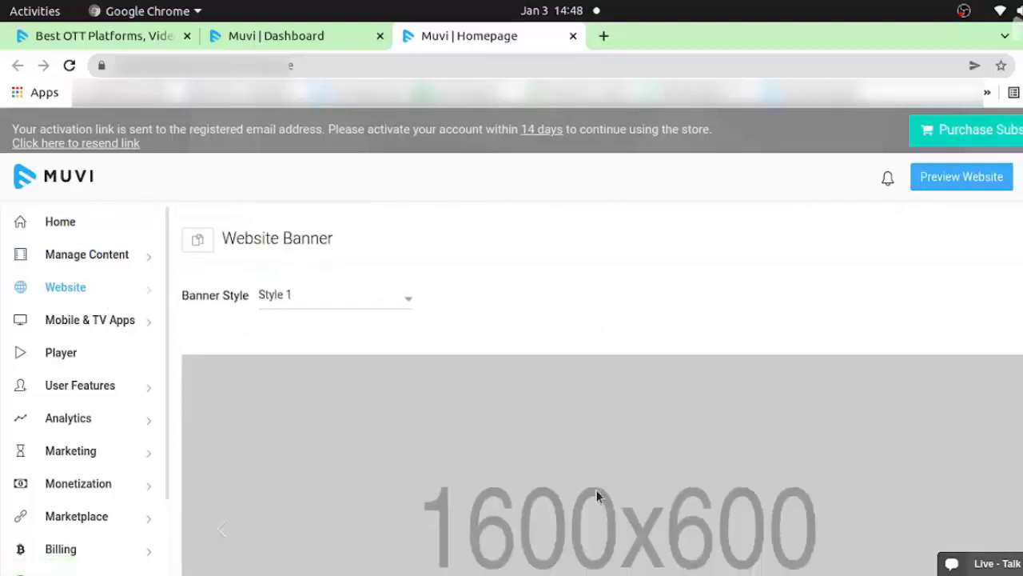
pyautogui.scroll(10, 596, 497)
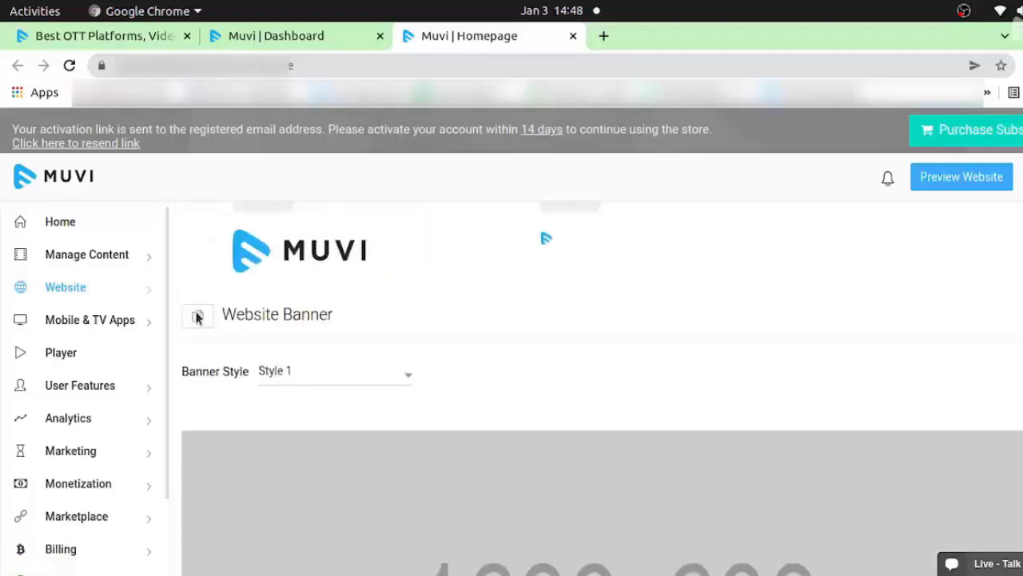
pyautogui.scroll(2, 307, 296)
# Open the website's Manage Template page in a new browser tab and switch to it.
pyautogui.moveTo(119, 290)
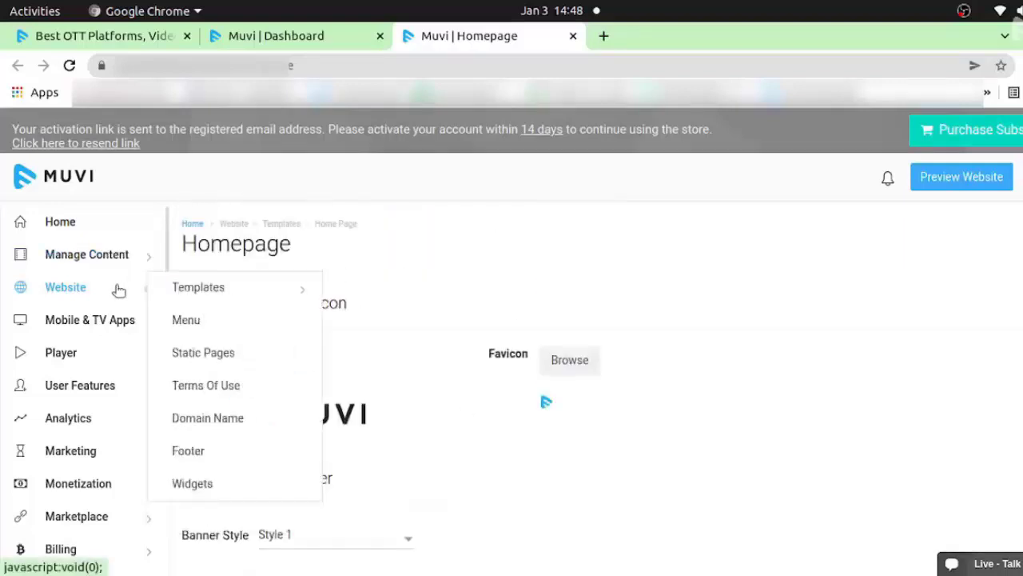
pyautogui.moveTo(181, 297)
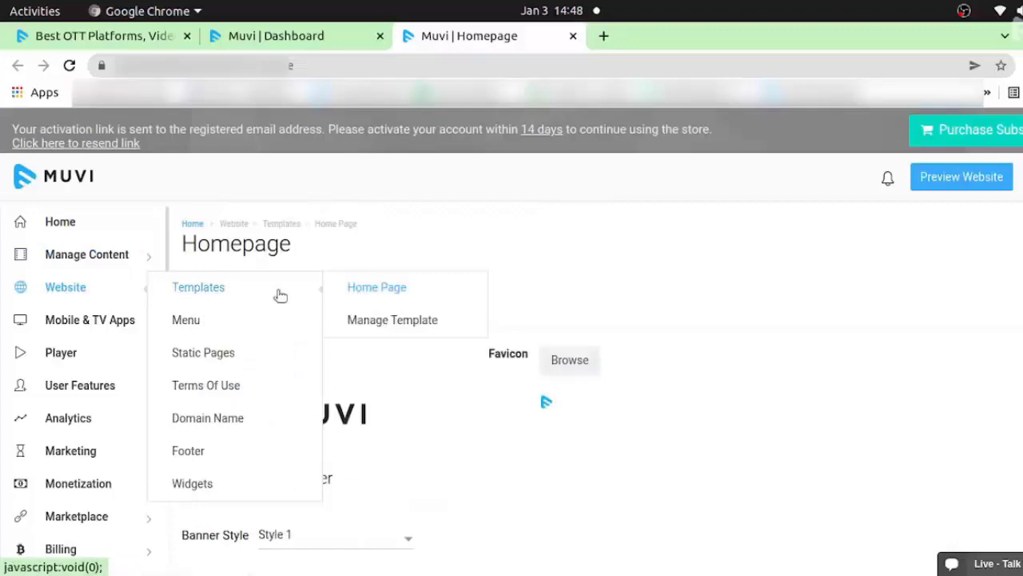
pyautogui.middleClick(392, 330)
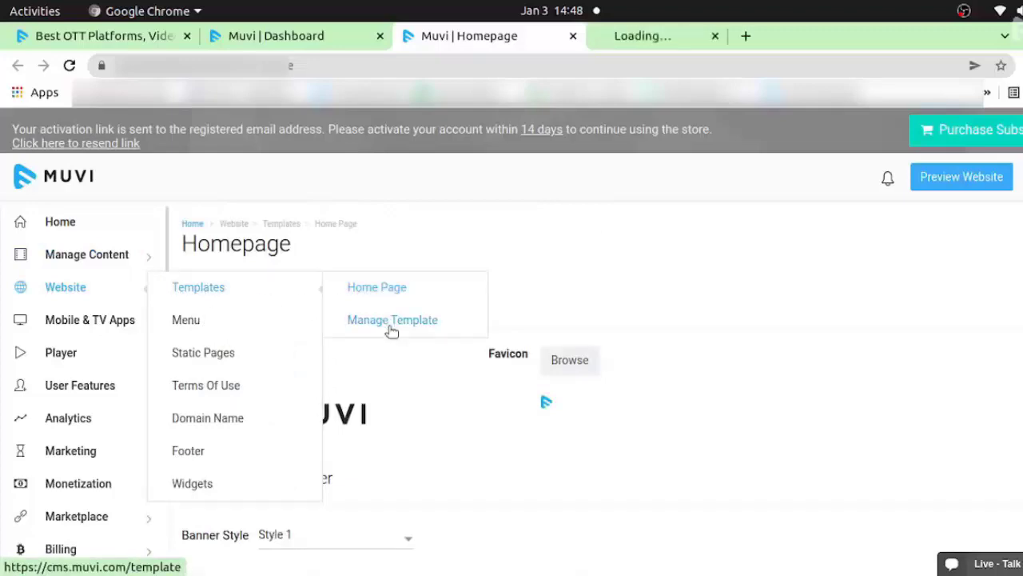
pyautogui.click(638, 43)
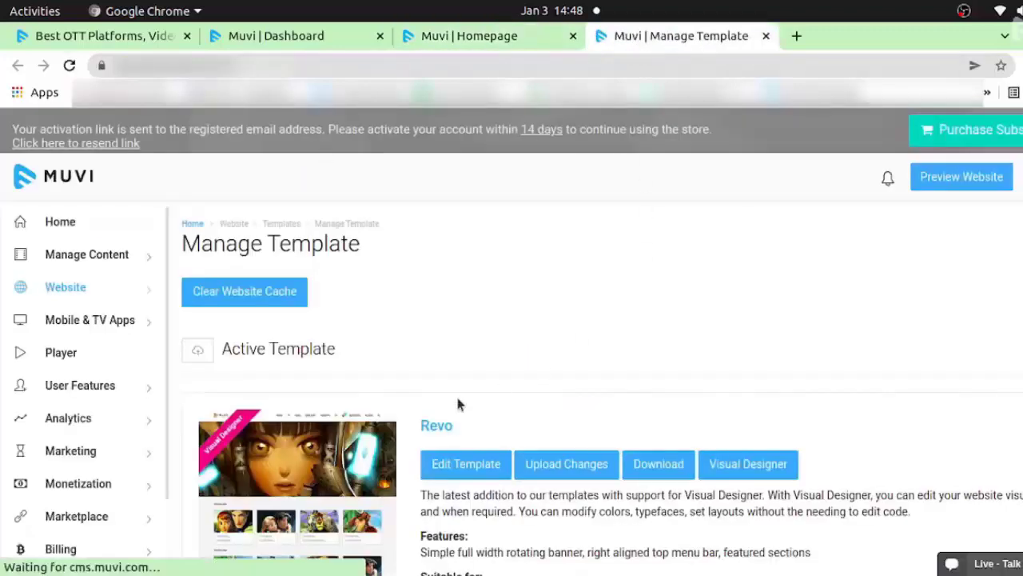
# Examine the active Revo template's options and the descriptions of the available website templates.
pyautogui.scroll(-8, 457, 404)
pyautogui.scroll(-15, 457, 403)
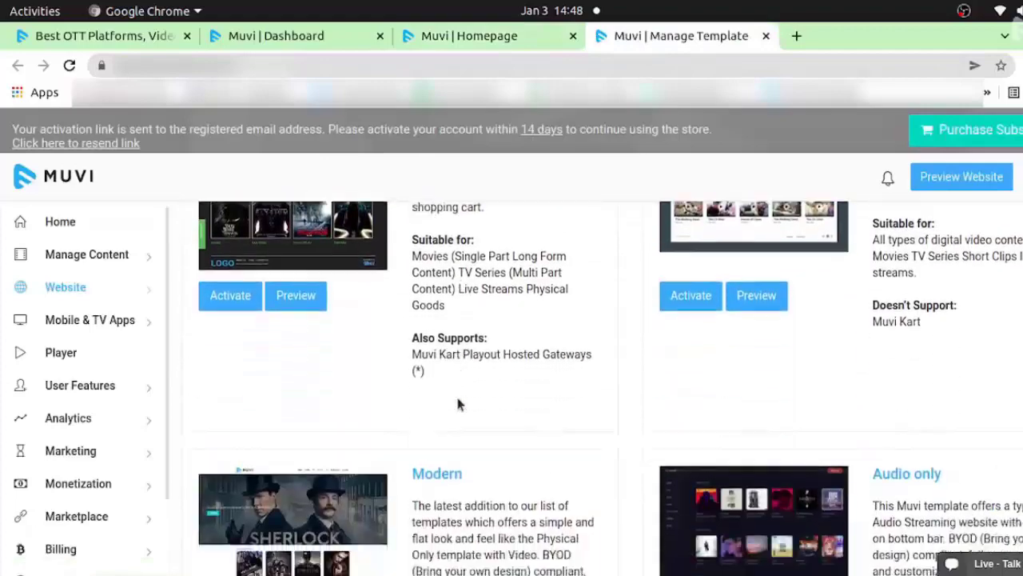
pyautogui.scroll(20, 457, 404)
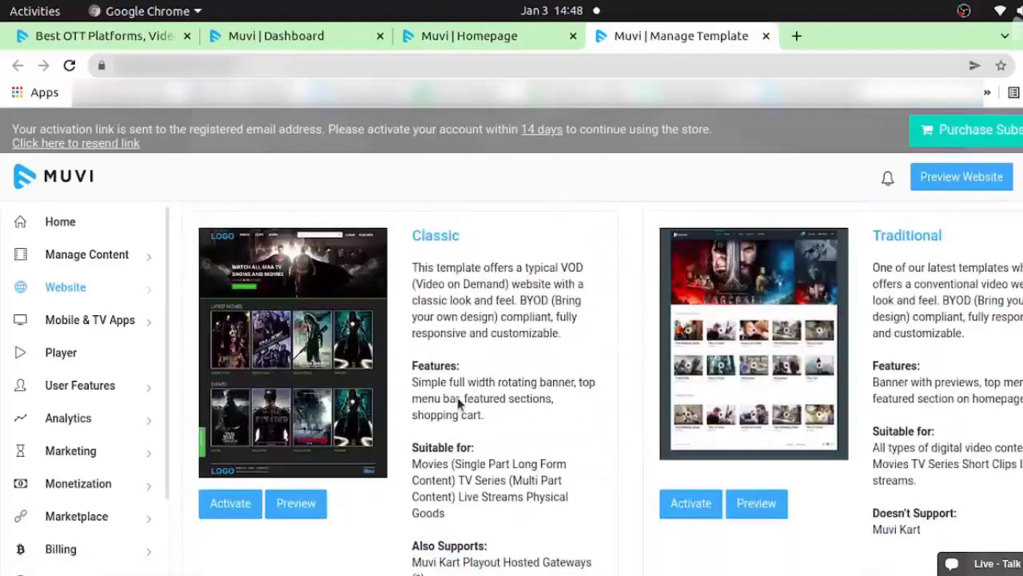
pyautogui.scroll(-1, 271, 503)
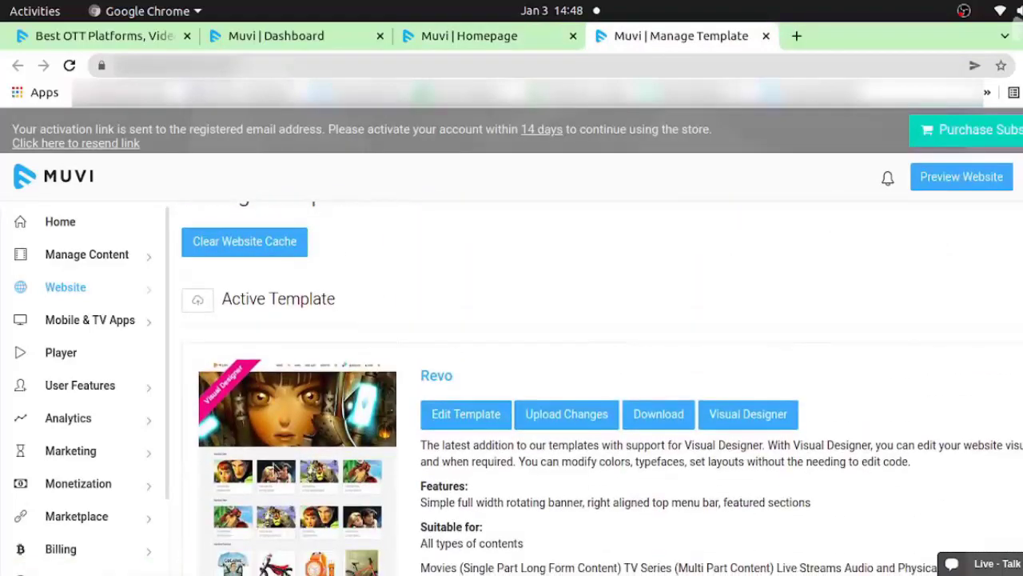
pyautogui.scroll(-4, 527, 550)
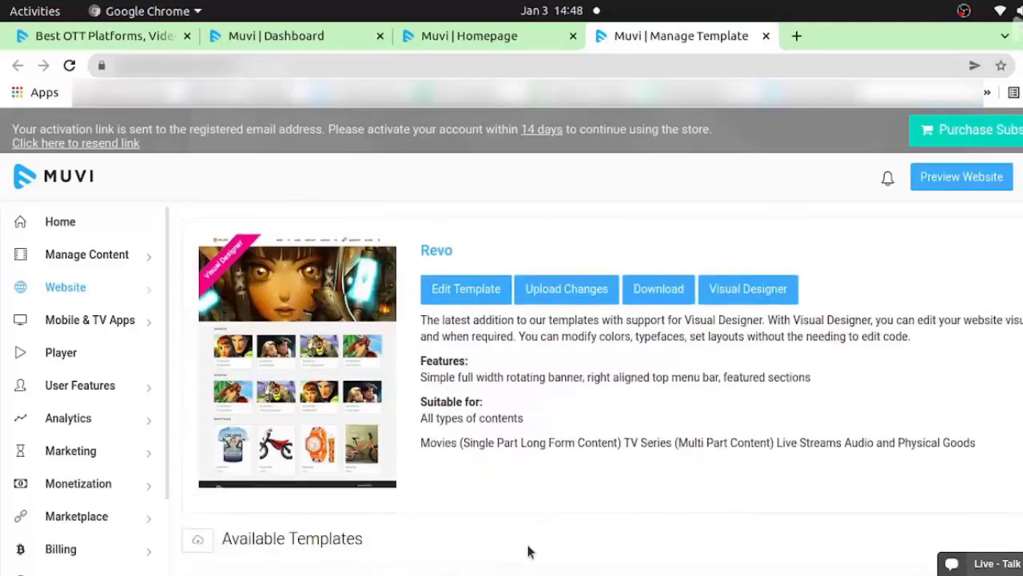
pyautogui.scroll(4, 605, 542)
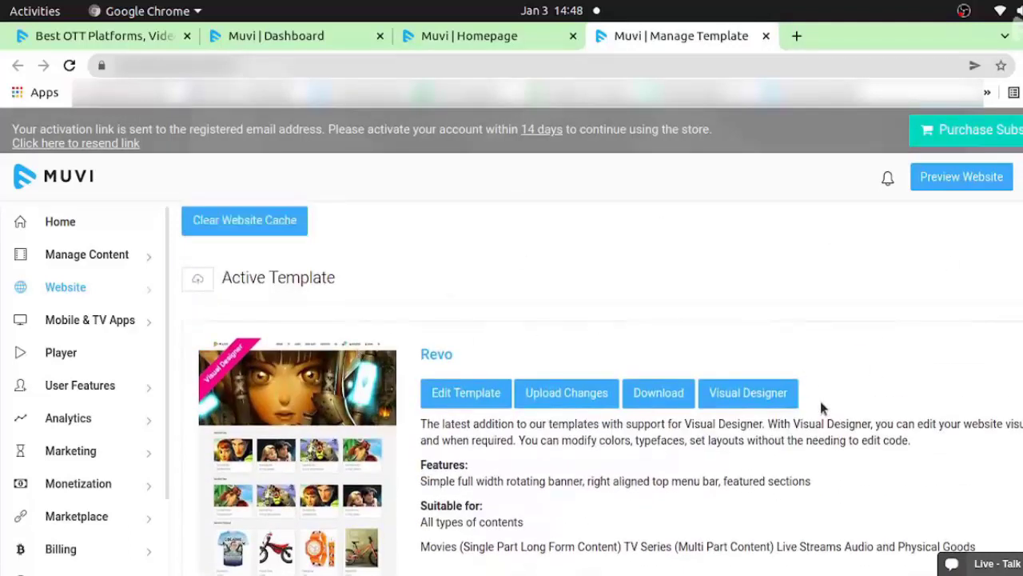
pyautogui.scroll(2, 412, 412)
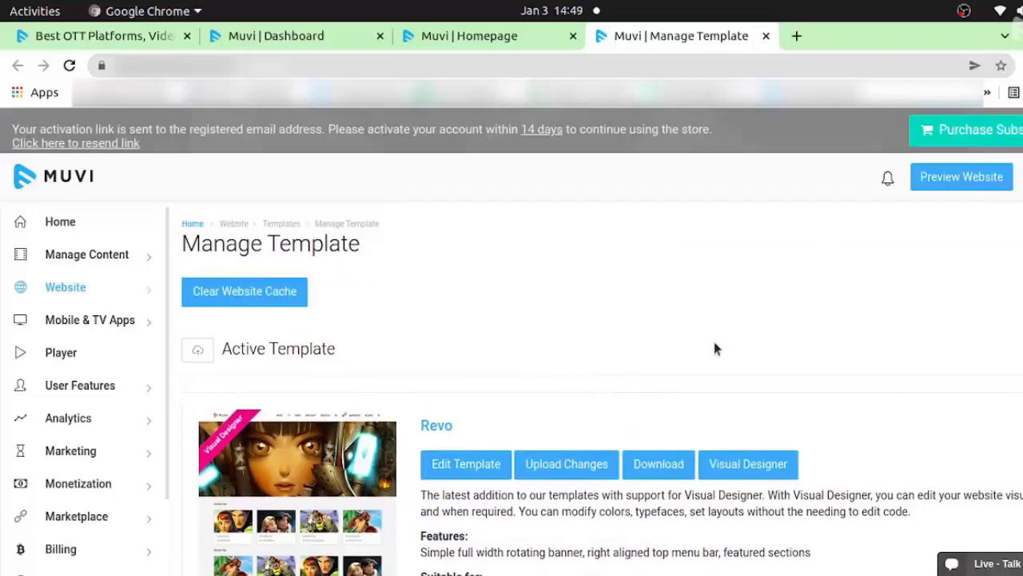
pyautogui.scroll(-12, 354, 490)
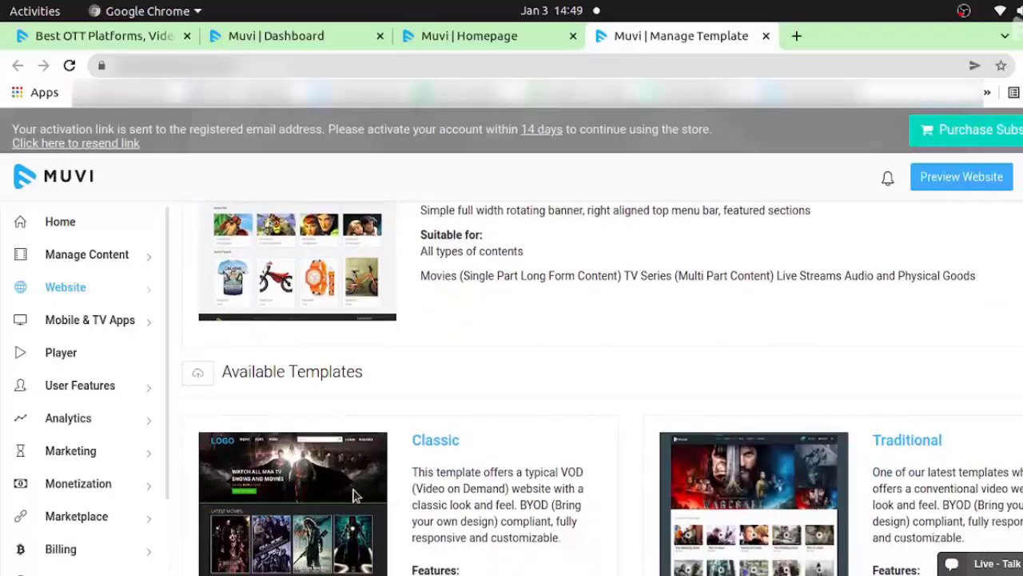
pyautogui.scroll(-5, 354, 491)
pyautogui.scroll(9, 524, 526)
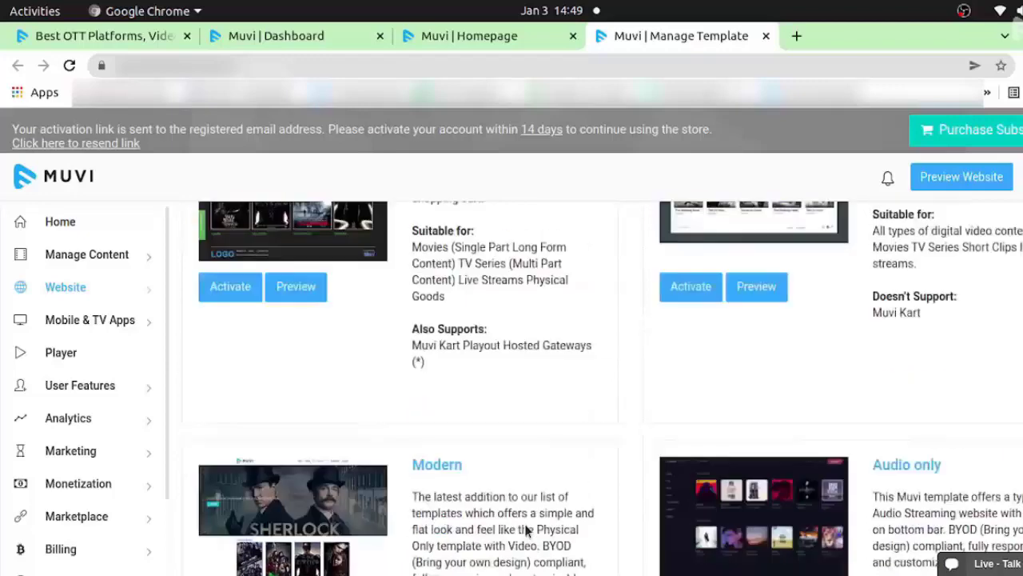
# Review the active Revo template's details and the features and supported content of the Classic and Traditional templates.
pyautogui.scroll(8, 525, 526)
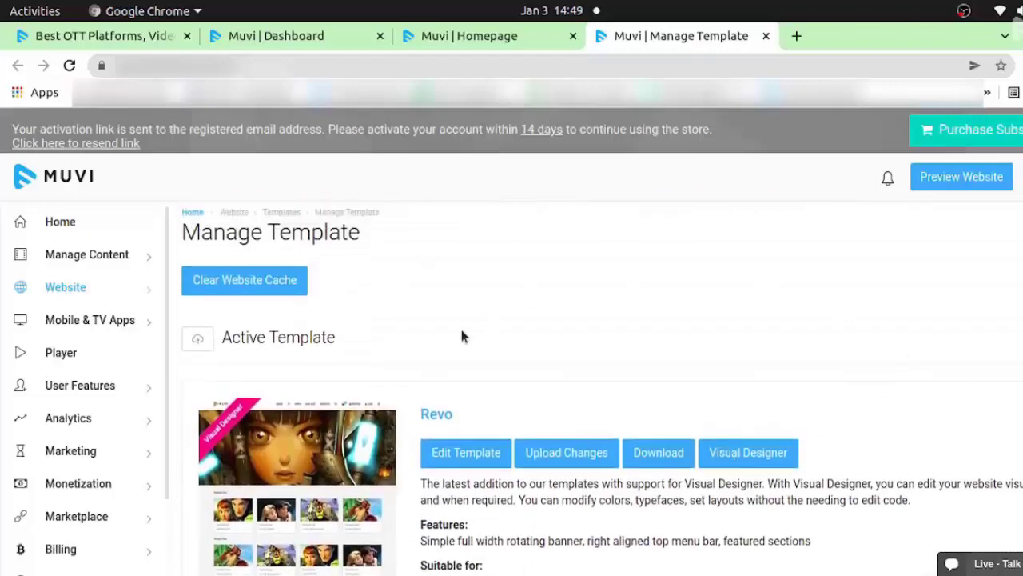
pyautogui.scroll(-1, 371, 488)
pyautogui.scroll(1, 796, 474)
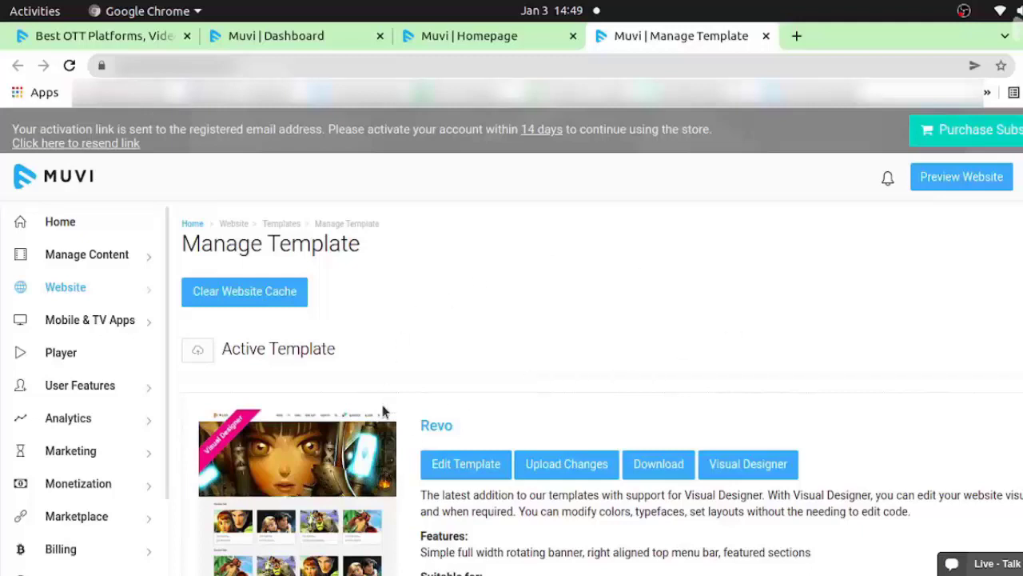
pyautogui.scroll(-5, 374, 393)
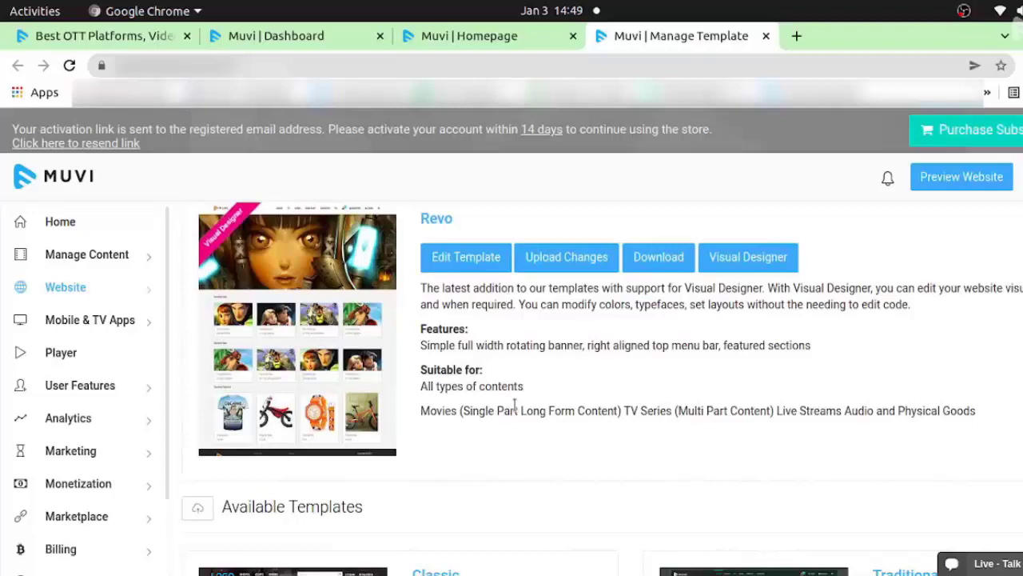
pyautogui.scroll(5, 514, 404)
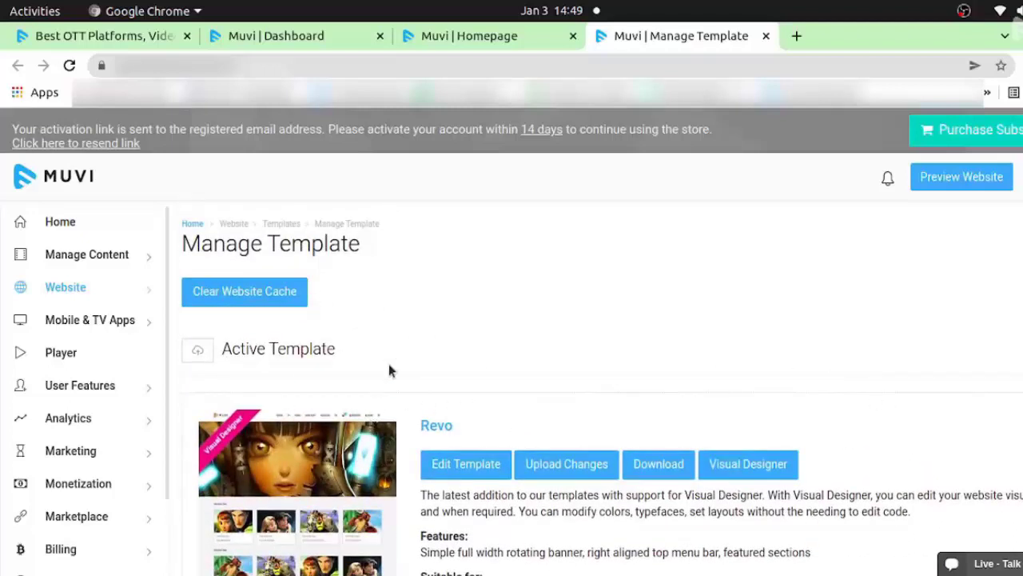
pyautogui.scroll(-4, 388, 368)
pyautogui.scroll(4, 974, 385)
pyautogui.scroll(-4, 437, 550)
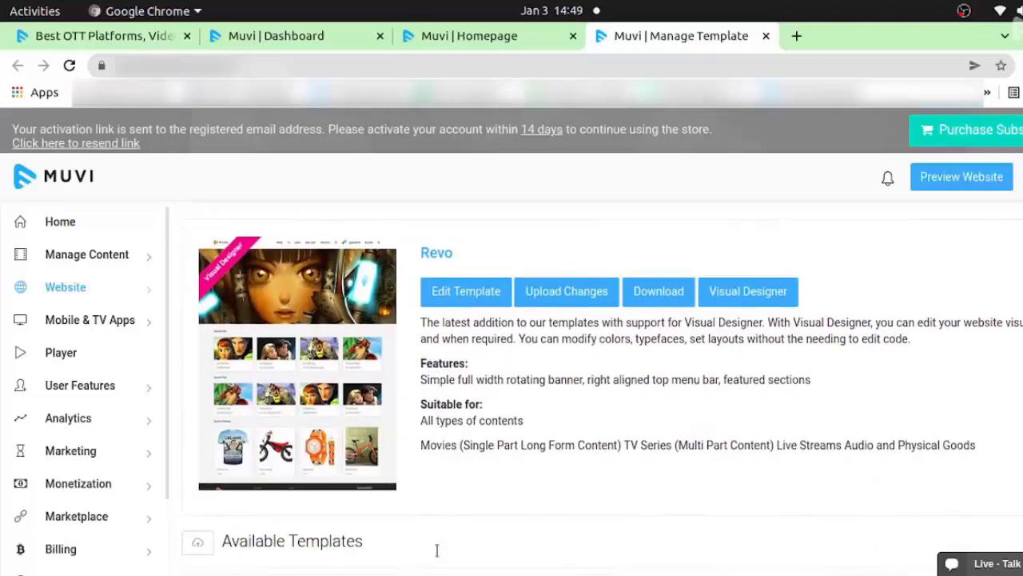
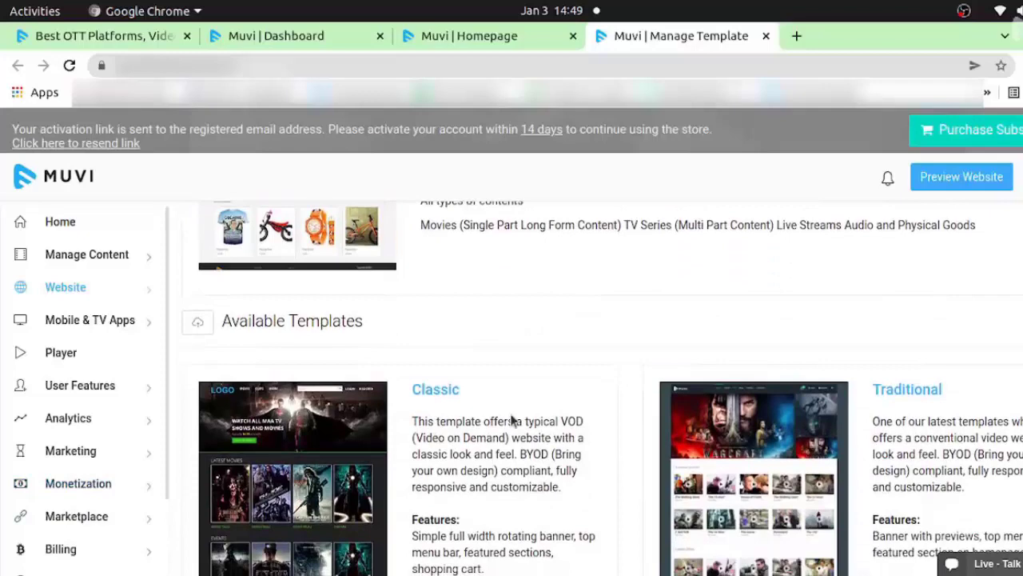
pyautogui.scroll(-2, 505, 491)
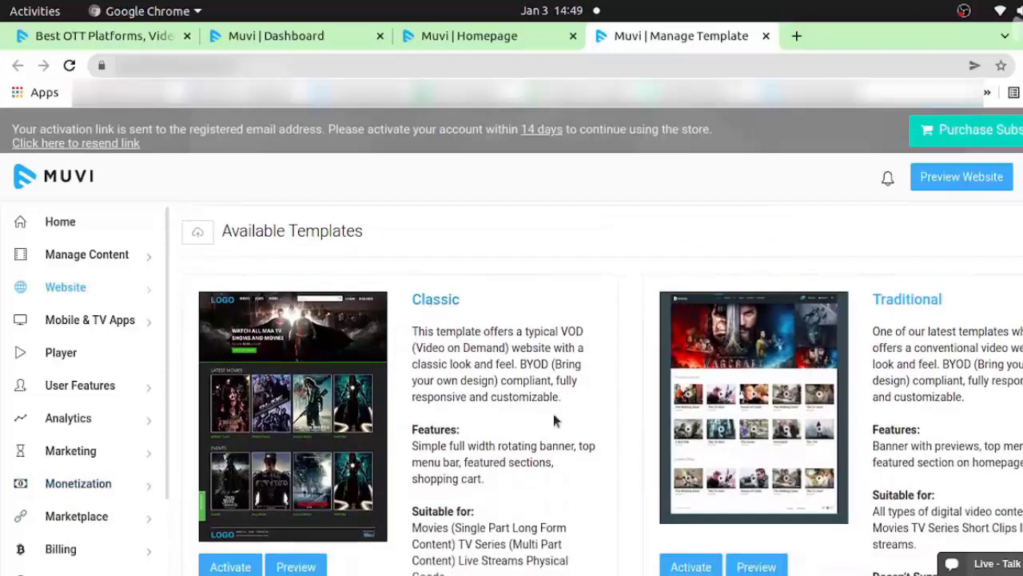
pyautogui.scroll(-3, 553, 413)
pyautogui.scroll(1, 586, 414)
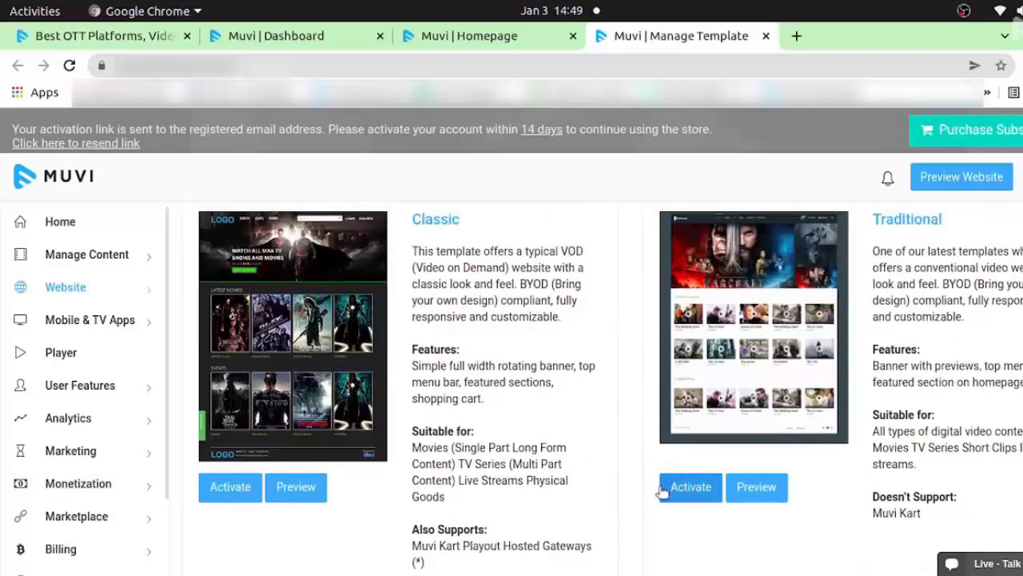
pyautogui.click(691, 488)
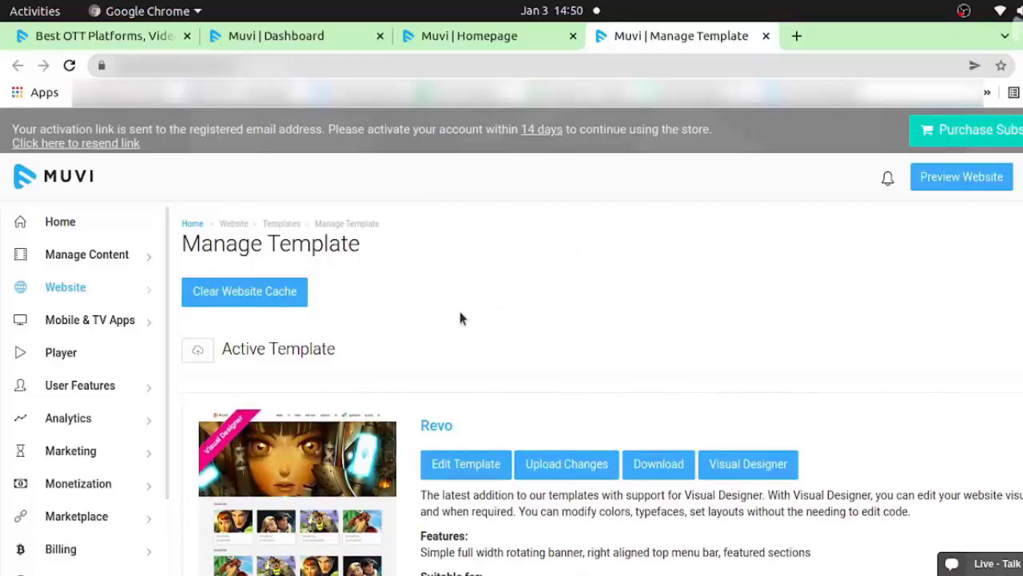
pyautogui.scroll(-1, 395, 475)
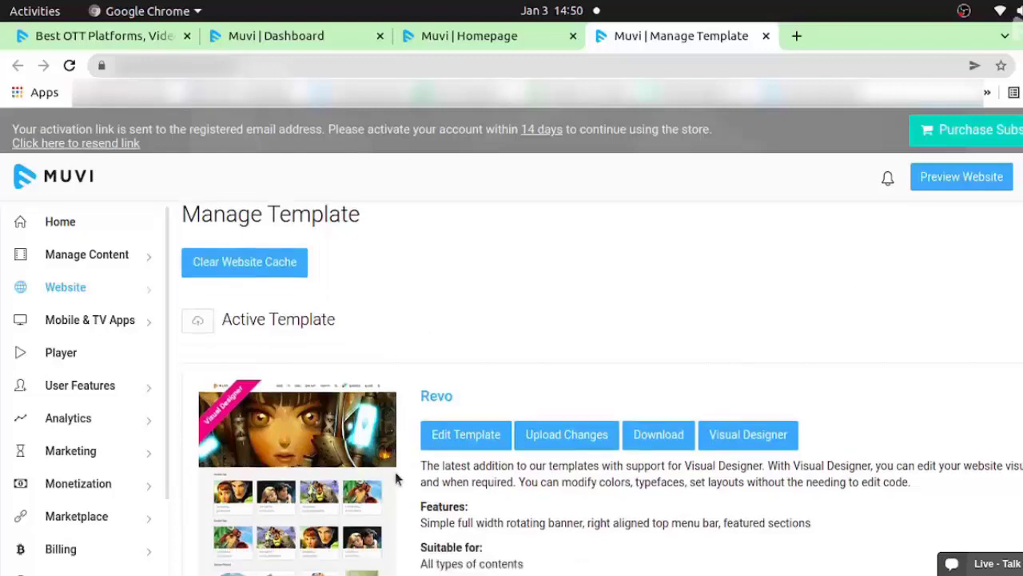
pyautogui.scroll(1, 396, 478)
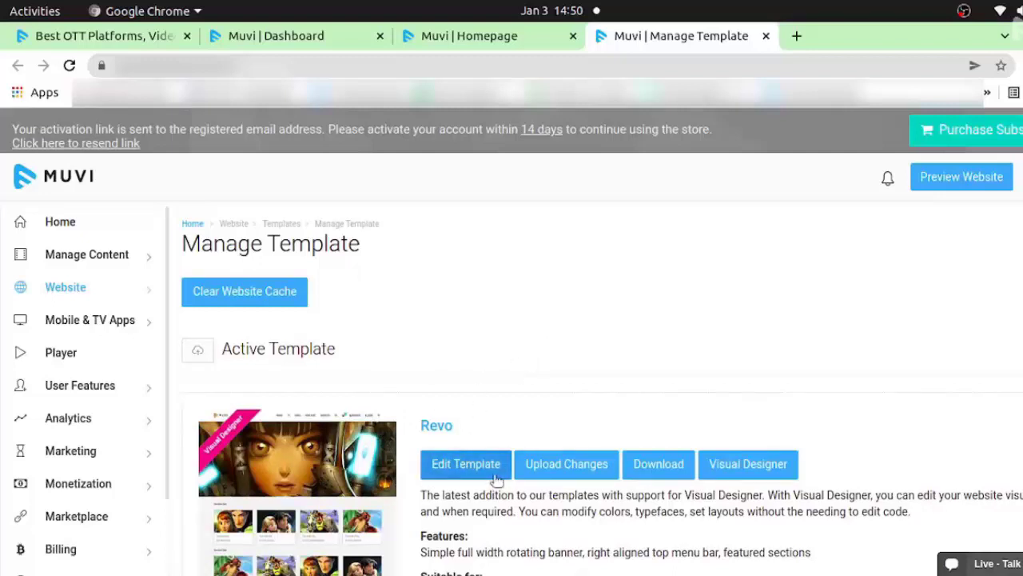
# Open the active Revo template for editing and look over its file folders and code area.
pyautogui.click(446, 476)
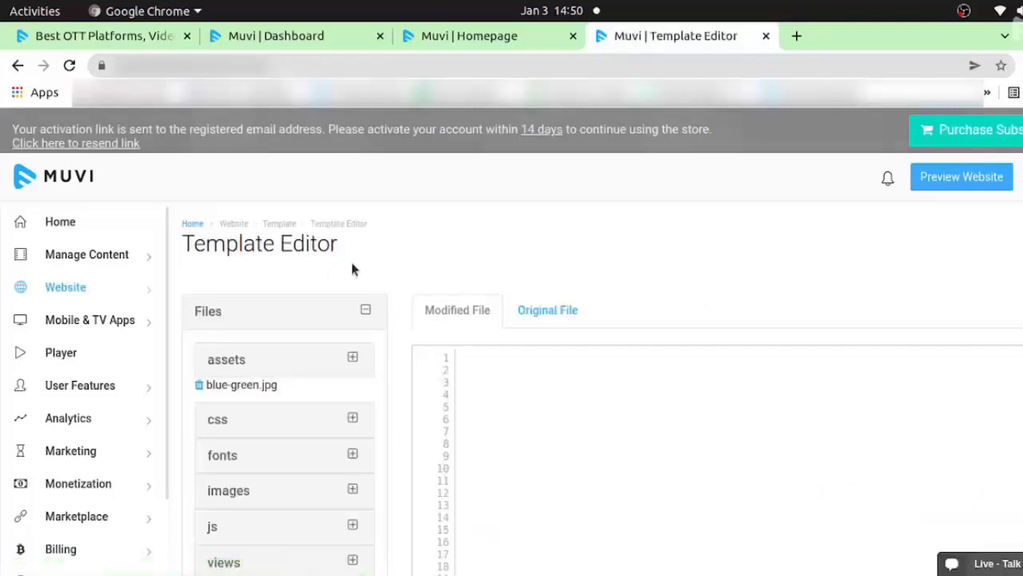
pyautogui.scroll(-4, 389, 498)
pyautogui.scroll(3, 415, 256)
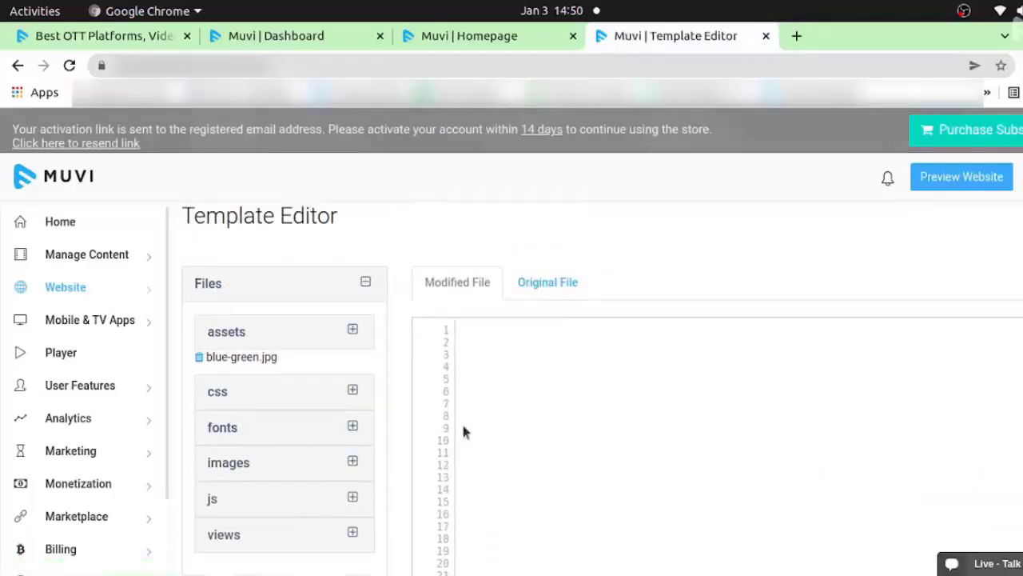
pyautogui.scroll(-1, 421, 430)
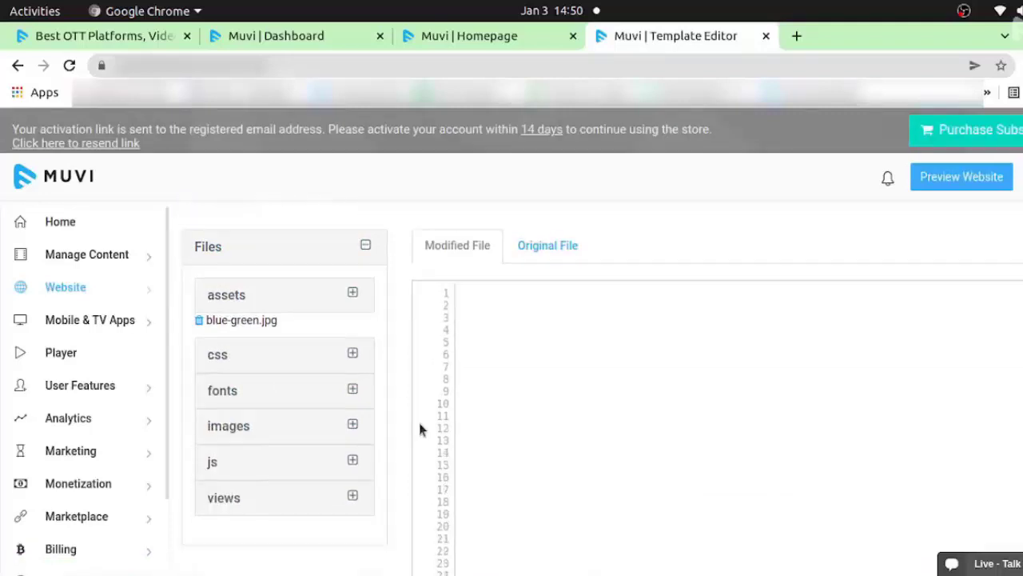
pyautogui.scroll(-2, 420, 430)
pyautogui.scroll(1, 420, 426)
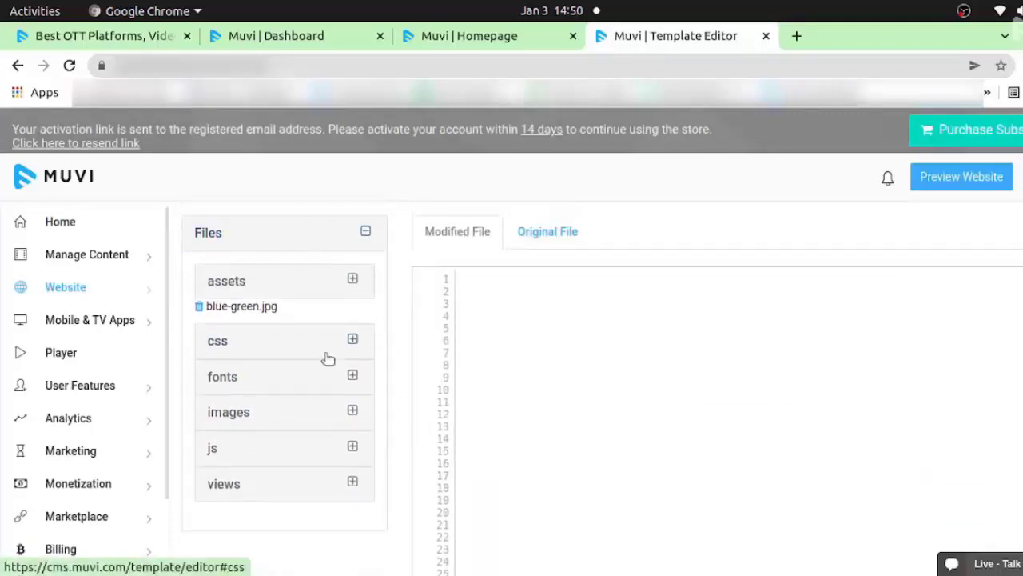
# Expand the template's css folder to view its stylesheet files, and collapse it again.
pyautogui.click(287, 345)
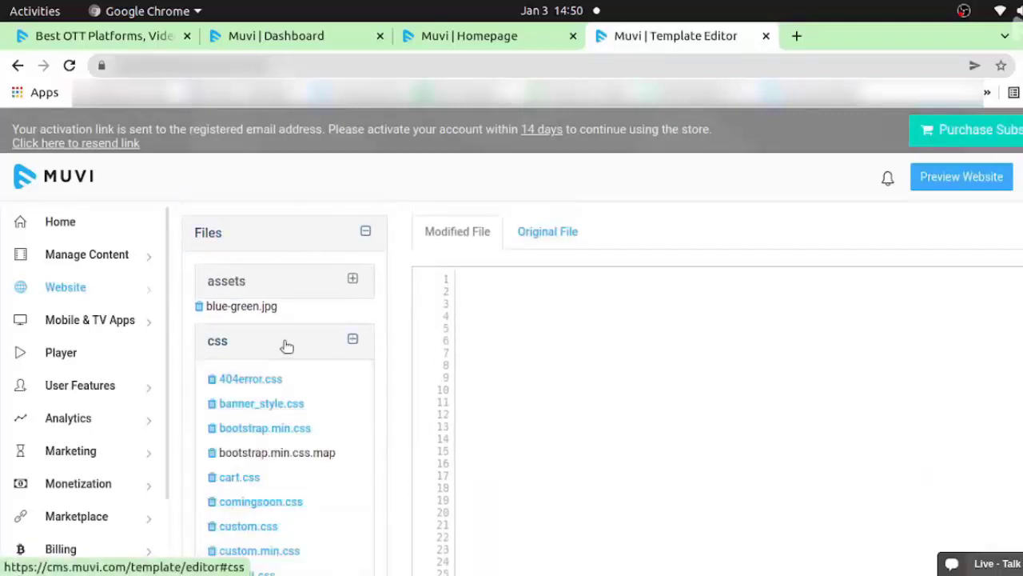
pyautogui.scroll(-2, 340, 518)
pyautogui.scroll(4, 340, 518)
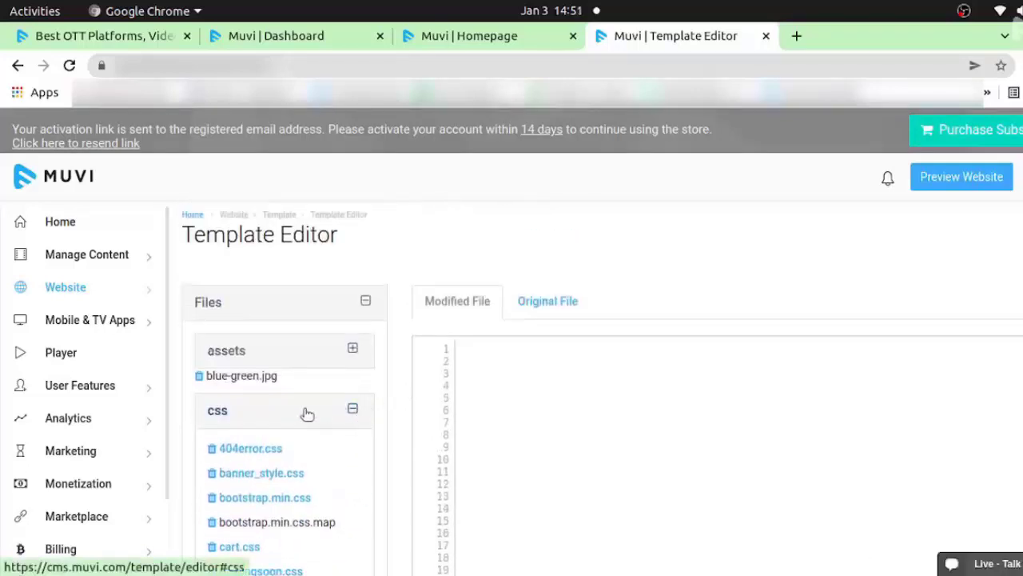
pyautogui.click(237, 405)
pyautogui.scroll(-5, 381, 475)
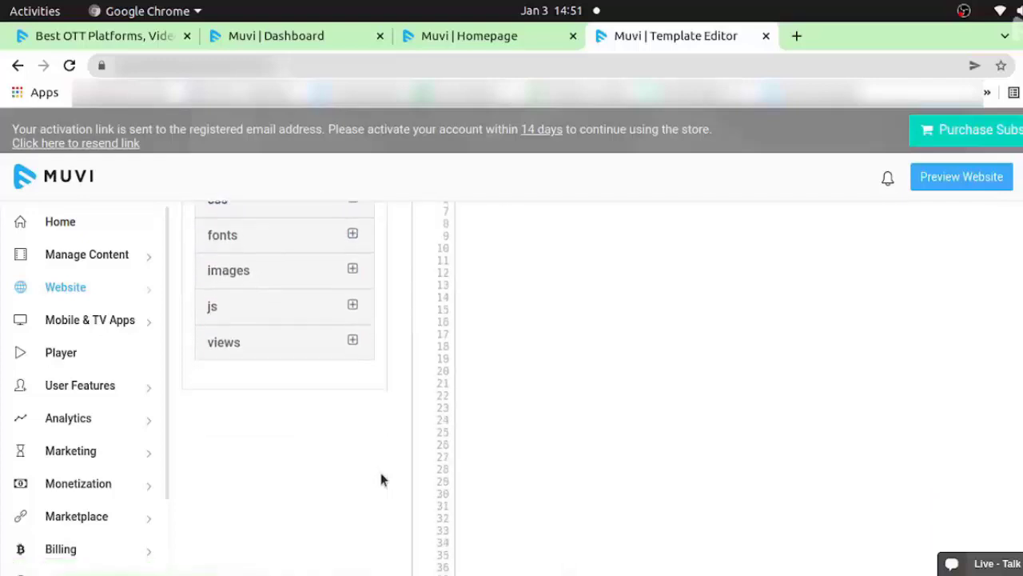
# Expand the template's views folder and its layouts subfolder to look through the HTML layout files.
pyautogui.click(351, 341)
pyautogui.scroll(-2, 309, 445)
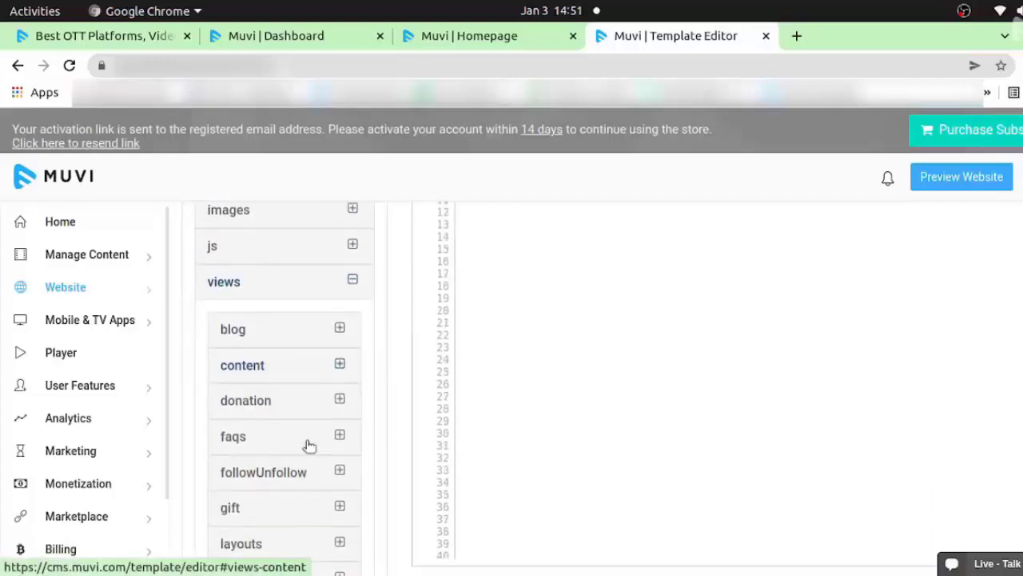
pyautogui.scroll(-1, 347, 423)
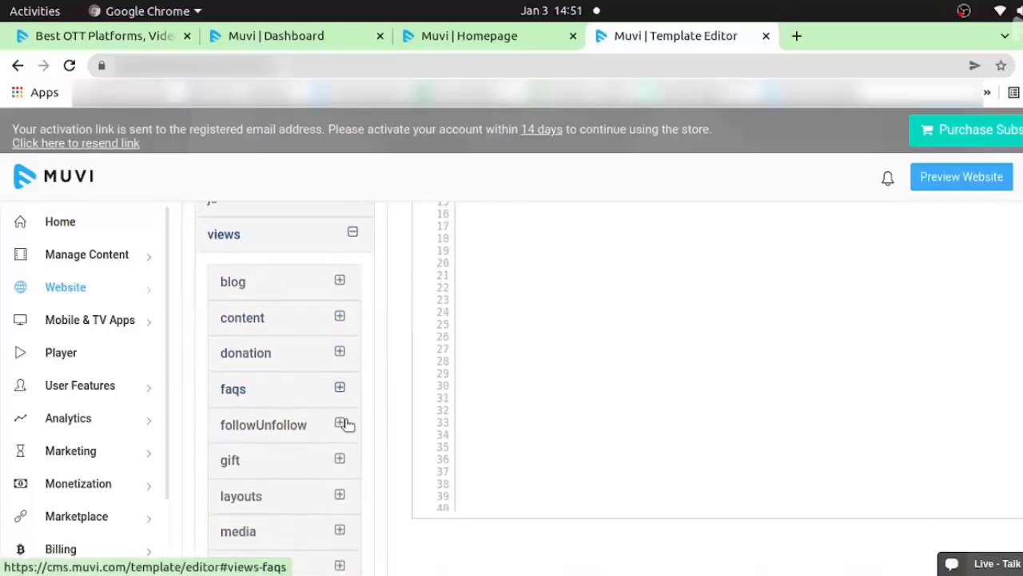
pyautogui.scroll(-1, 370, 438)
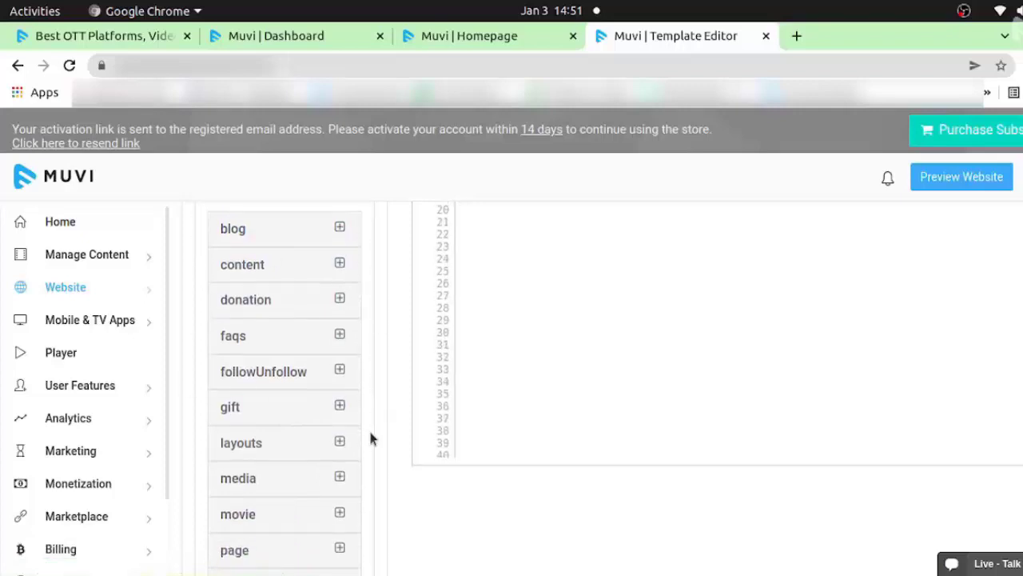
pyautogui.click(256, 441)
pyautogui.scroll(-2, 336, 320)
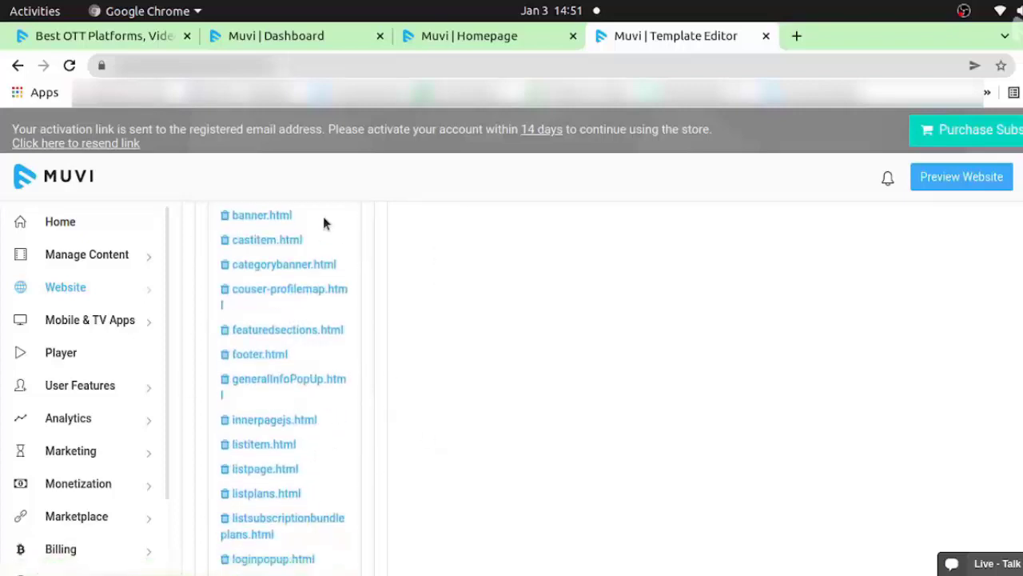
pyautogui.scroll(10, 312, 436)
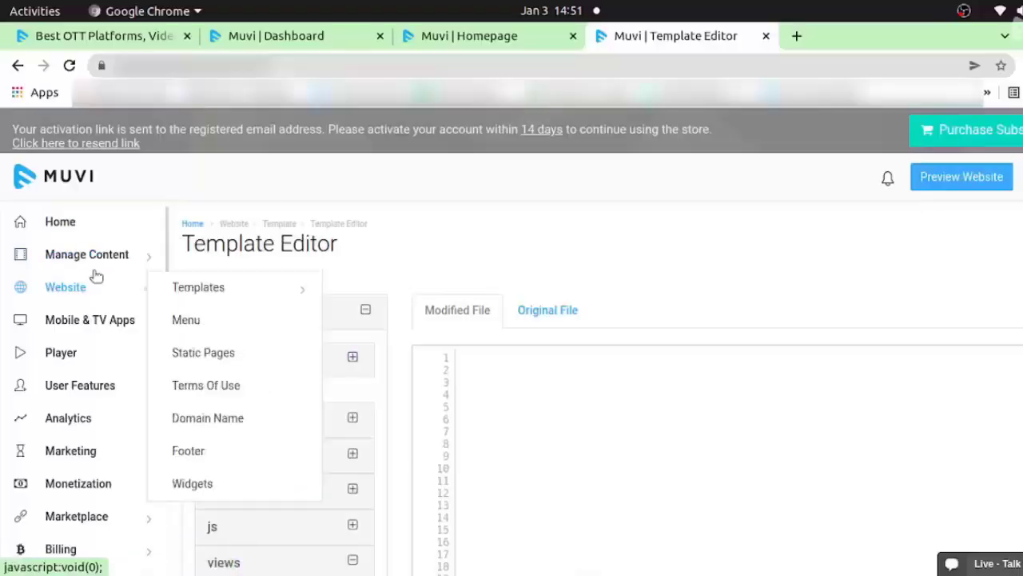
# Open the Content Library from the content management section and look over the listed content.
pyautogui.moveTo(101, 273)
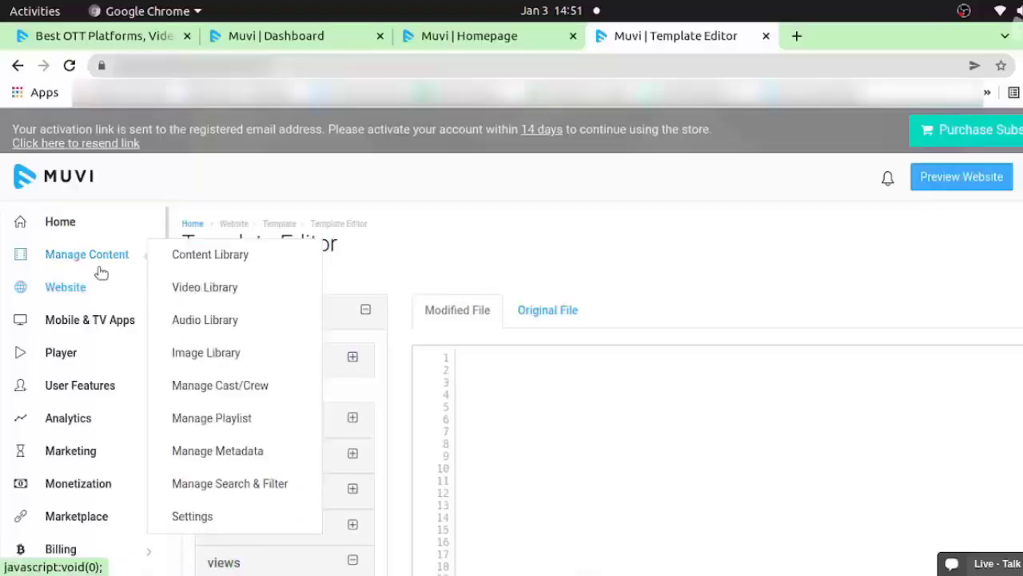
pyautogui.click(177, 262)
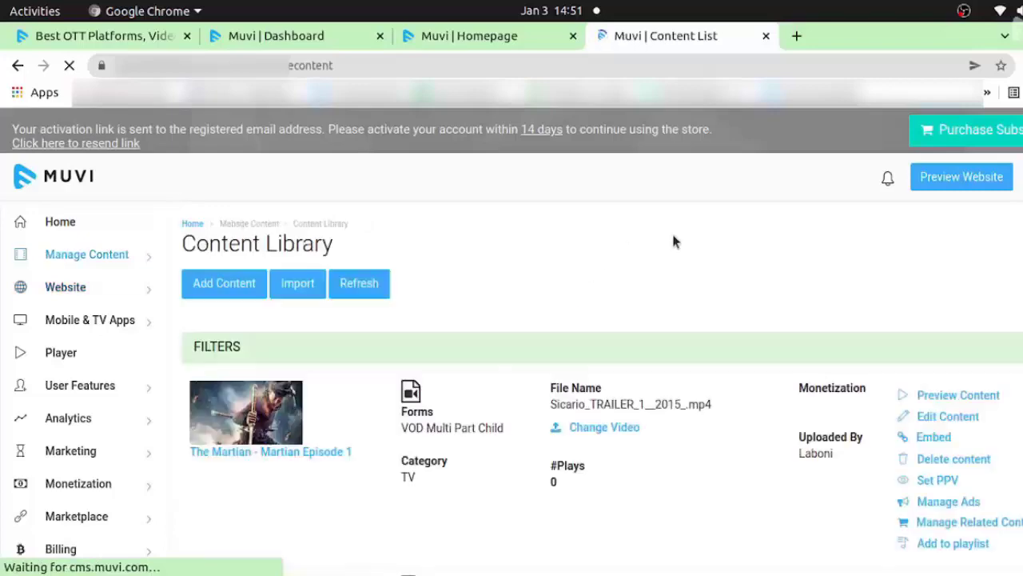
pyautogui.scroll(-2, 548, 434)
pyautogui.scroll(2, 552, 290)
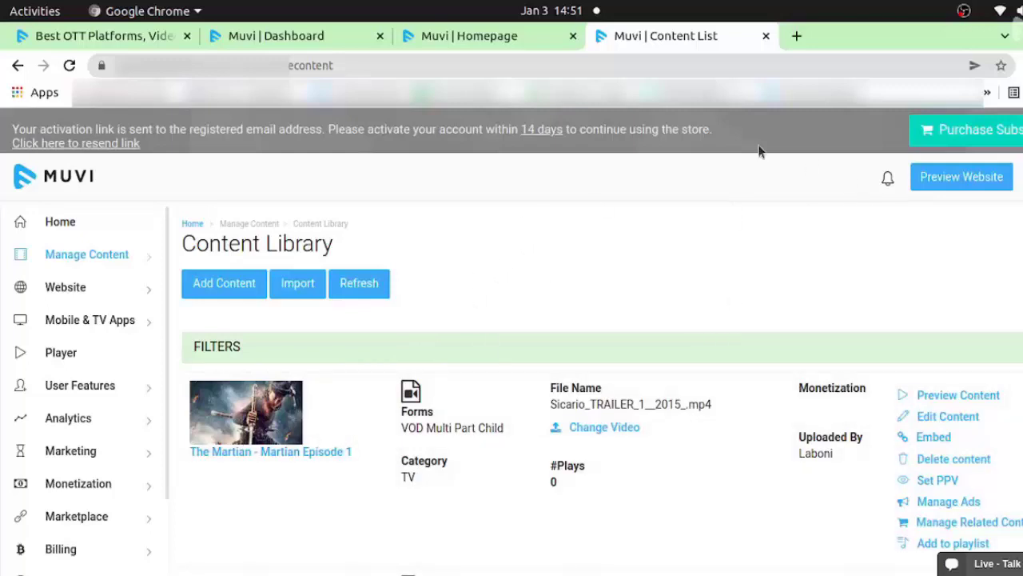
# Start adding new content and view the available content forms without changing the selection.
pyautogui.click(243, 291)
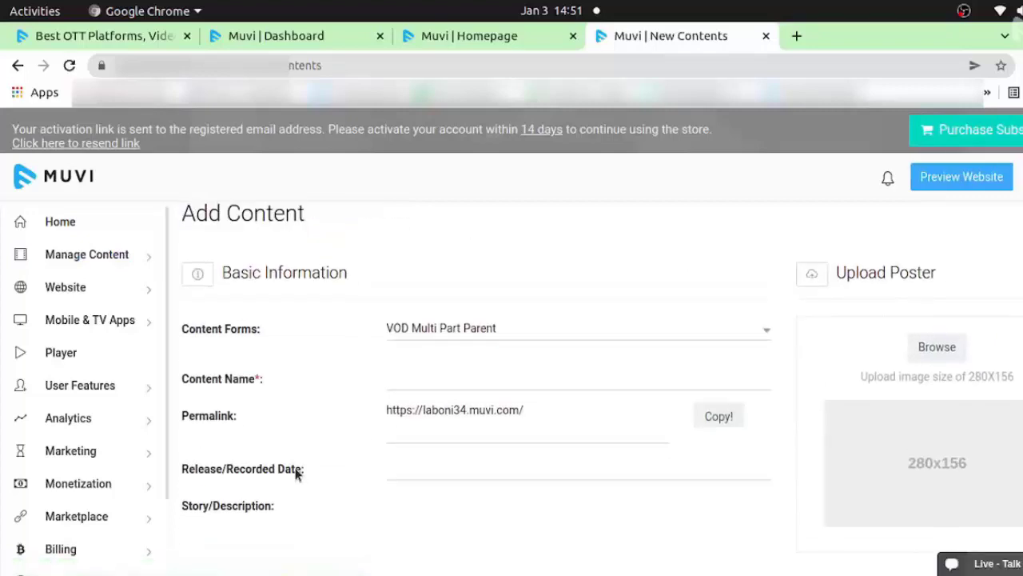
pyautogui.click(472, 333)
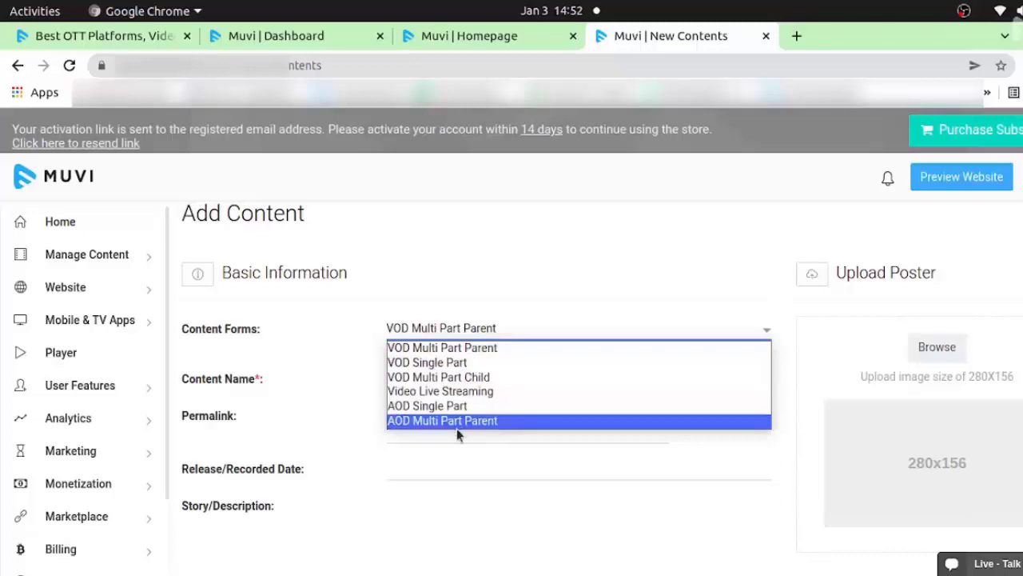
pyautogui.click(518, 279)
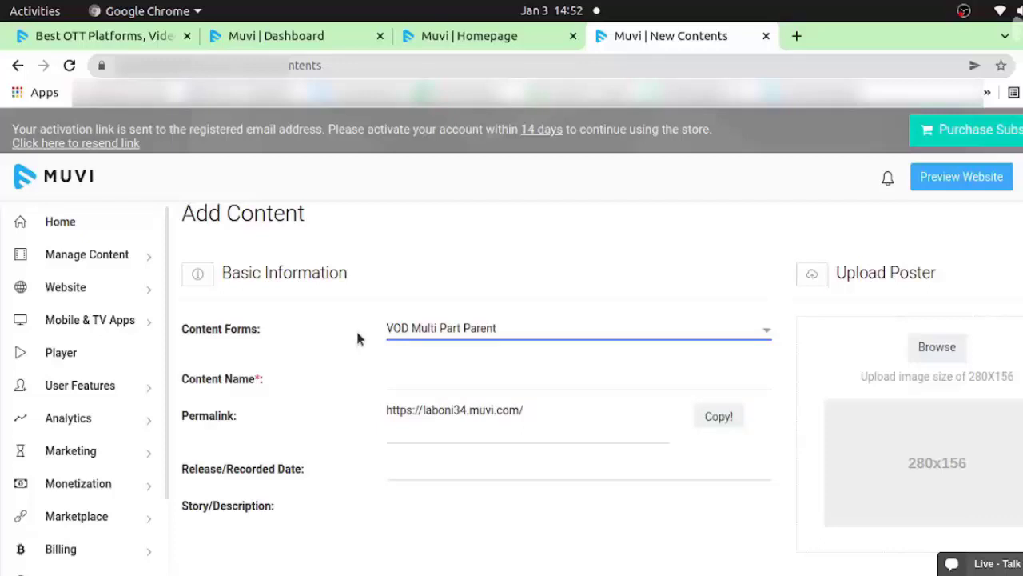
# Set the content form to VOD Single Part and name the content "My first content".
pyautogui.scroll(-2, 327, 382)
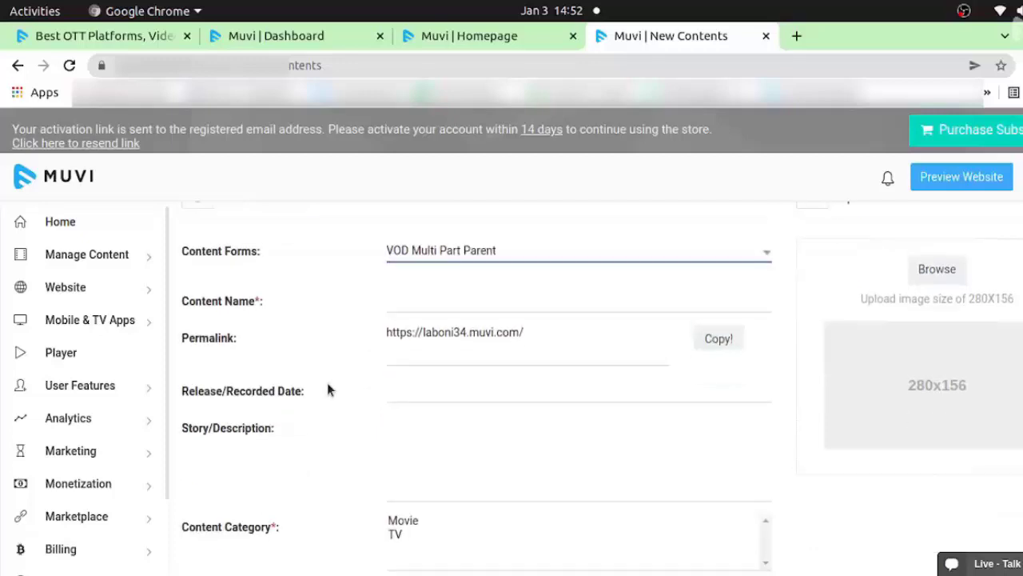
pyautogui.click(476, 250)
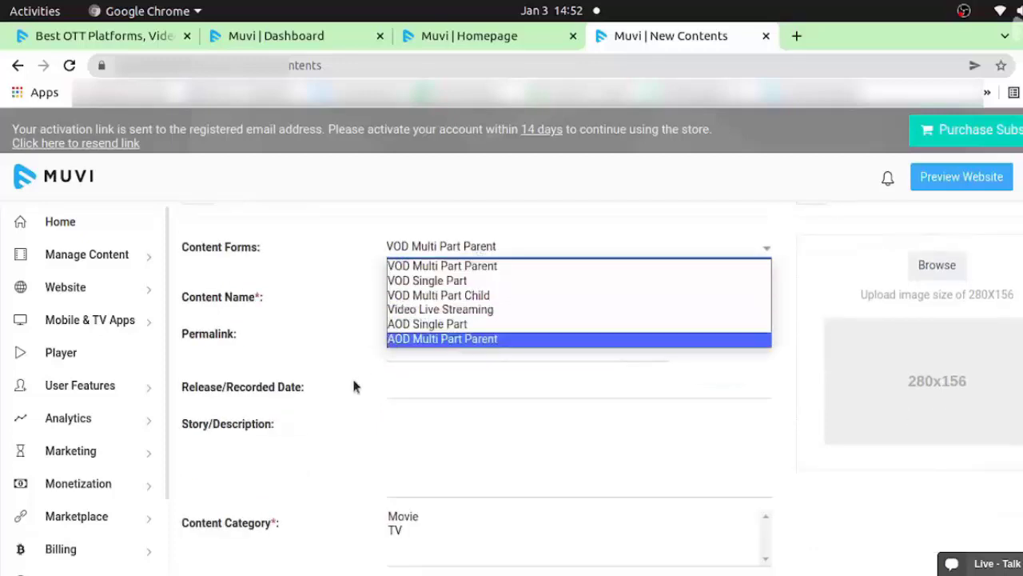
pyautogui.scroll(1, 363, 378)
pyautogui.click(477, 282)
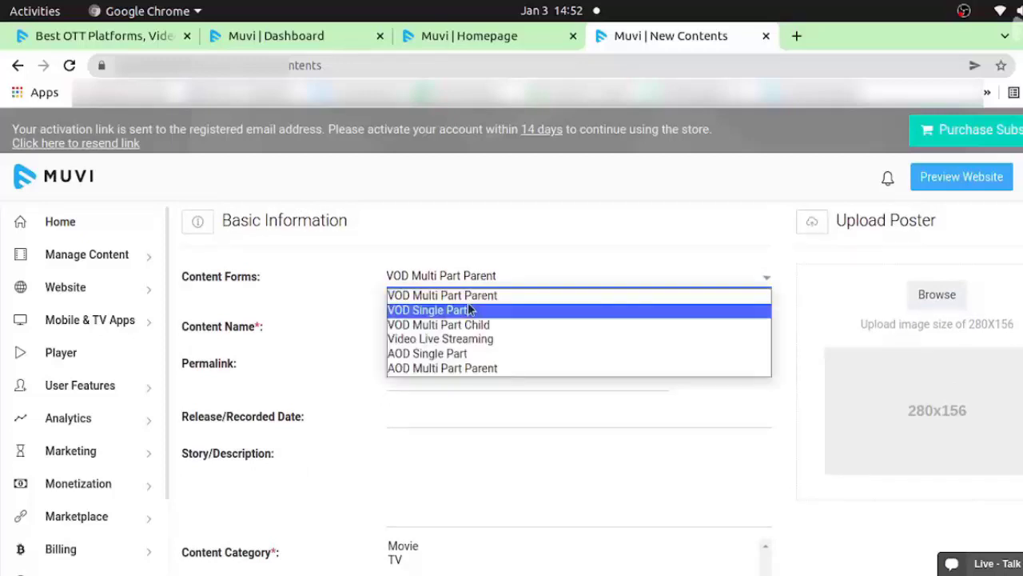
pyautogui.click(462, 311)
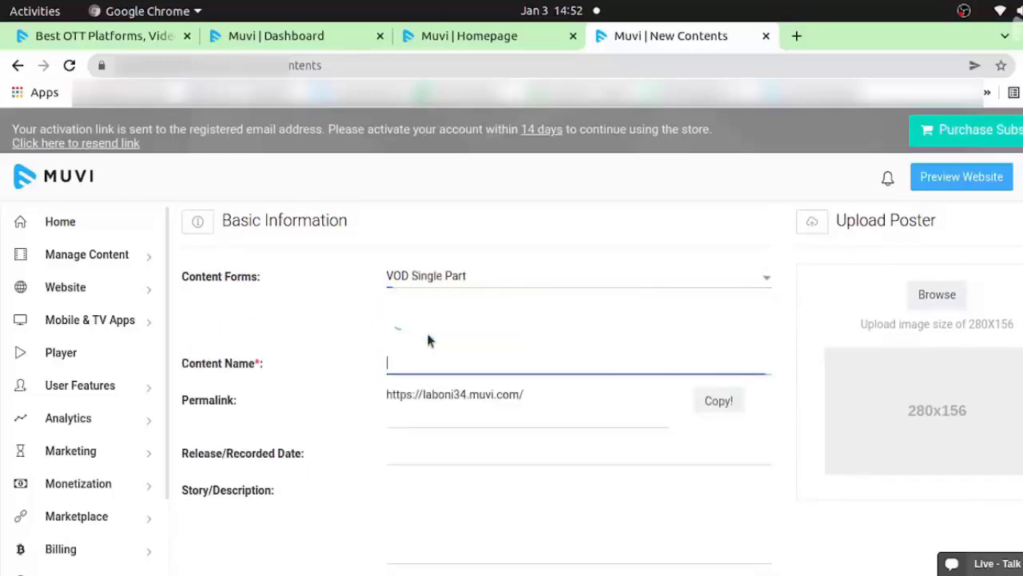
pyautogui.click(426, 333)
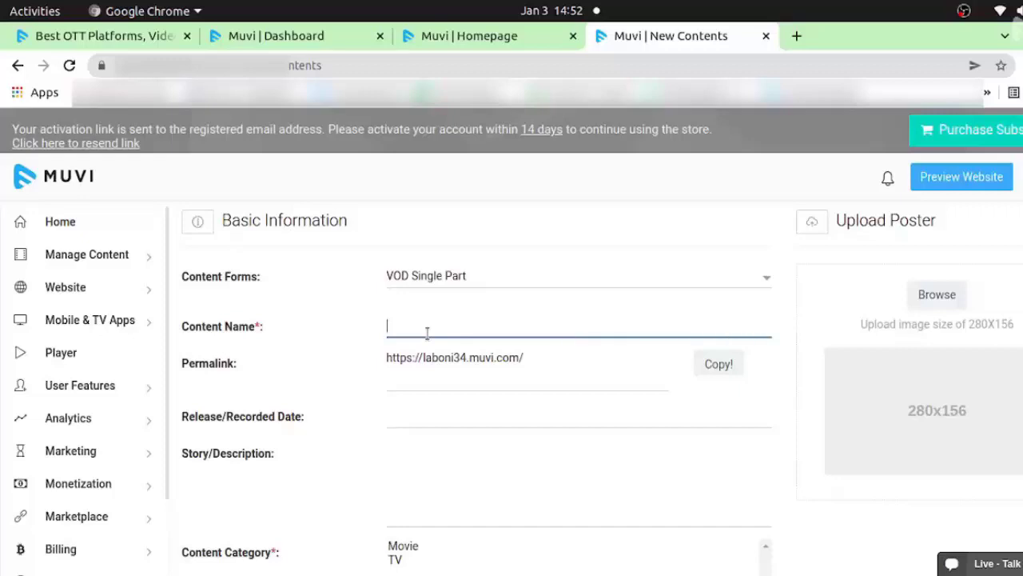
pyautogui.write('My first content')
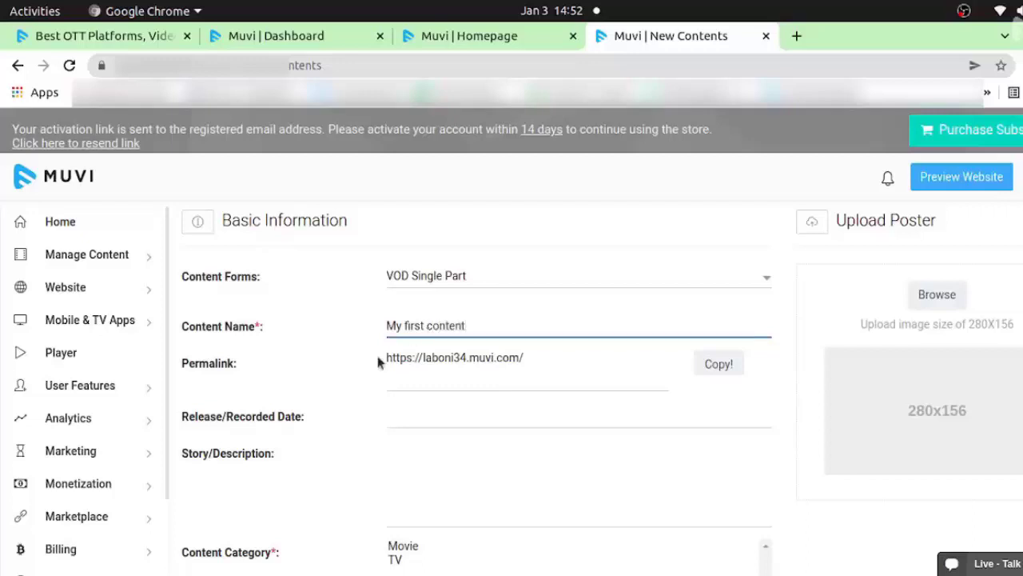
# Set the content's release/recorded date to 01/19/2022.
pyautogui.scroll(-1, 323, 421)
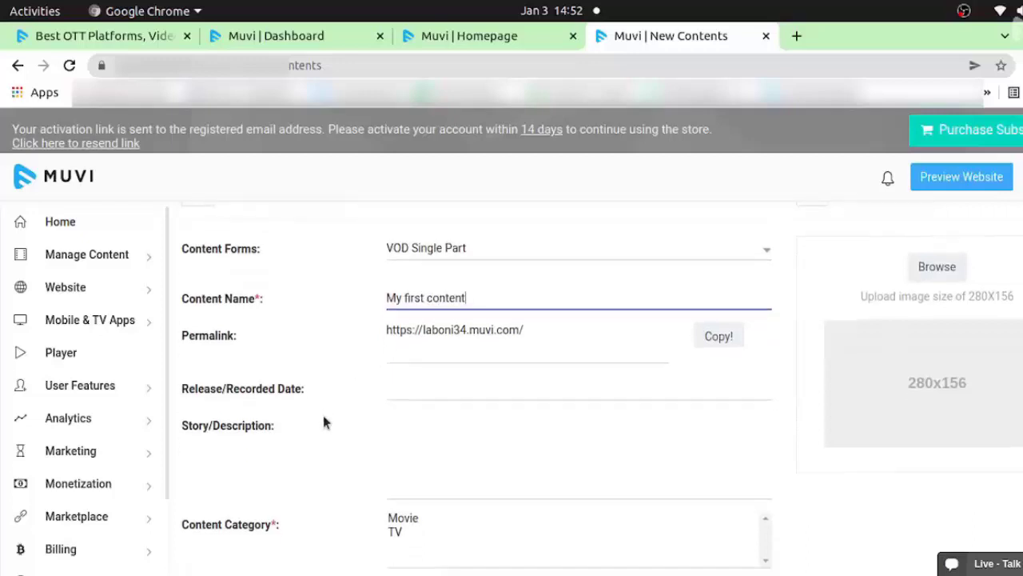
pyautogui.click(453, 388)
pyautogui.click(488, 315)
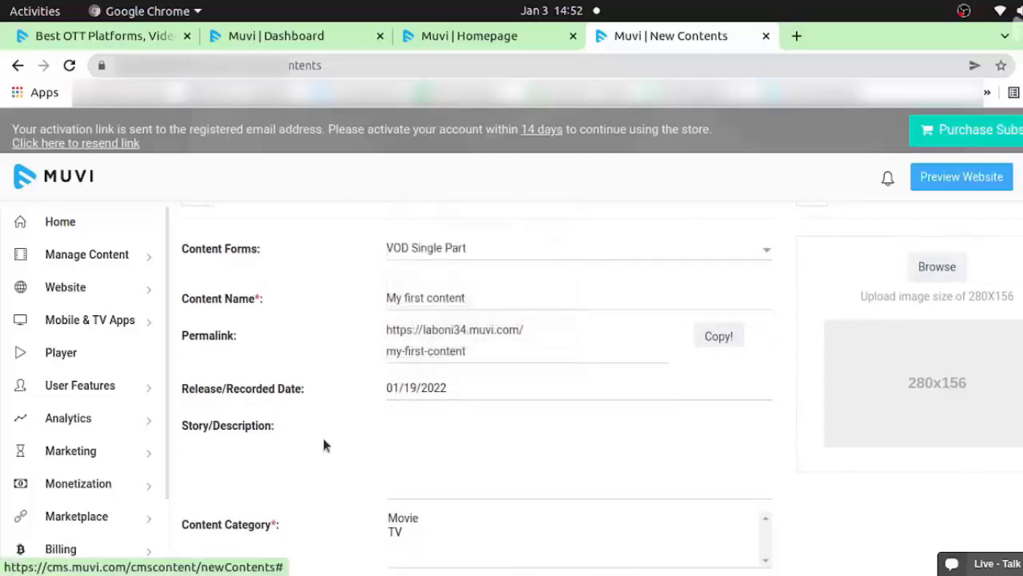
# Look over the description, content category, searchtags, publishing and preview fields of the new content form.
pyautogui.scroll(-4, 312, 444)
pyautogui.moveTo(125, 254)
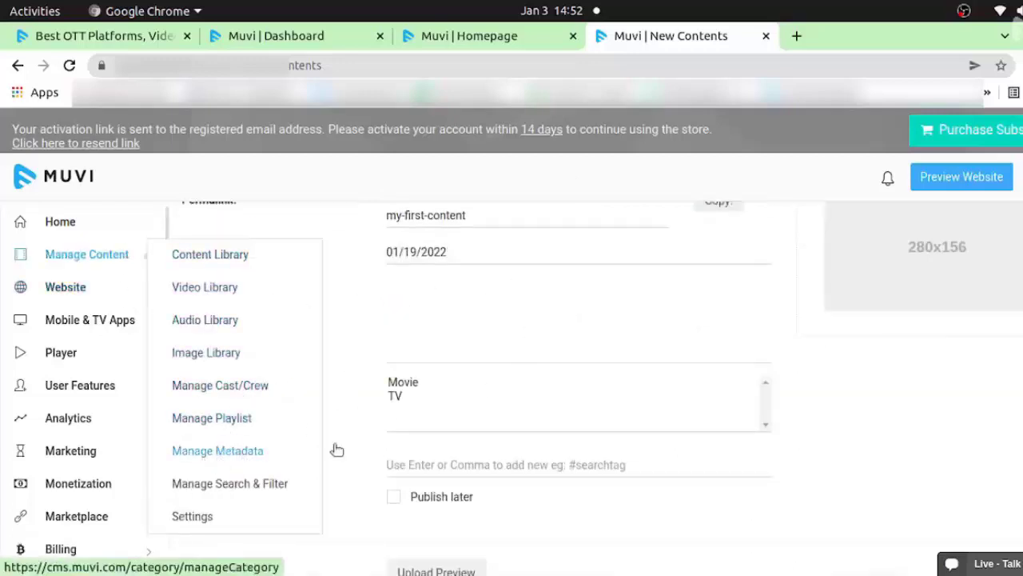
pyautogui.scroll(1, 361, 373)
pyautogui.scroll(-1, 336, 415)
pyautogui.scroll(1, 315, 465)
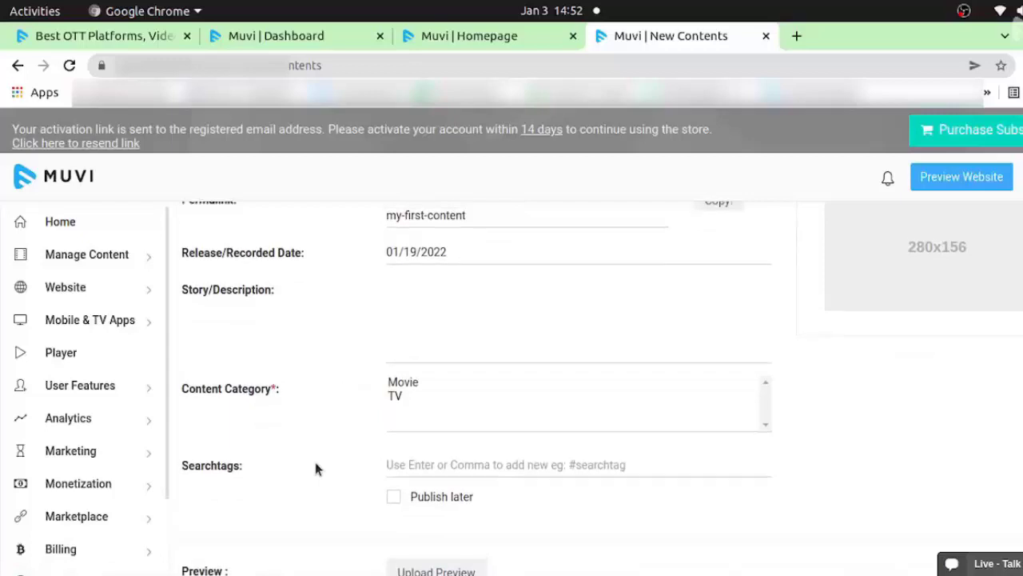
pyautogui.scroll(1, 893, 402)
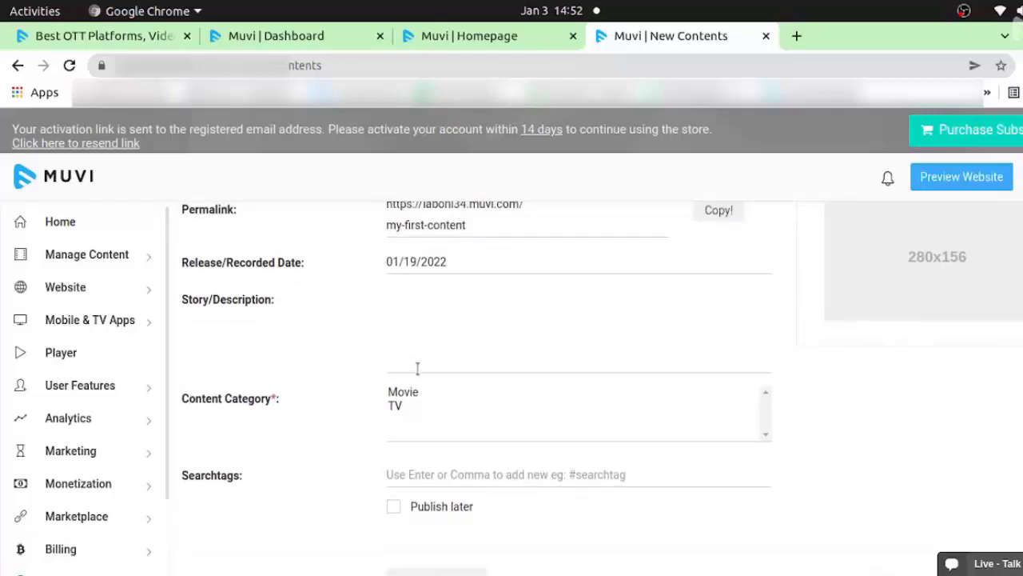
pyautogui.scroll(2, 333, 408)
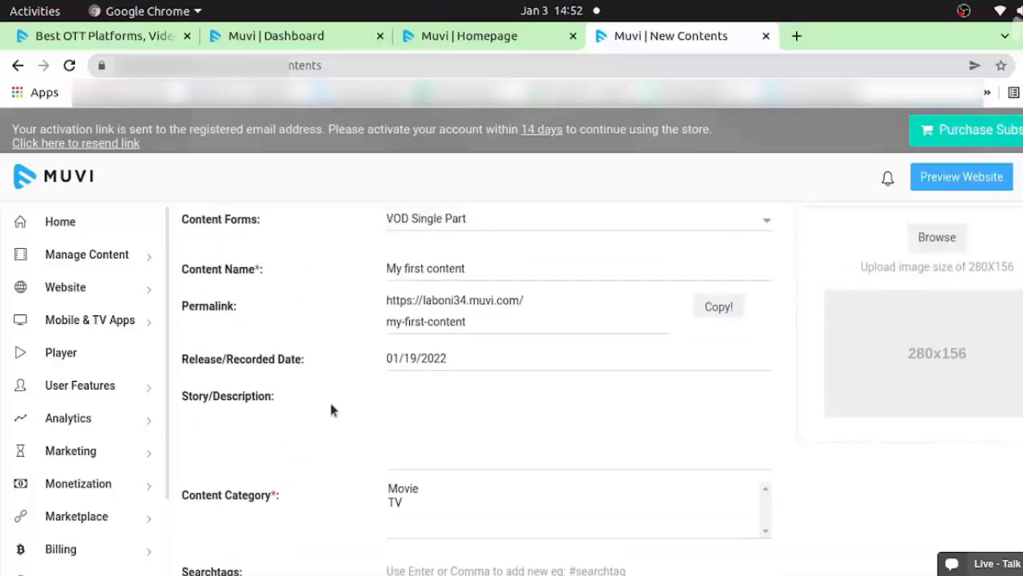
pyautogui.scroll(-3, 267, 475)
pyautogui.scroll(3, 267, 475)
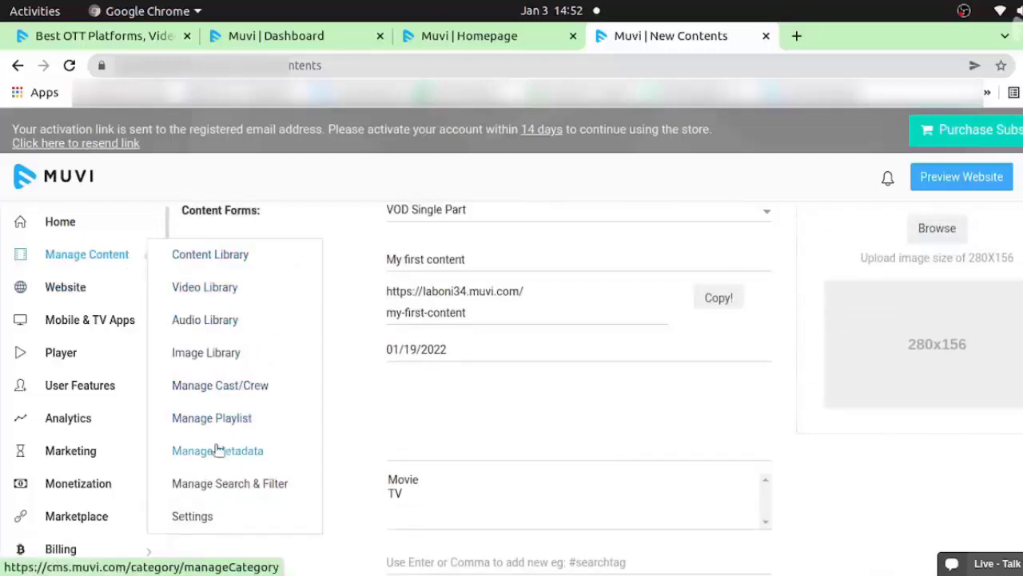
pyautogui.scroll(-6, 342, 444)
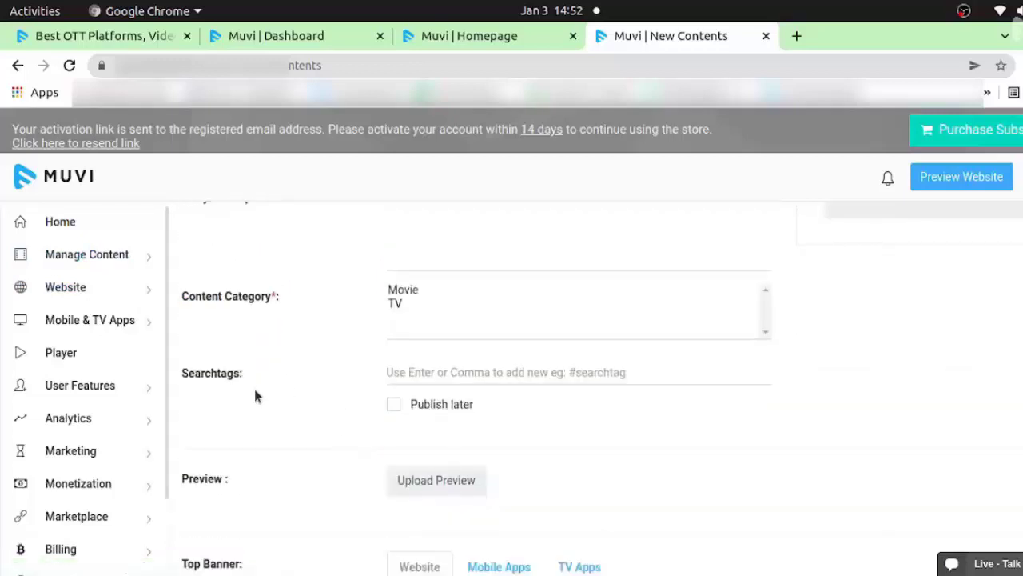
pyautogui.scroll(3, 167, 438)
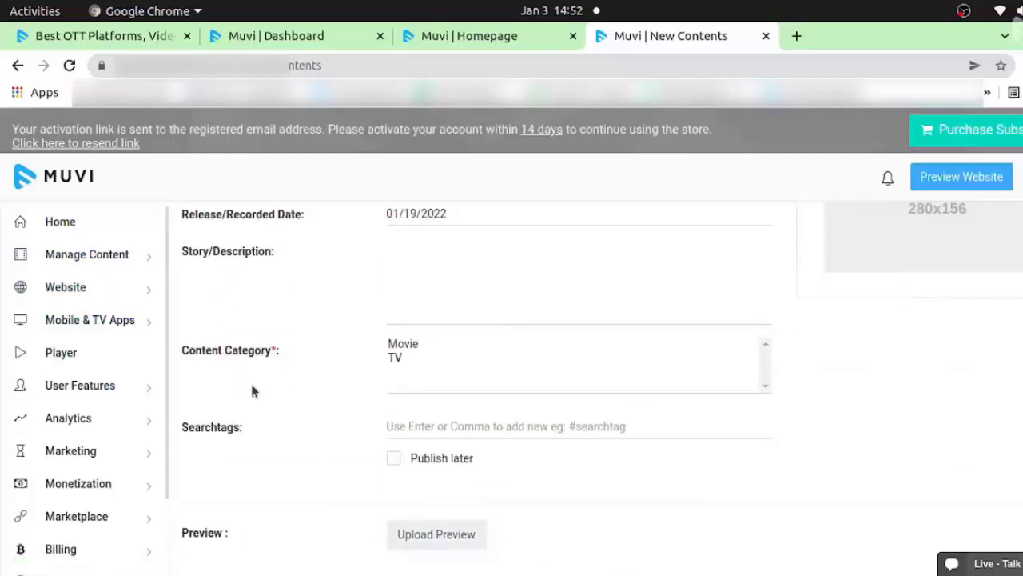
# Fill the story/description with "Test description" repeated six times and set the content category to Movie.
pyautogui.scroll(4, 256, 437)
pyautogui.click(498, 440)
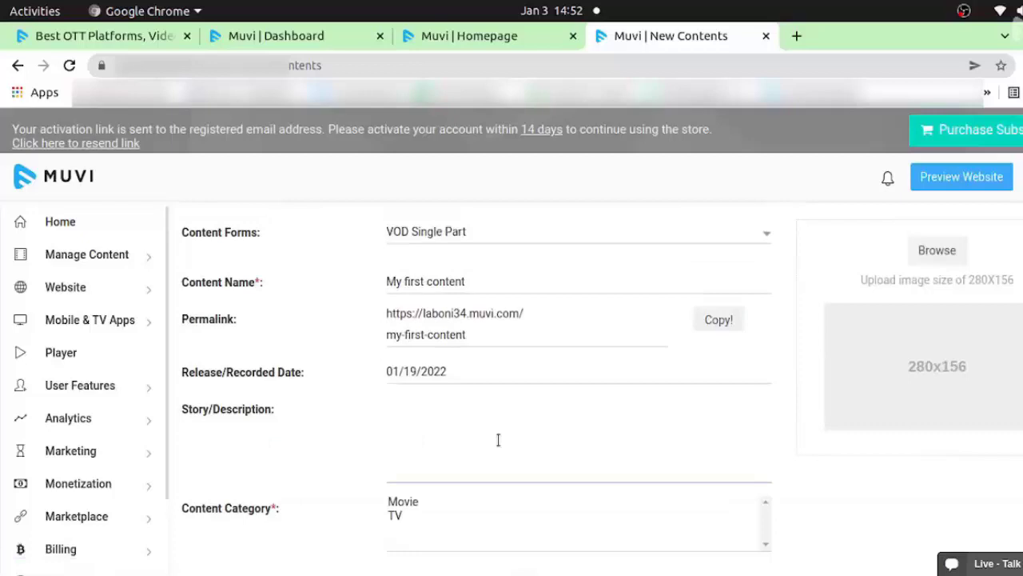
pyautogui.write('Test desc')
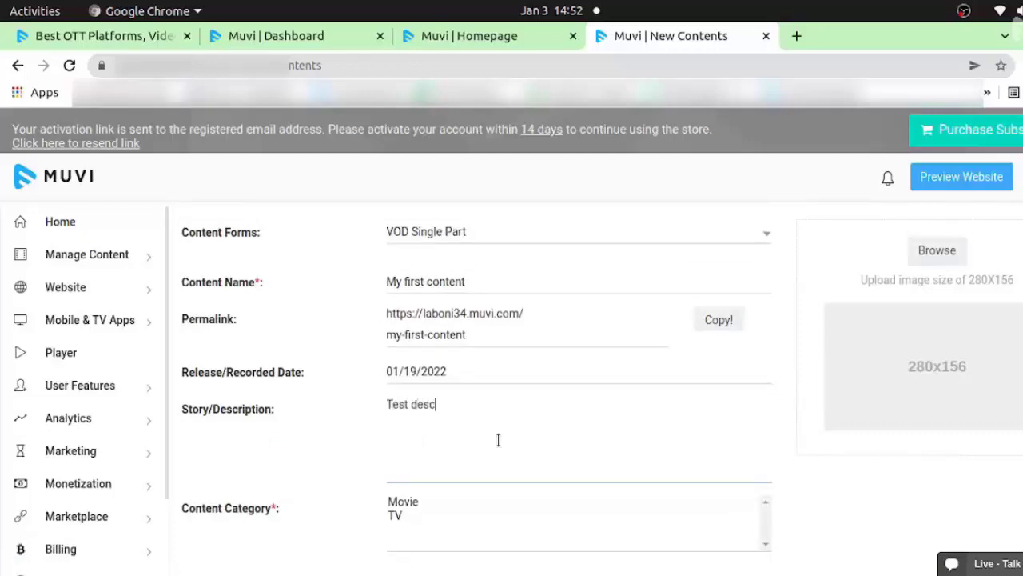
pyautogui.write('riptio')
pyautogui.hotkey('ctrl', 'a')
pyautogui.hotkey('ctrl', 'c')
pyautogui.hotkey('ctrl', 'v')
pyautogui.hotkey('ctrl', 'v')
pyautogui.hotkey('ctrl', 'v')
pyautogui.hotkey('ctrl', 'v')
pyautogui.hotkey('ctrl', 'v')
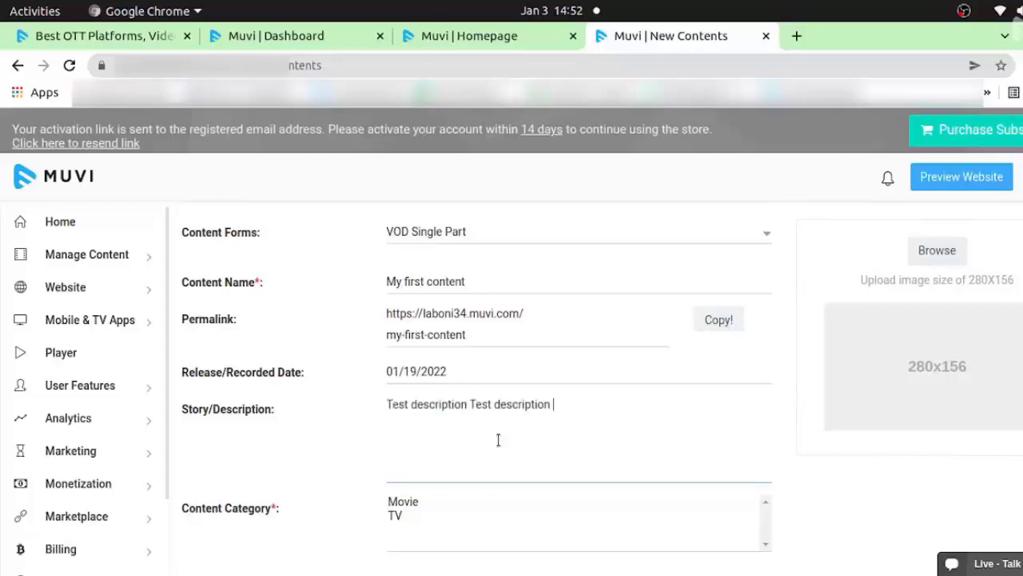
pyautogui.hotkey('ctrl', 'v')
pyautogui.scroll(-3, 371, 454)
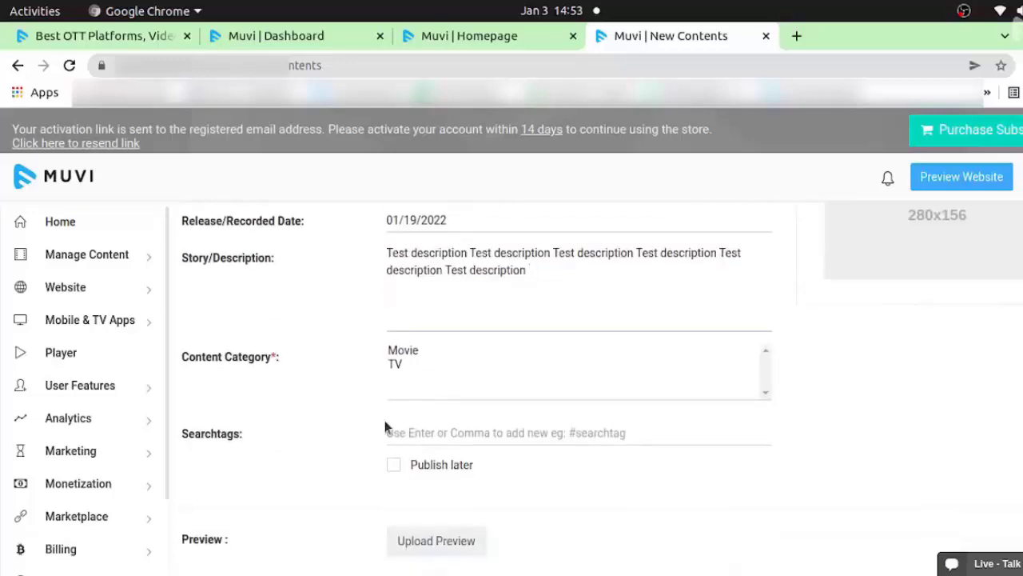
pyautogui.click(400, 350)
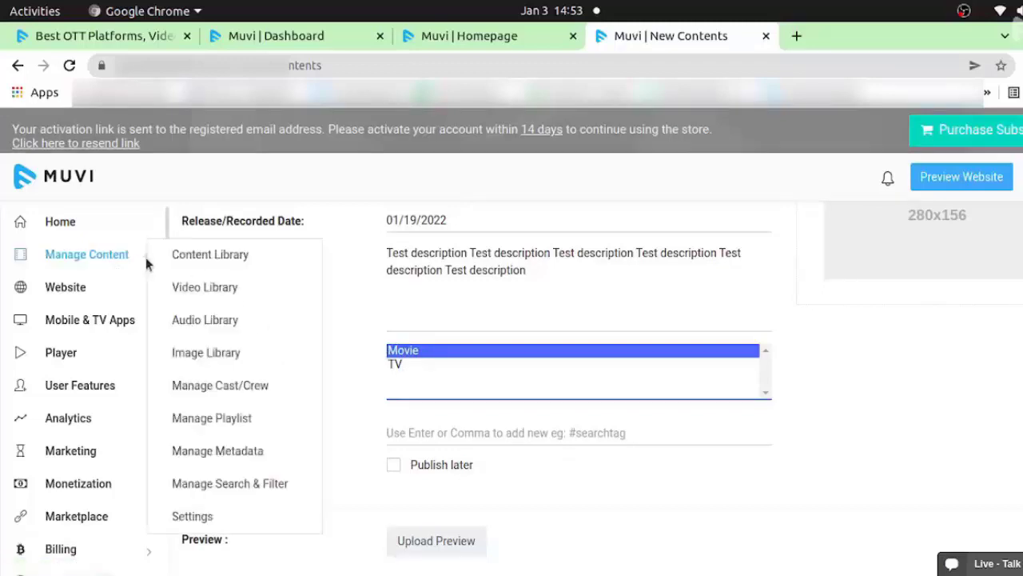
# Open Manage Metadata in a separate browser tab and look over the content categories and the option to add one.
pyautogui.middleClick(236, 454)
pyautogui.click(766, 40)
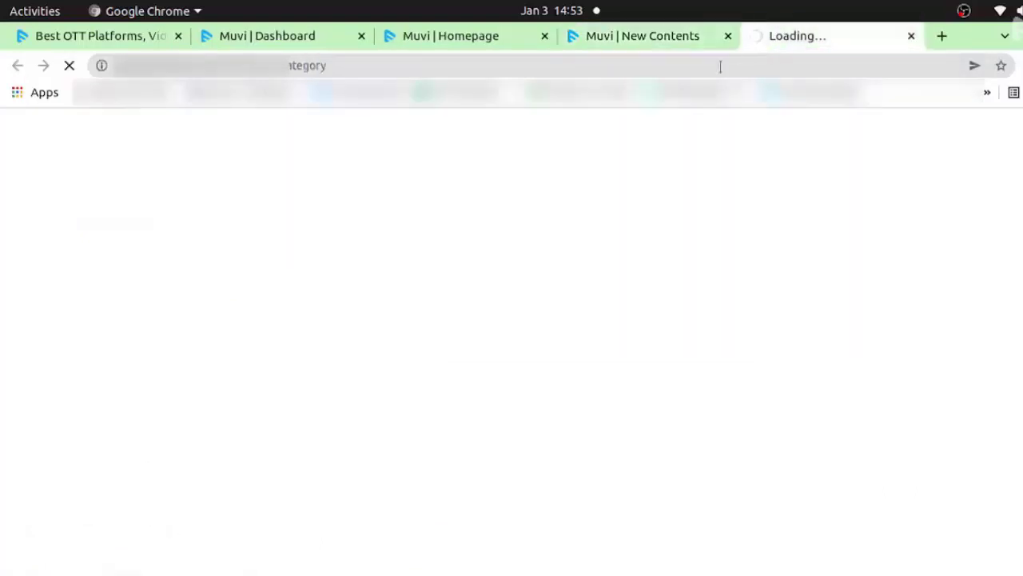
pyautogui.scroll(-2, 463, 400)
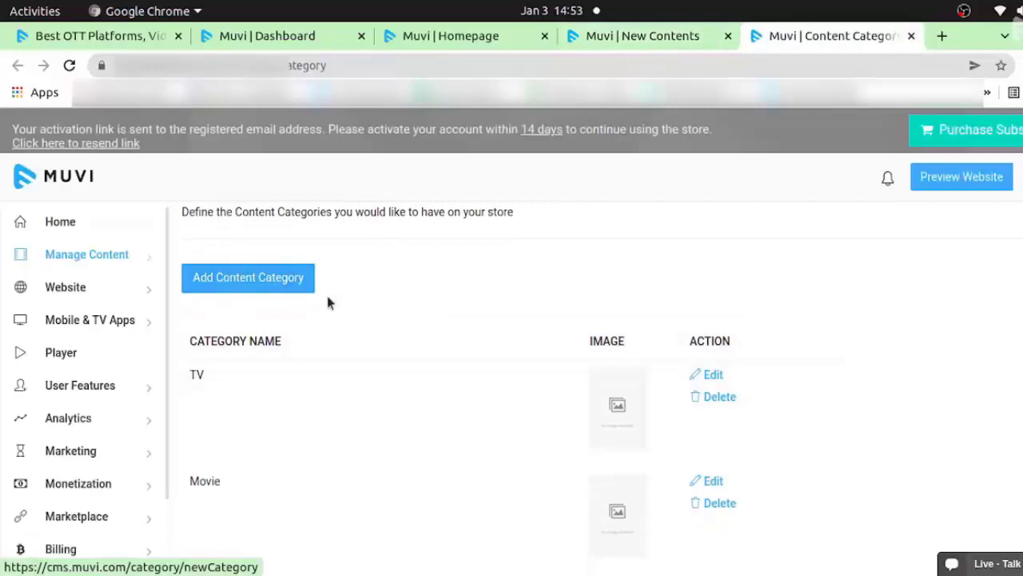
pyautogui.scroll(-2, 352, 480)
pyautogui.scroll(4, 354, 466)
pyautogui.scroll(-2, 385, 325)
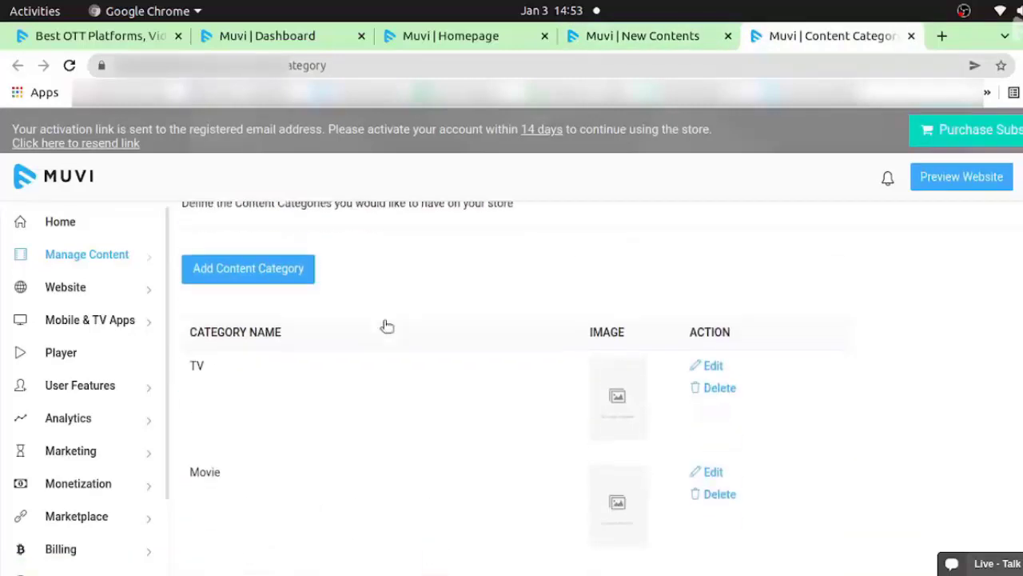
pyautogui.scroll(-1, 245, 487)
pyautogui.scroll(3, 245, 495)
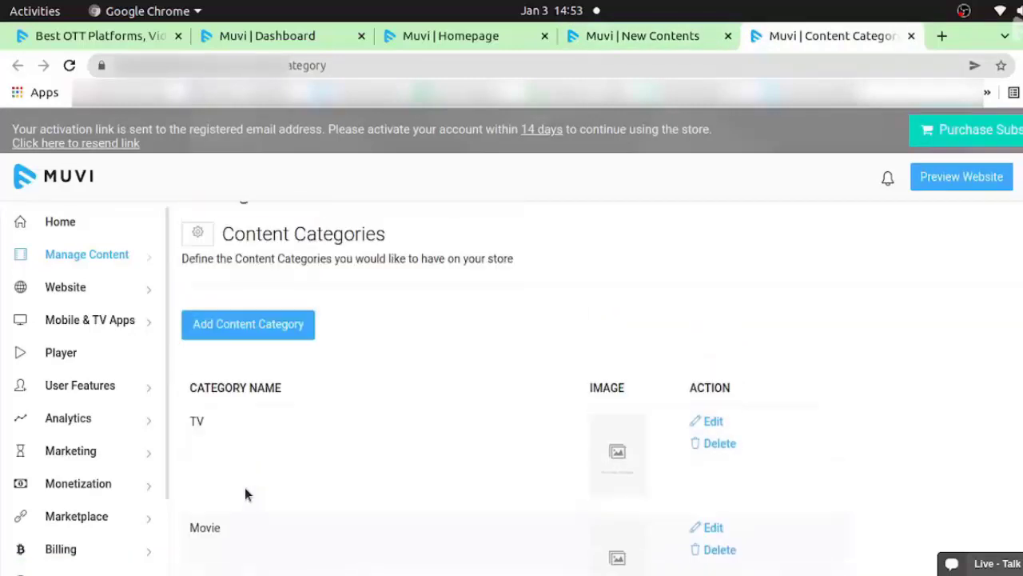
pyautogui.scroll(1, 246, 332)
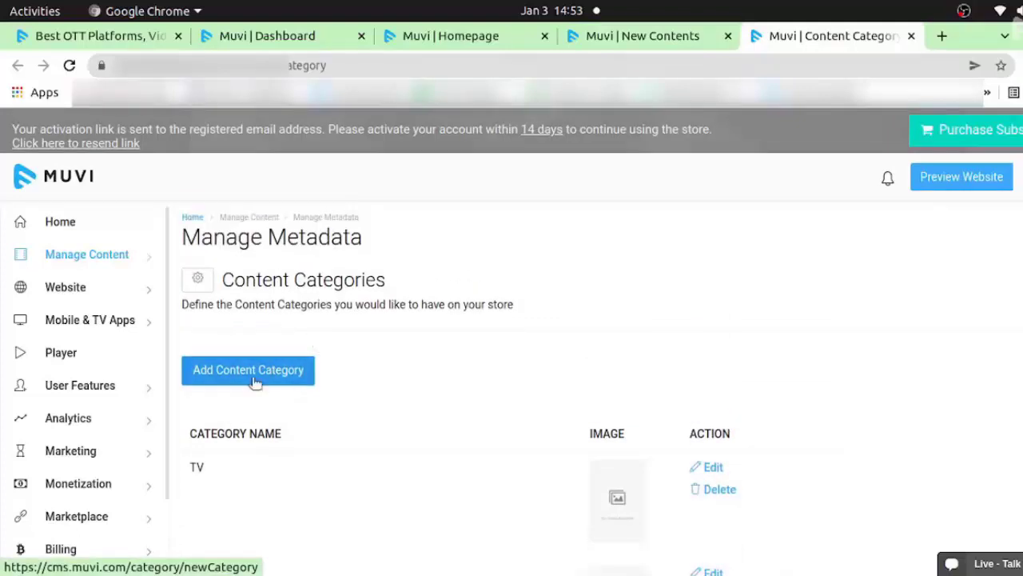
pyautogui.scroll(-2, 279, 414)
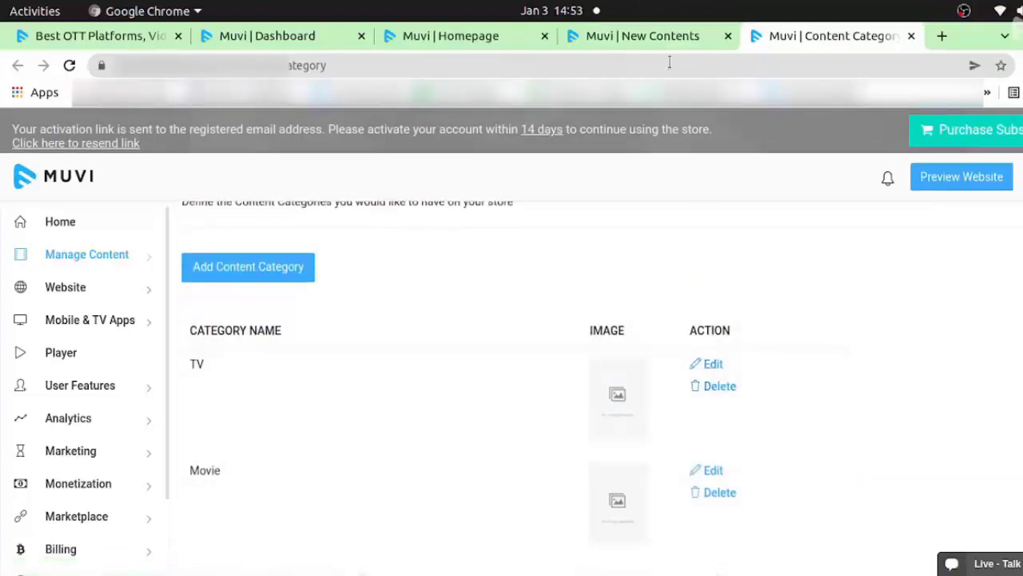
# Return to the new content form and select Movie as the content category.
pyautogui.click(662, 37)
pyautogui.scroll(-1, 246, 439)
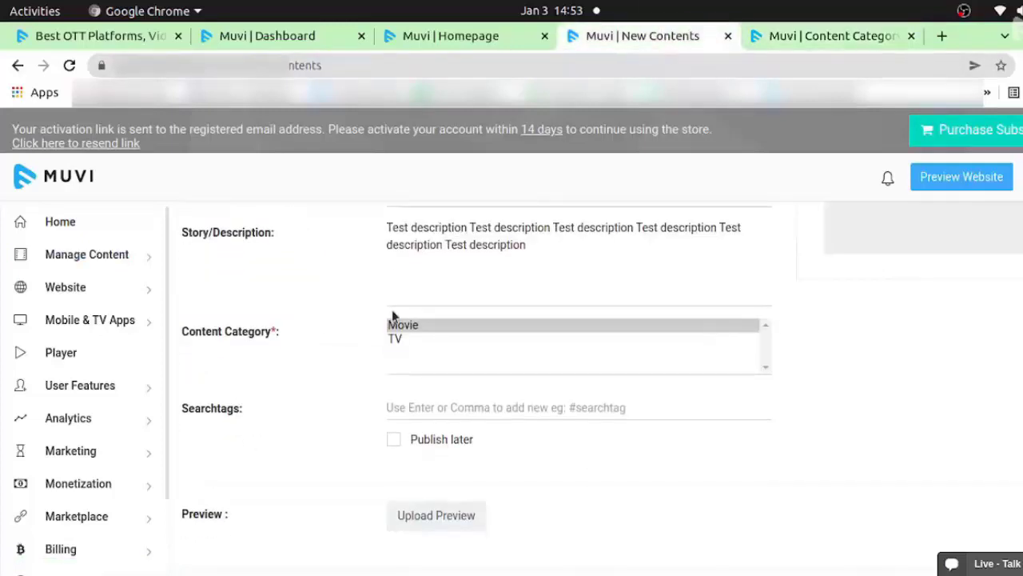
pyautogui.click(406, 326)
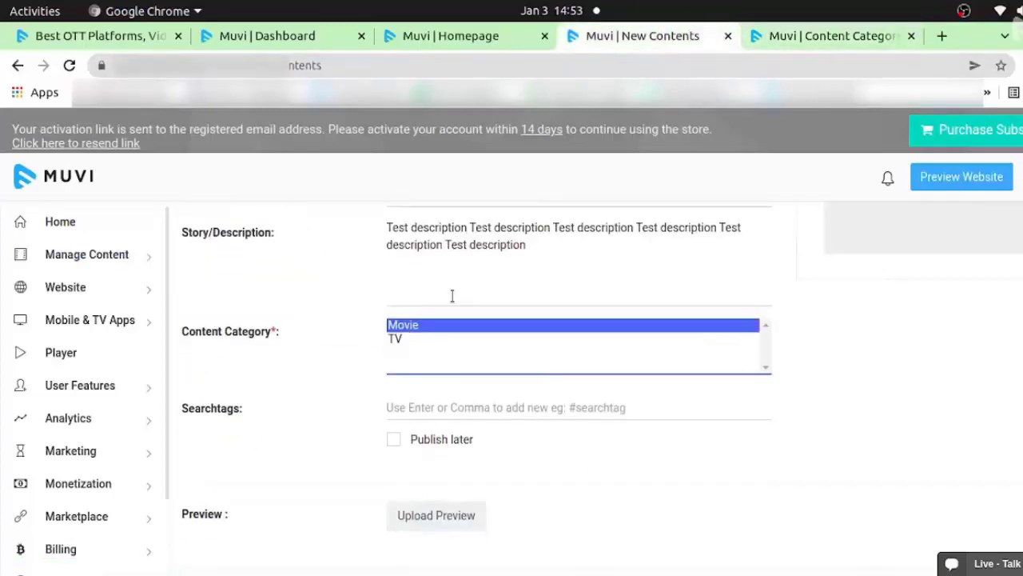
# Look through the new content form, including the preview, top banner and poster upload sections.
pyautogui.scroll(-1, 377, 296)
pyautogui.scroll(3, 379, 304)
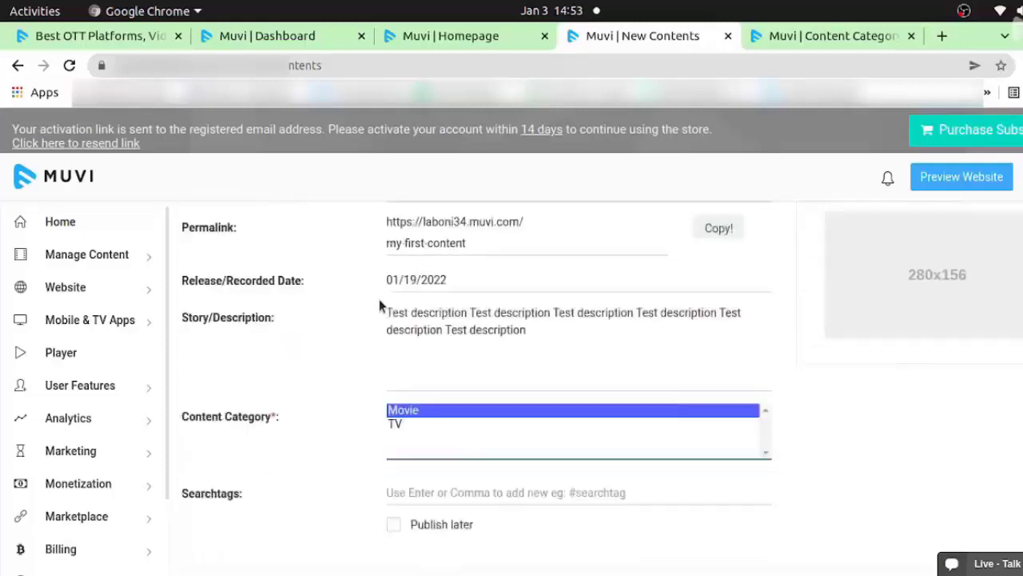
pyautogui.scroll(-2, 454, 315)
pyautogui.scroll(-3, 338, 439)
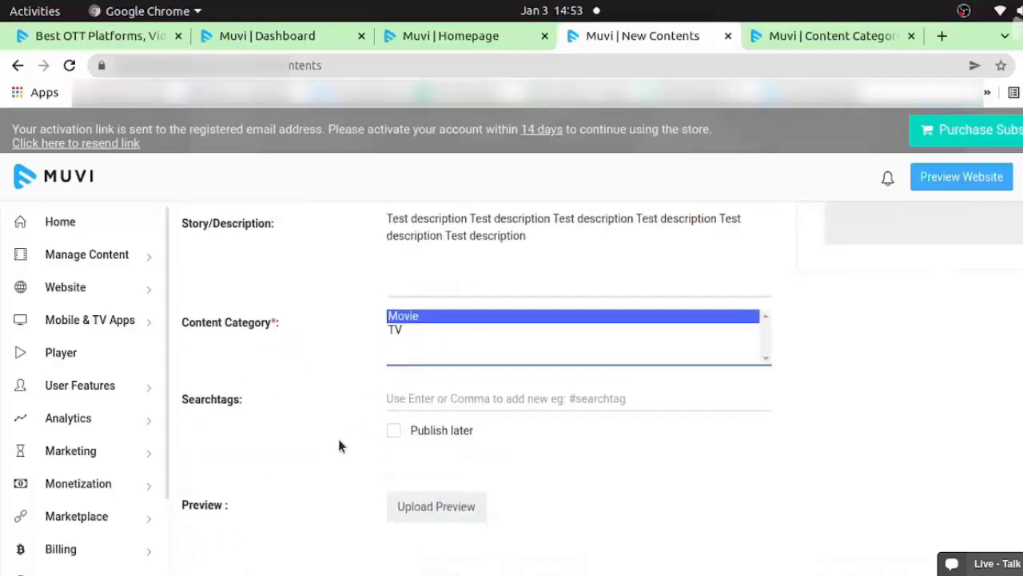
pyautogui.scroll(-3, 526, 428)
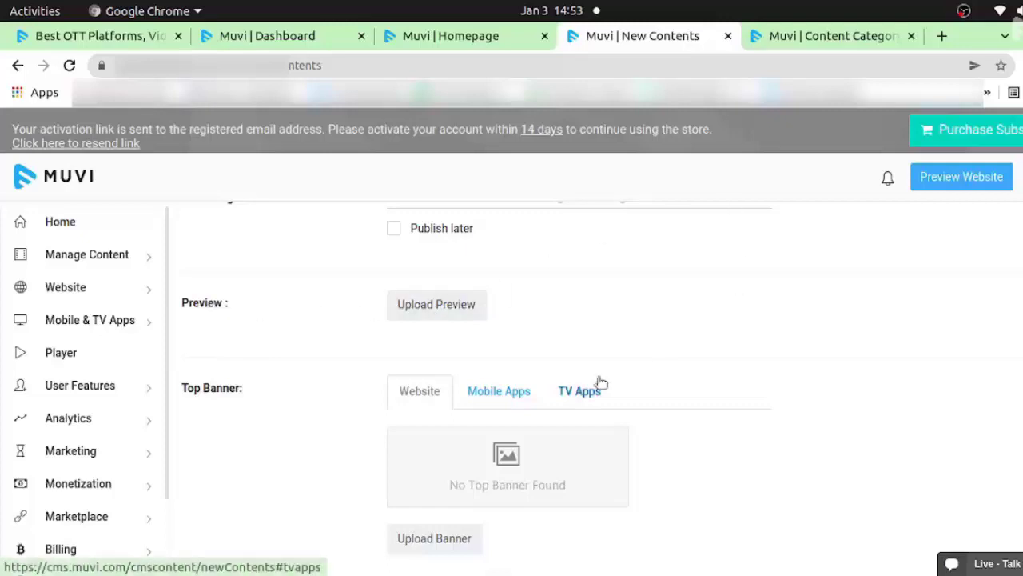
pyautogui.scroll(4, 598, 382)
pyautogui.scroll(6, 281, 343)
pyautogui.scroll(-10, 282, 344)
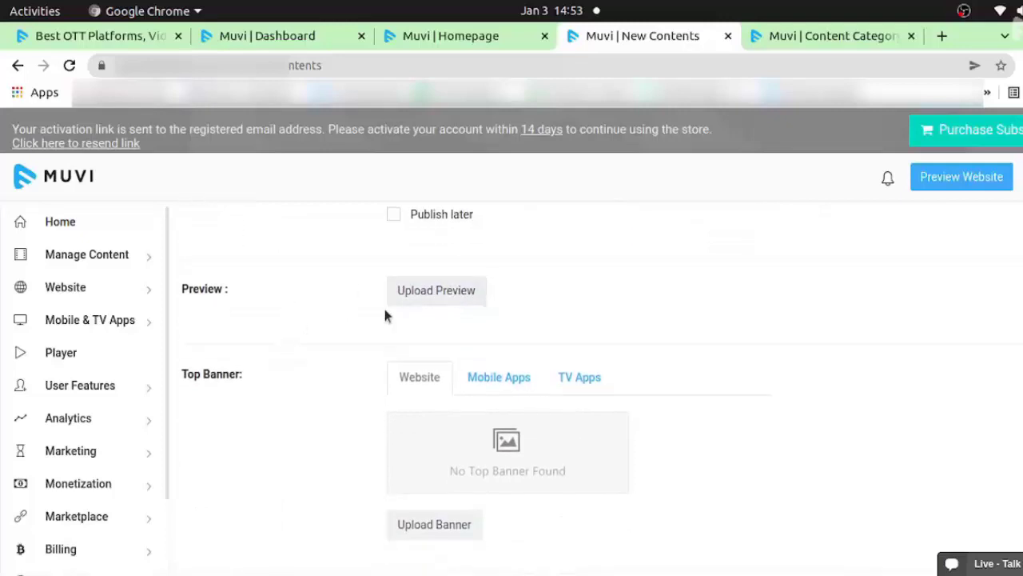
pyautogui.scroll(12, 445, 309)
pyautogui.scroll(-3, 899, 406)
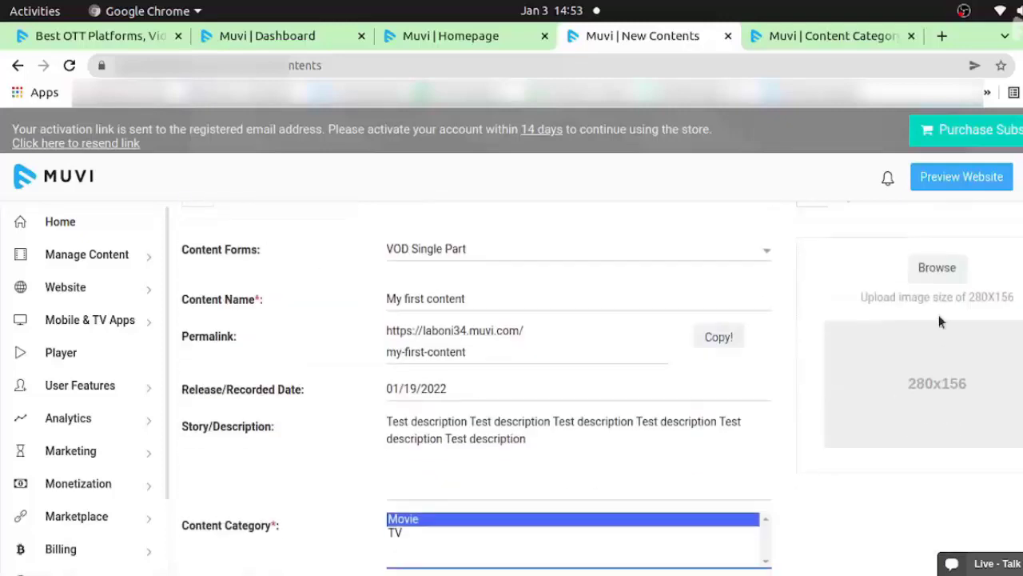
# Upload download.jpeg from the Desktop's Fitness-collection folder as the content's poster, keeping the default crop.
pyautogui.scroll(2, 960, 372)
pyautogui.click(929, 318)
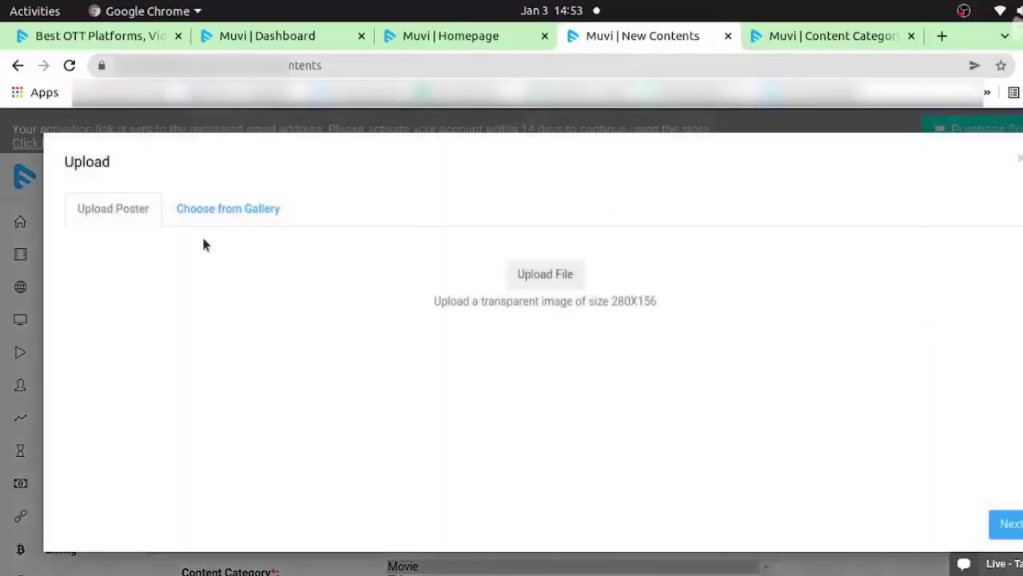
pyautogui.click(537, 275)
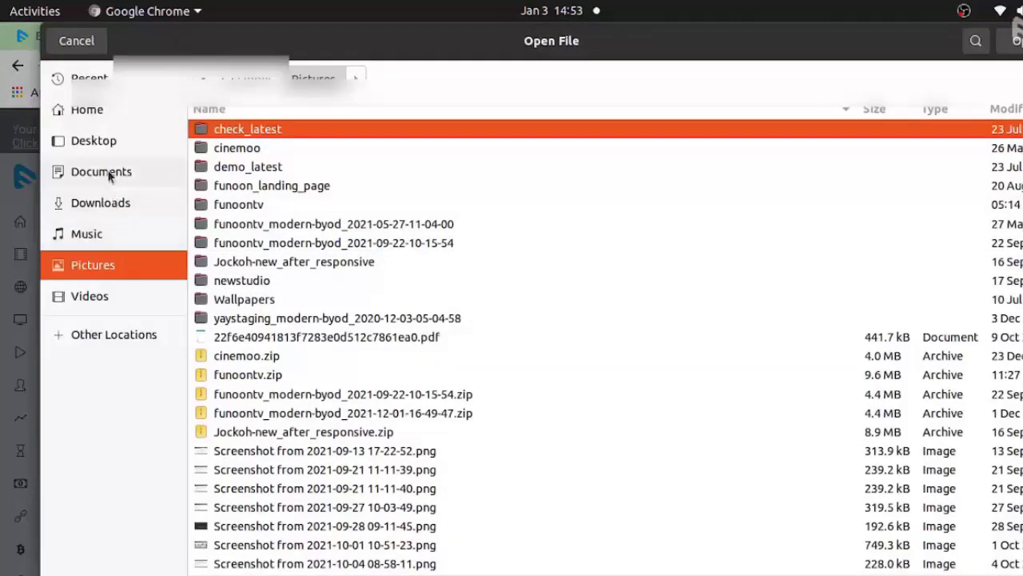
pyautogui.click(85, 138)
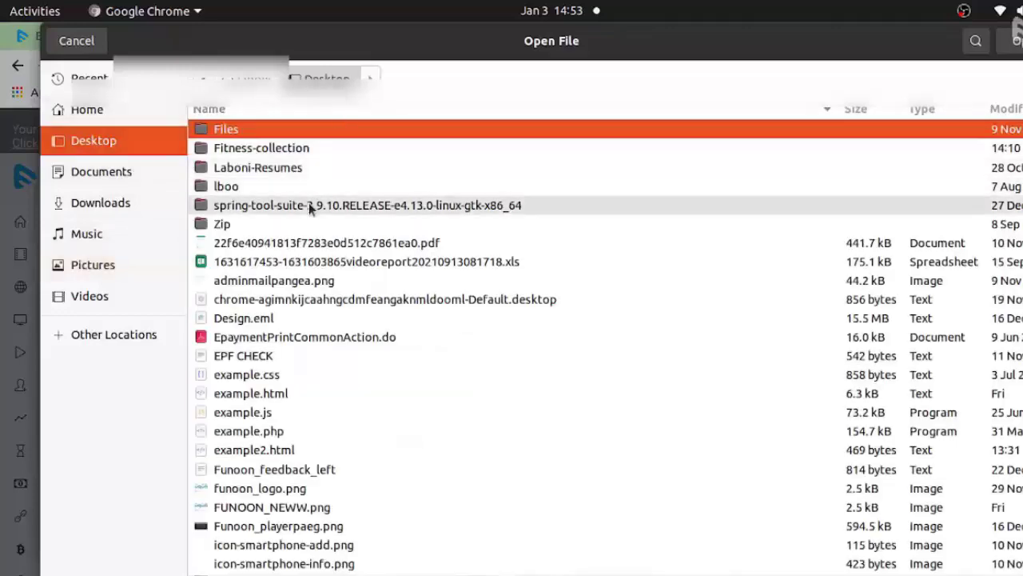
pyautogui.scroll(-3, 308, 296)
pyautogui.scroll(3, 308, 289)
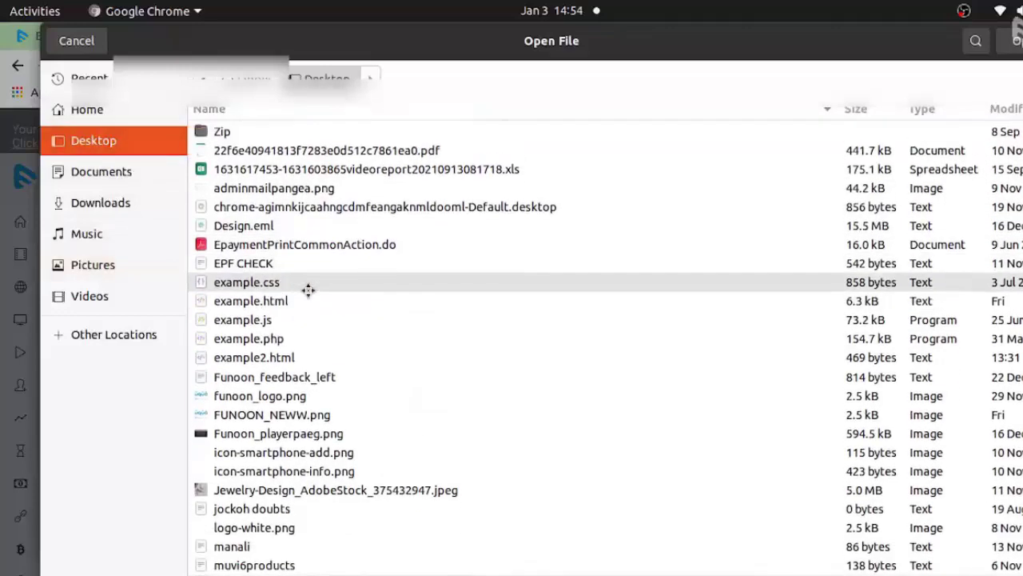
pyautogui.click(274, 151)
pyautogui.doubleClick(274, 152)
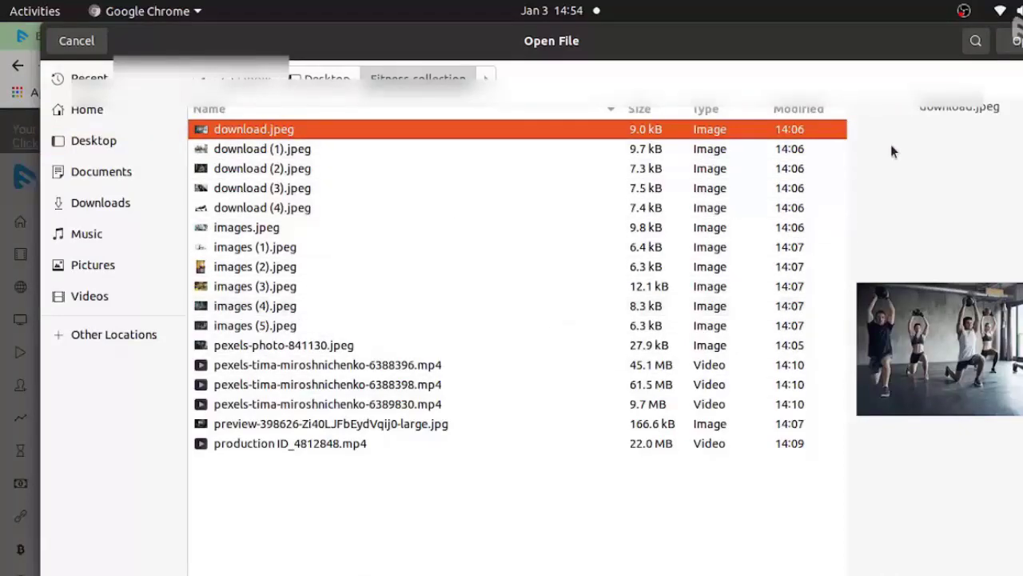
pyautogui.click(1012, 40)
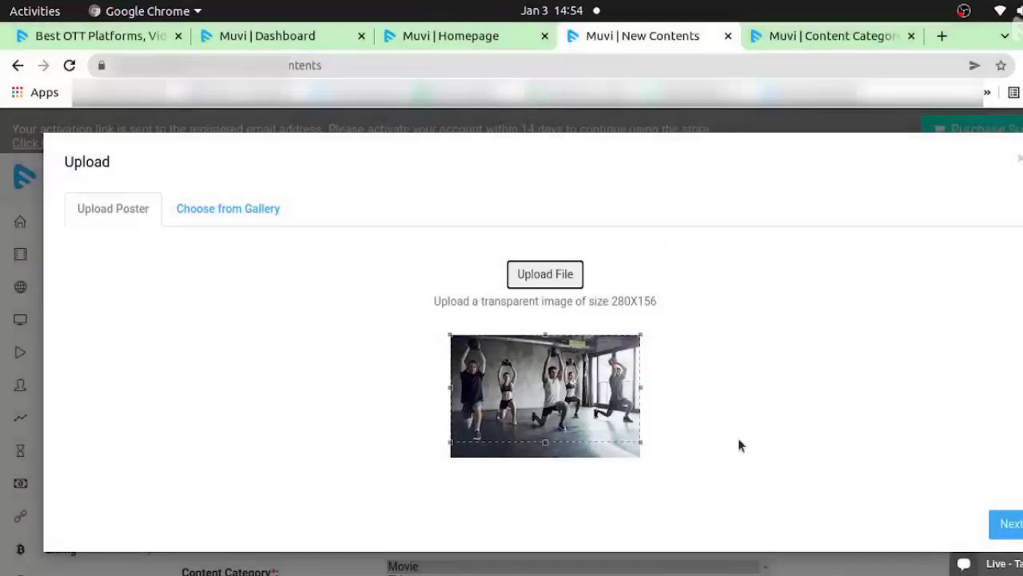
pyautogui.click(1010, 522)
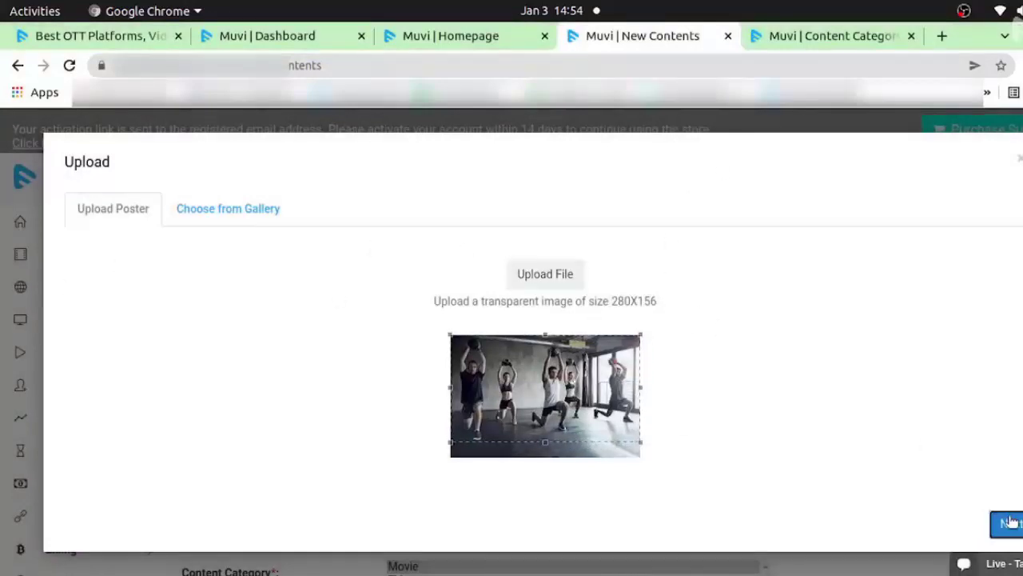
pyautogui.scroll(-8, 799, 493)
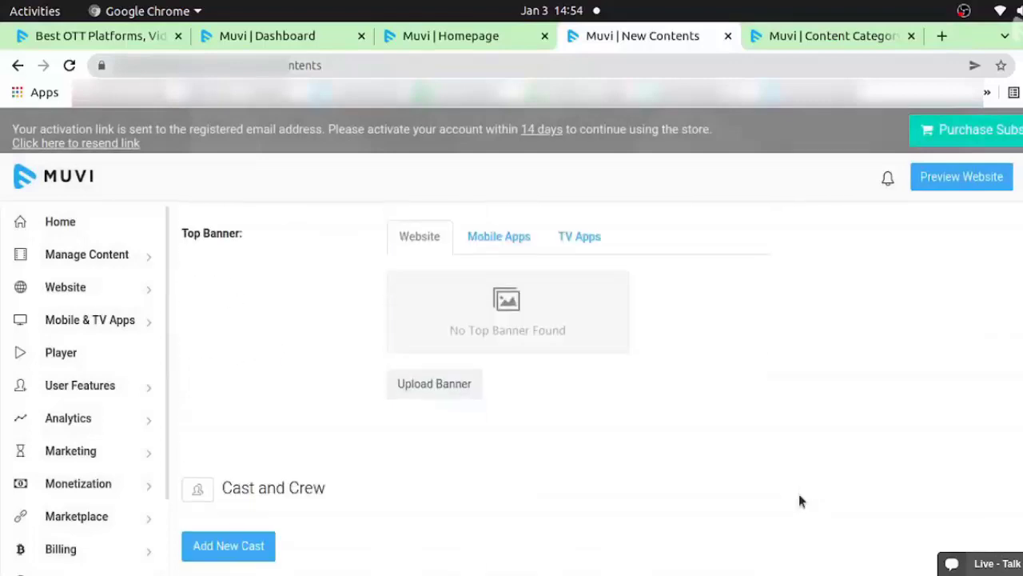
# Upload 343.jpg from the Desktop's Fitness-collection folder as the content's website top banner, keeping the default crop.
pyautogui.scroll(1, 798, 493)
pyautogui.scroll(1, 243, 405)
pyautogui.scroll(-2, 444, 456)
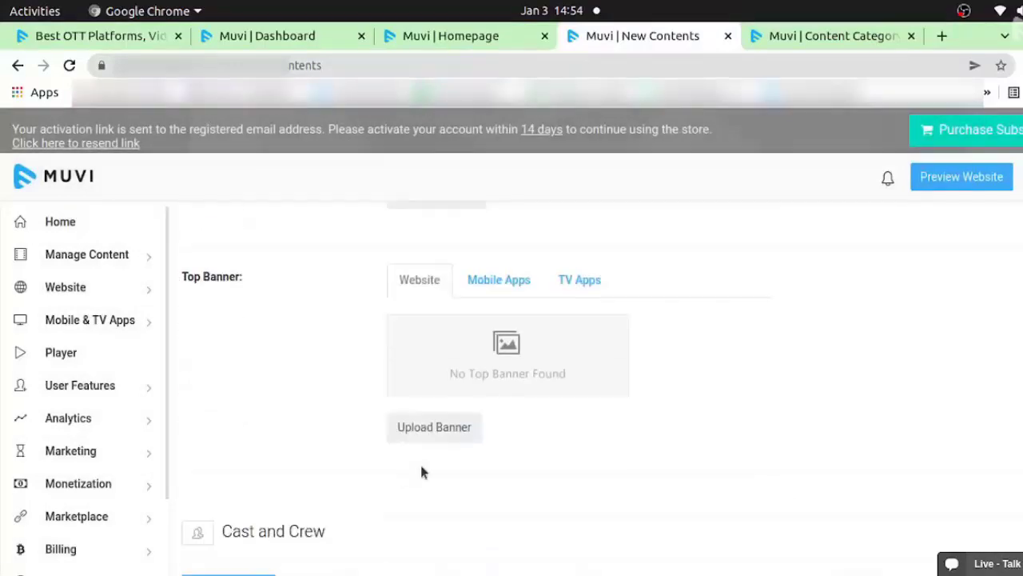
pyautogui.click(461, 426)
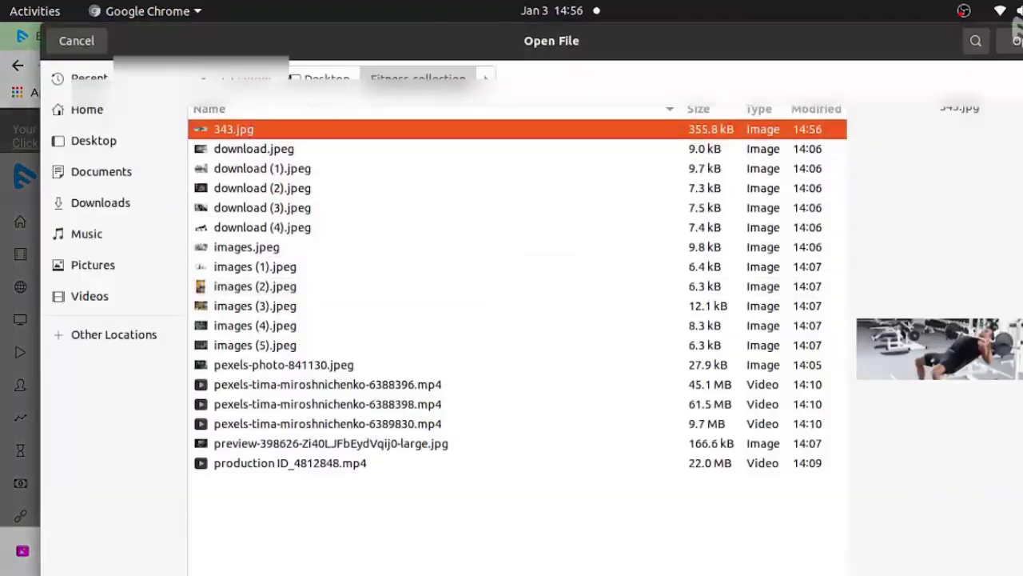
pyautogui.press('Return')
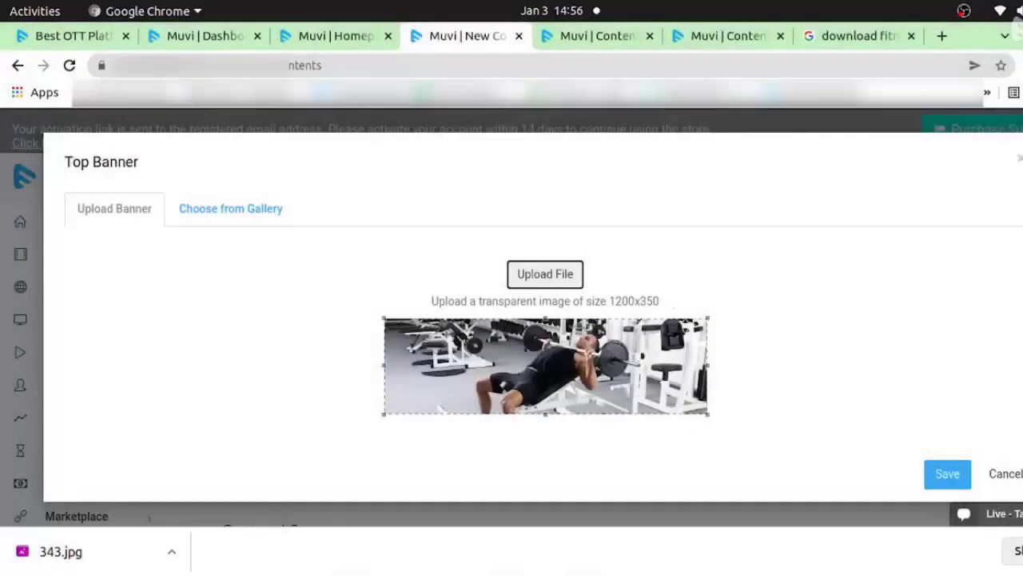
pyautogui.click(958, 477)
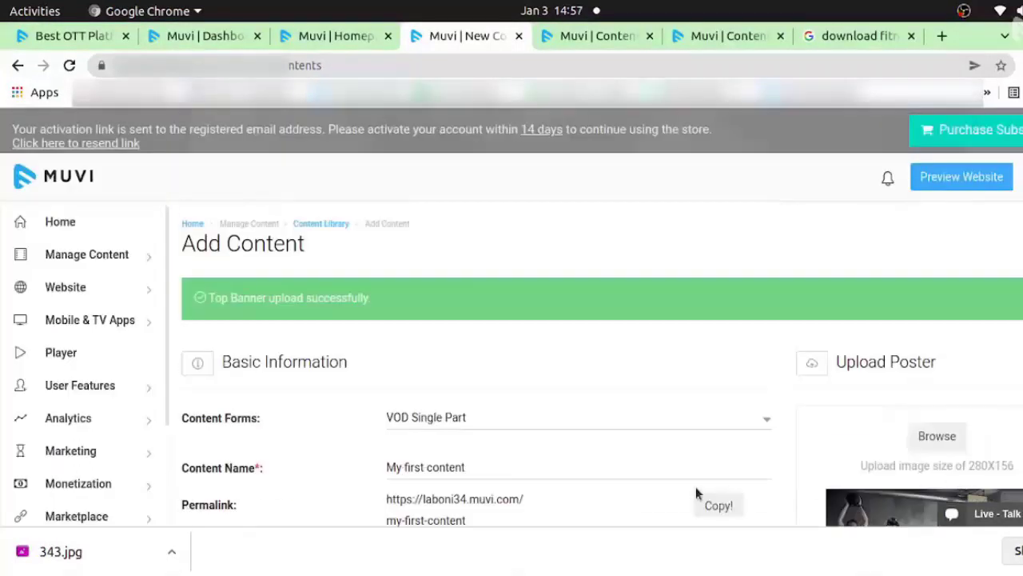
# Review the completed content form down to Cast and Crew, and save the new content without adding cast.
pyautogui.scroll(-2, 777, 426)
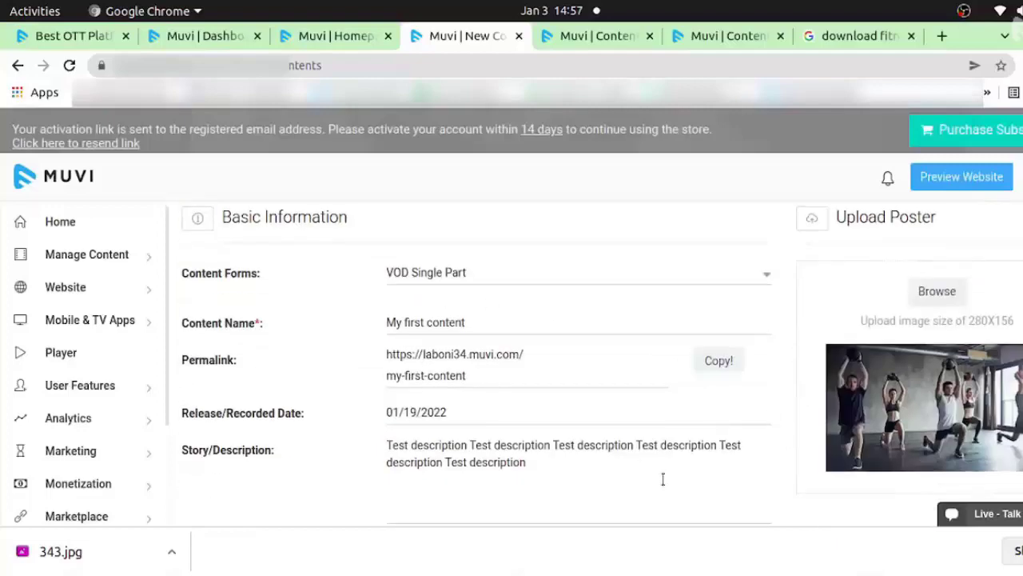
pyautogui.scroll(-1, 662, 479)
pyautogui.scroll(-10, 845, 442)
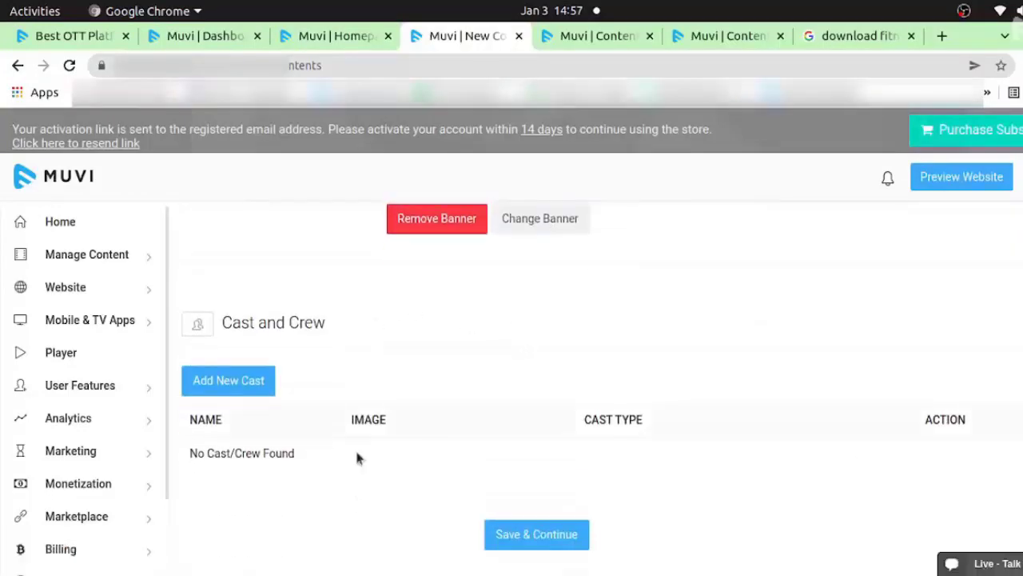
pyautogui.scroll(13, 356, 496)
pyautogui.scroll(-13, 355, 495)
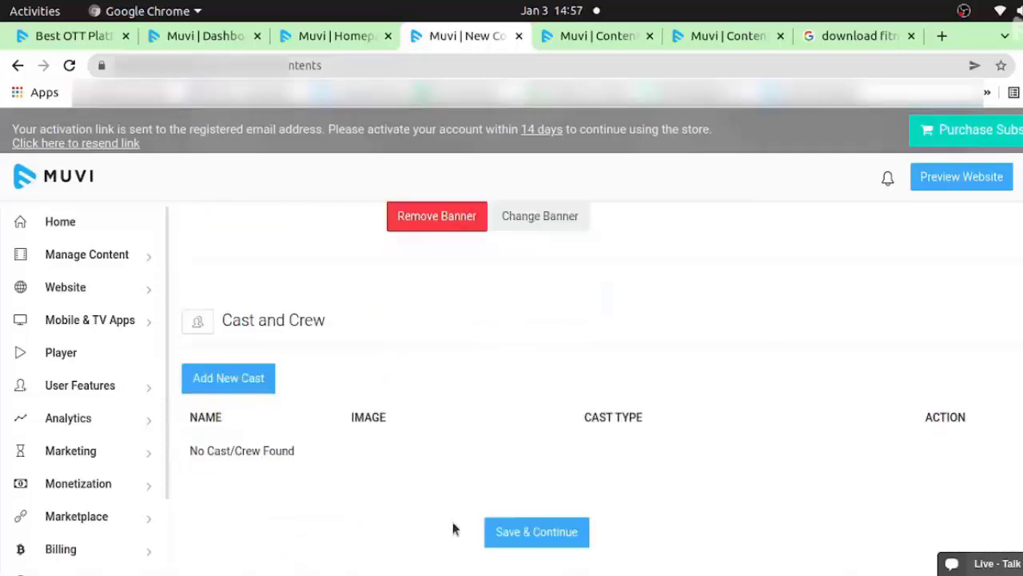
pyautogui.click(543, 530)
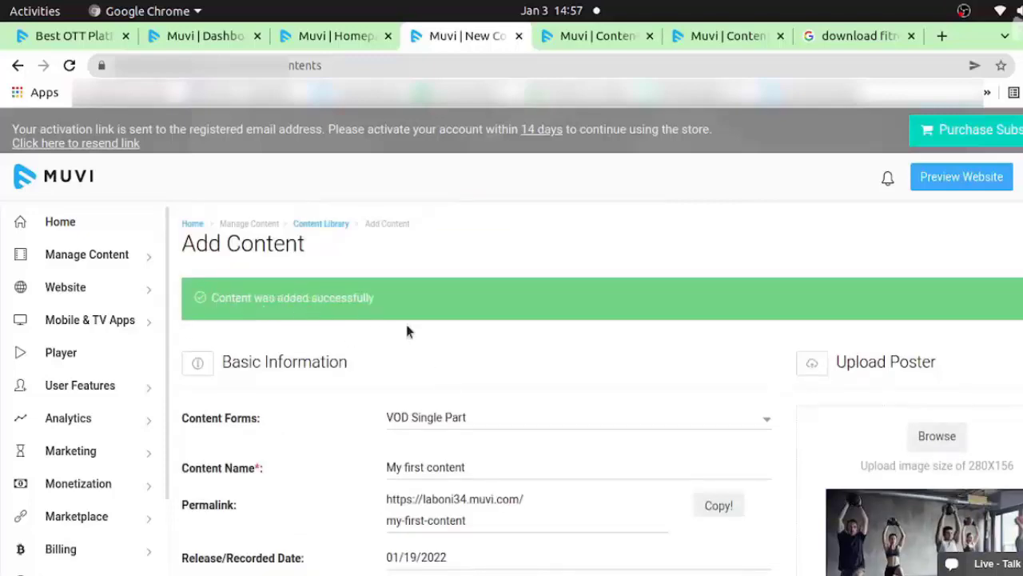
# Open the Content Library in a separate browser tab and start a video upload for "My first content".
pyautogui.moveTo(75, 263)
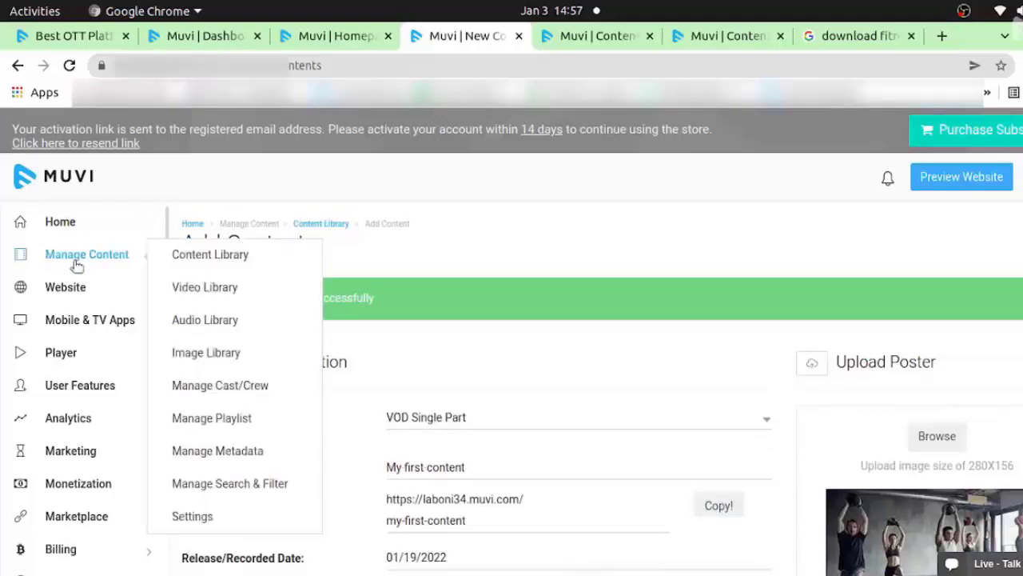
pyautogui.middleClick(245, 264)
pyautogui.click(495, 37)
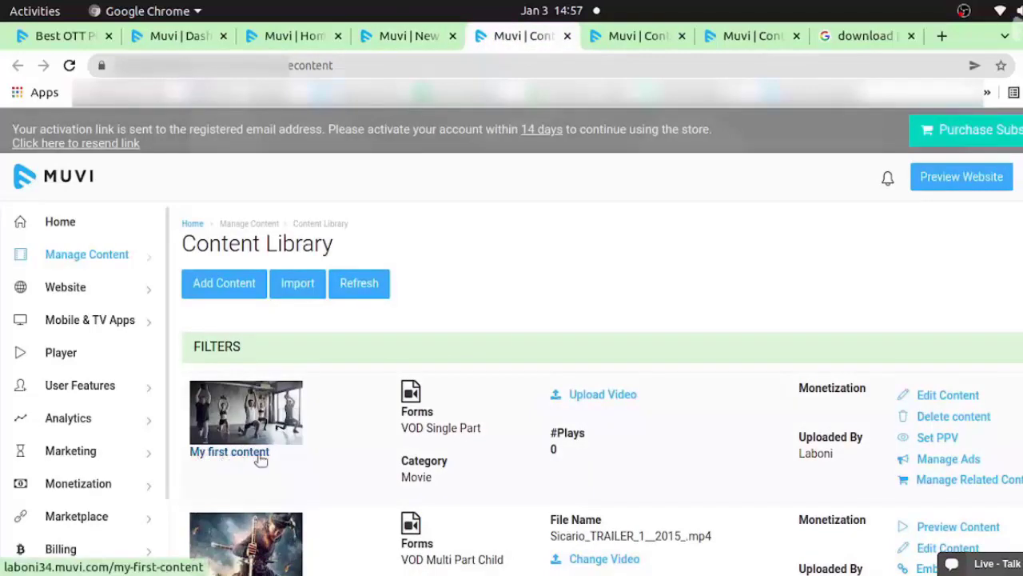
pyautogui.click(589, 397)
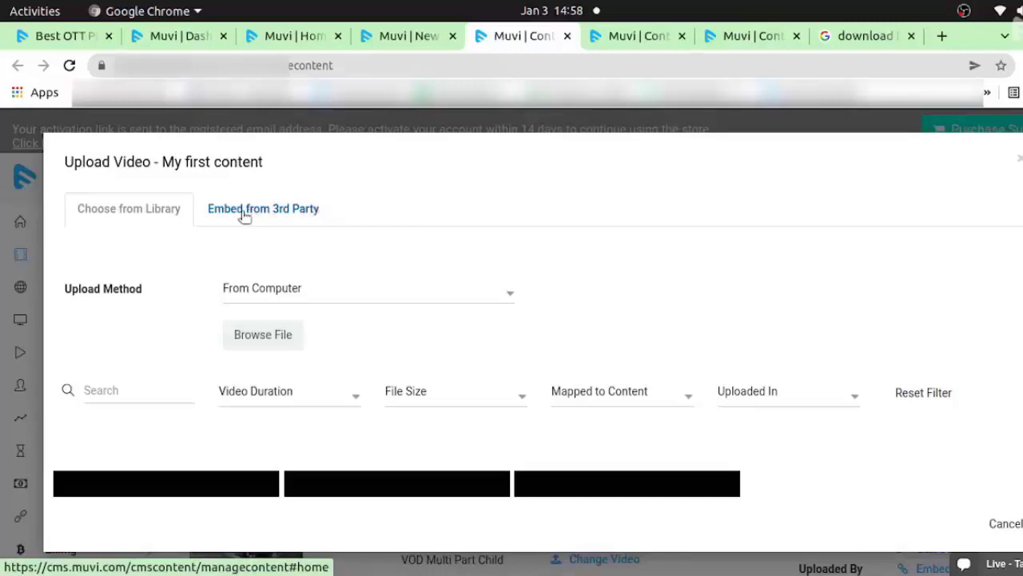
# Look at the third-party embed option for the video and return to choosing from the library.
pyautogui.click(280, 214)
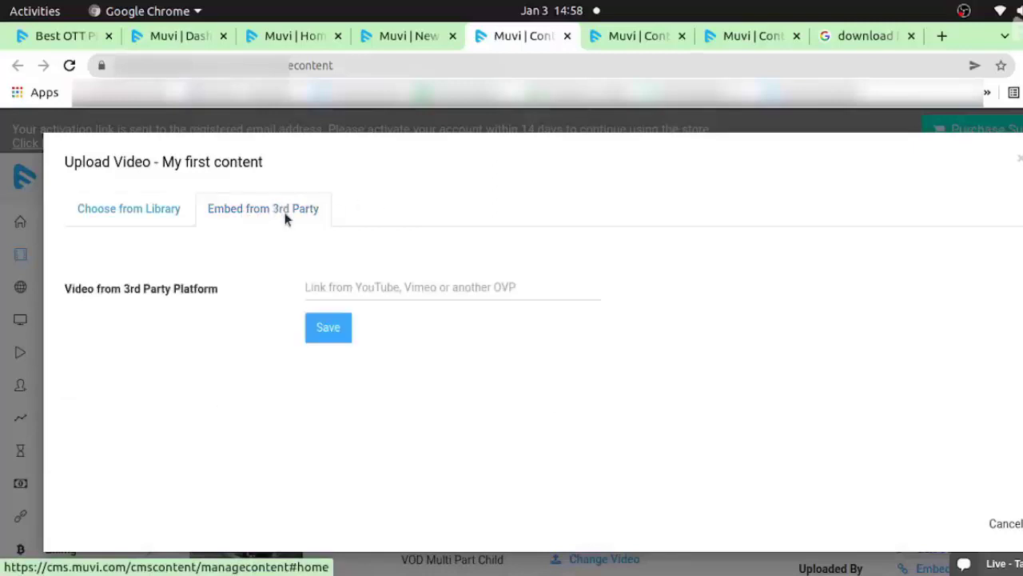
pyautogui.click(391, 291)
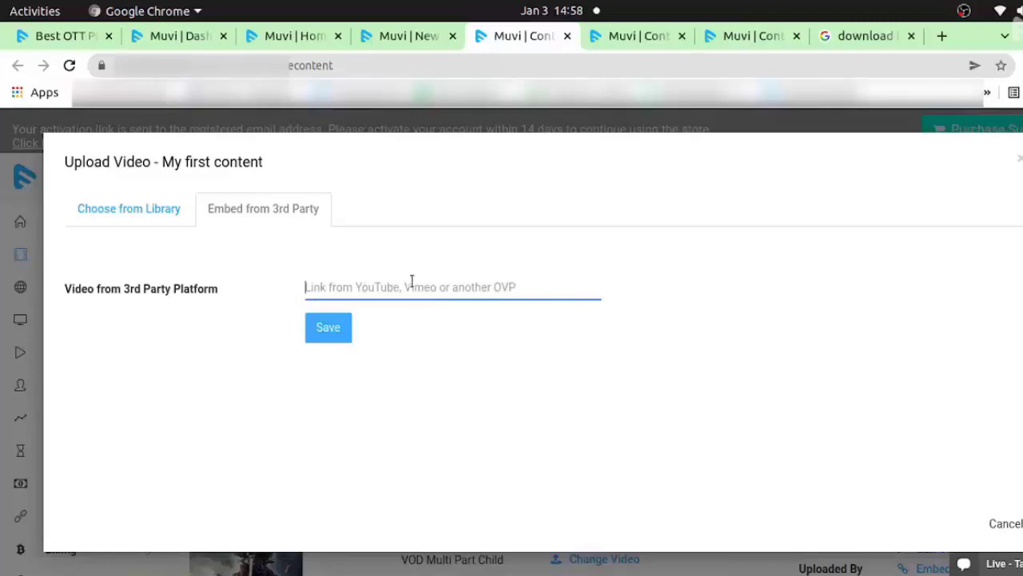
pyautogui.click(143, 208)
# Upload production ID_4812848.mp4 from the computer as the video for "My first content" and confirm the upload.
pyautogui.click(272, 342)
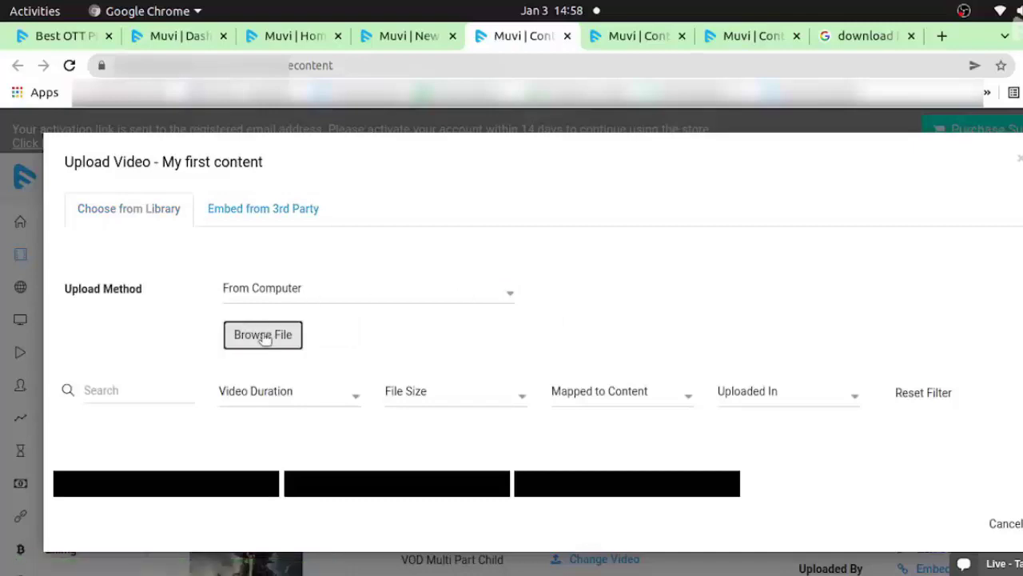
pyautogui.click(266, 471)
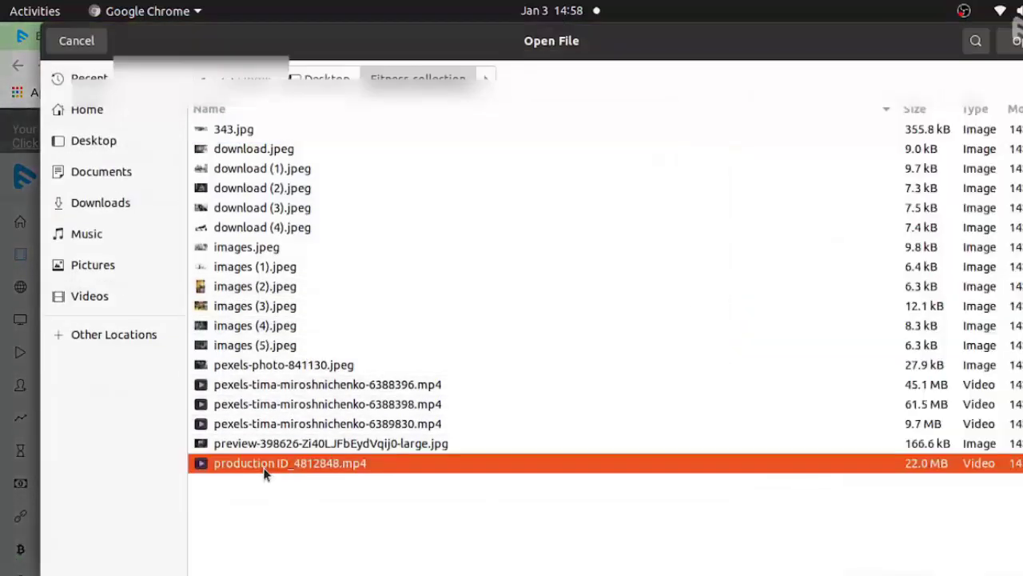
pyautogui.click(1016, 40)
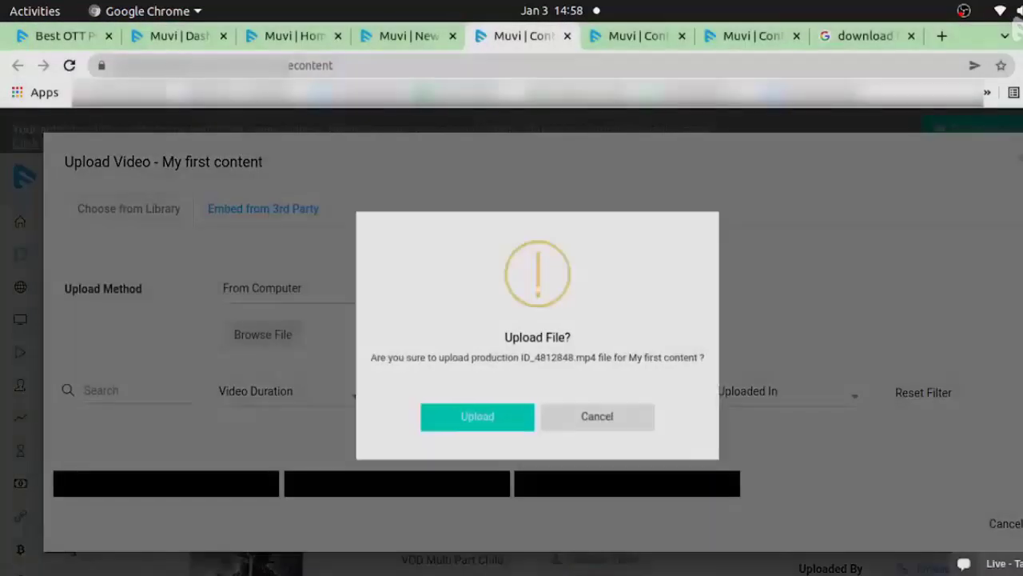
pyautogui.click(508, 418)
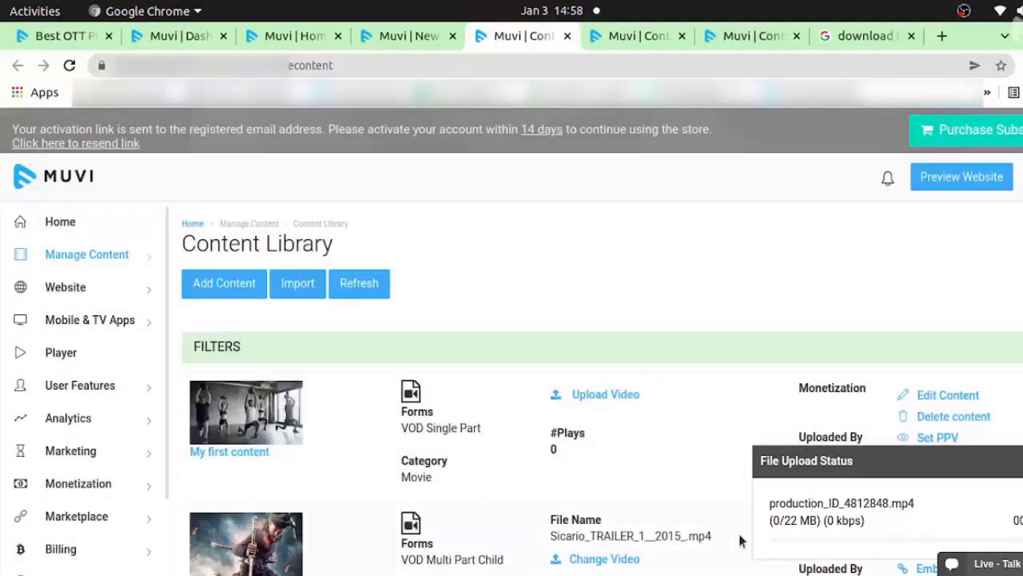
pyautogui.scroll(-1, 839, 543)
pyautogui.scroll(1, 804, 552)
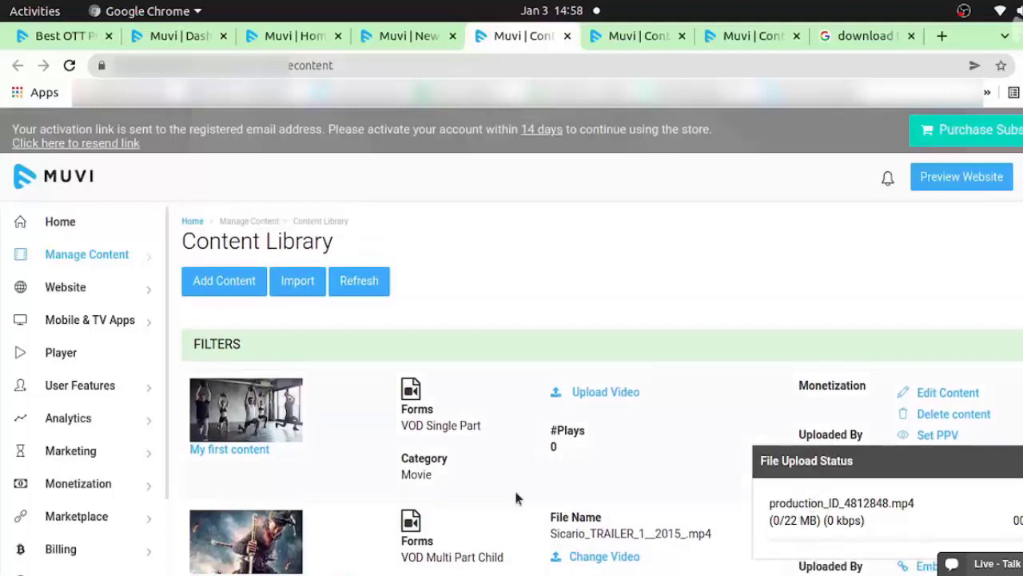
pyautogui.scroll(1, 515, 498)
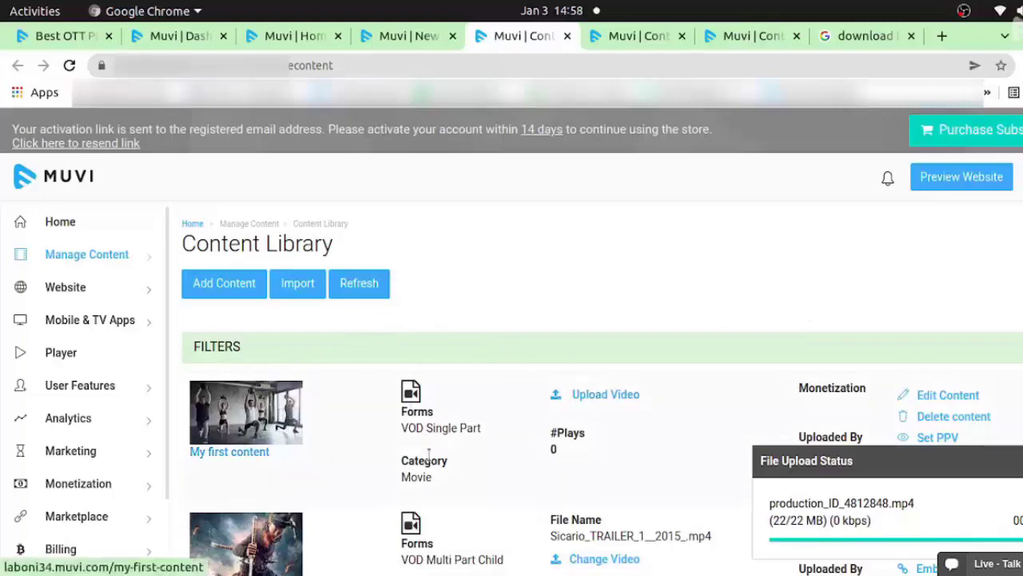
# Try to open the Video Library during the upload, and let the upload continue.
pyautogui.moveTo(88, 257)
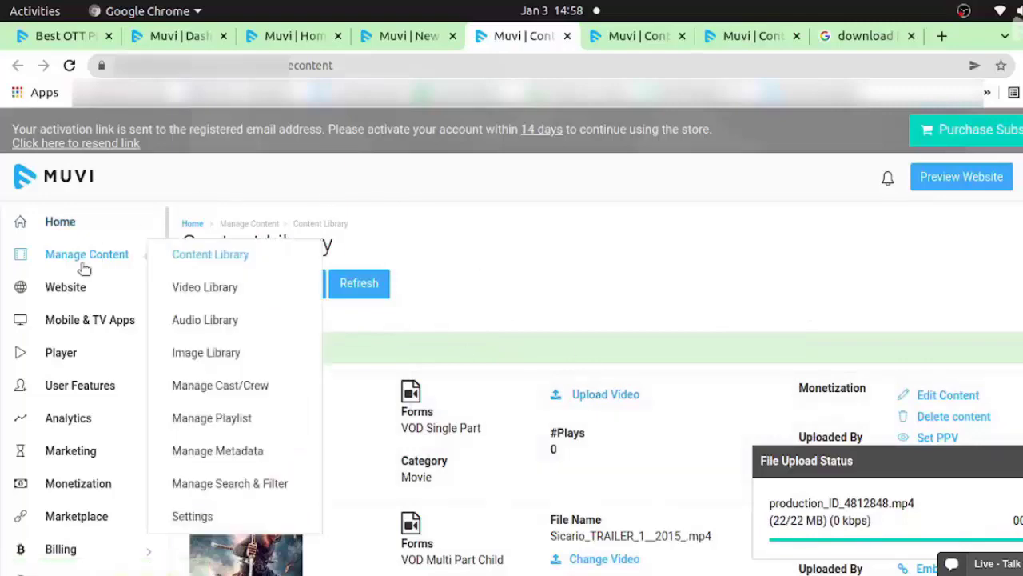
pyautogui.click(226, 291)
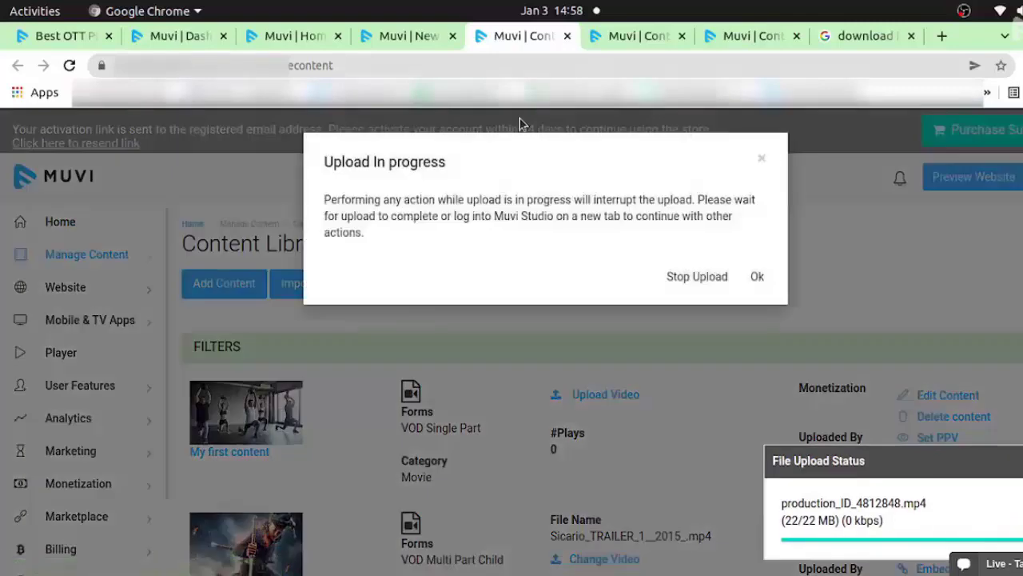
pyautogui.click(760, 277)
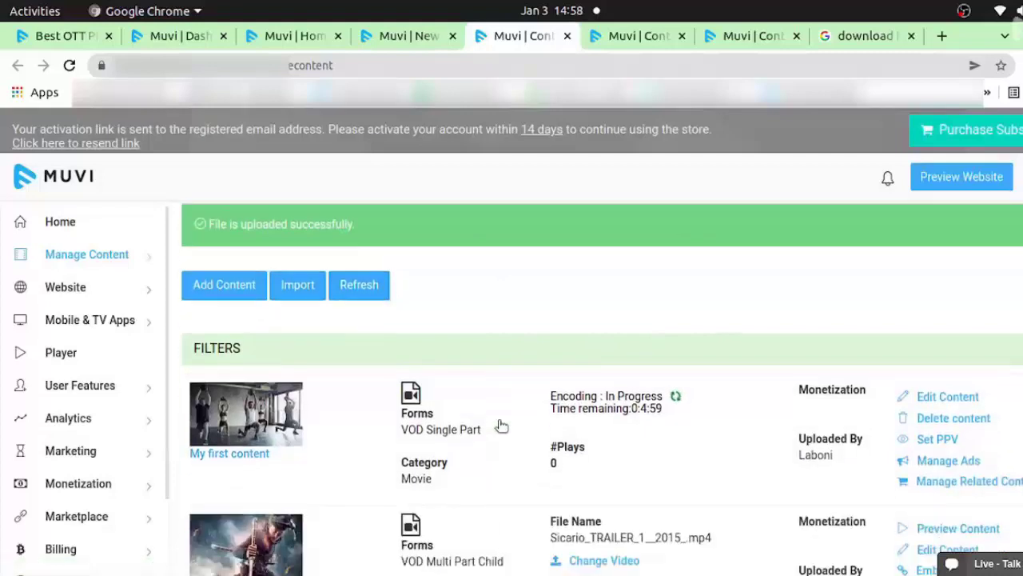
pyautogui.moveTo(108, 256)
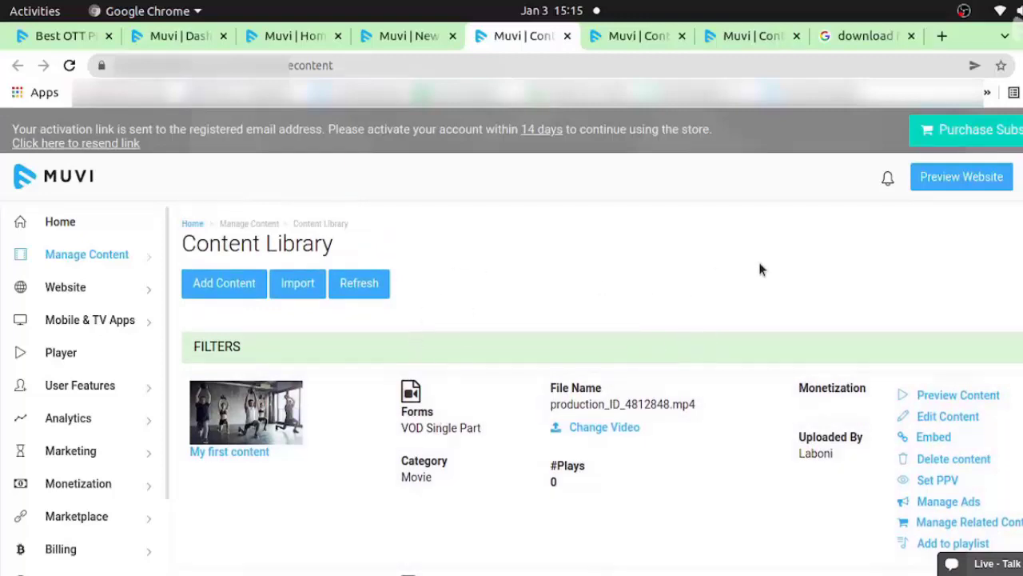
# Preview the website and look over its home page banner and the Feature Content section.
pyautogui.click(961, 180)
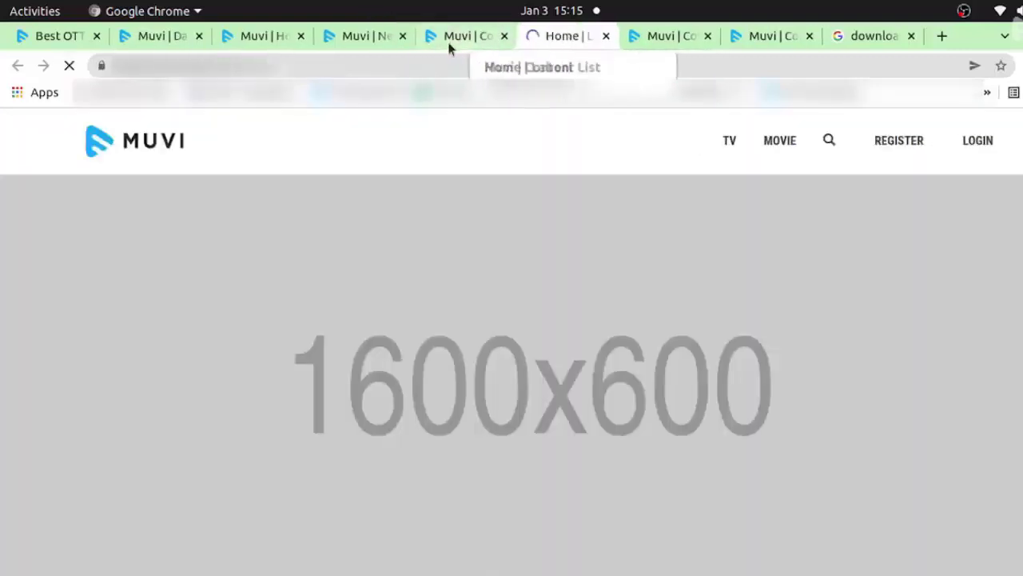
pyautogui.scroll(-3, 415, 380)
pyautogui.scroll(-4, 416, 384)
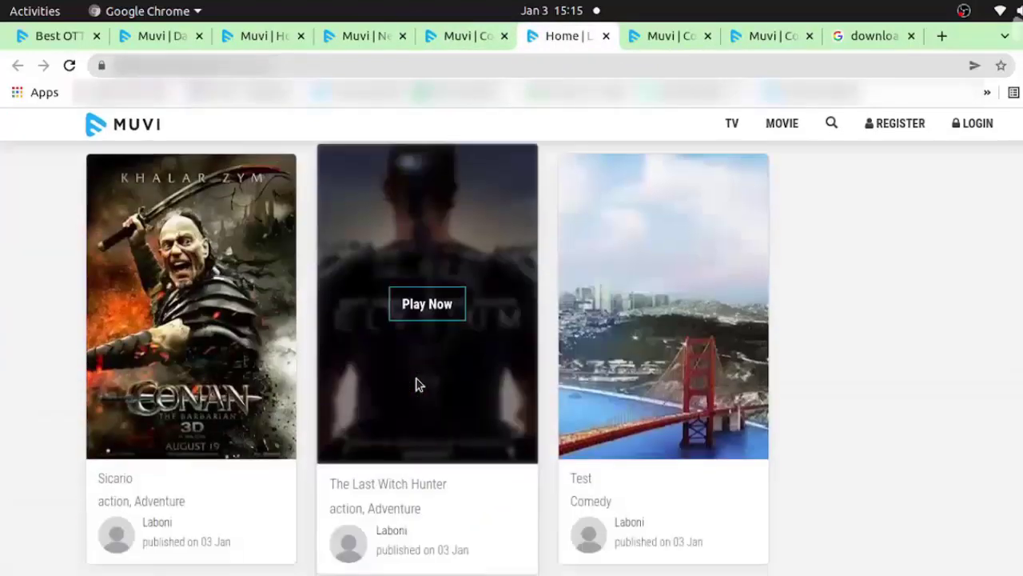
pyautogui.scroll(10, 418, 384)
pyautogui.scroll(-1, 603, 347)
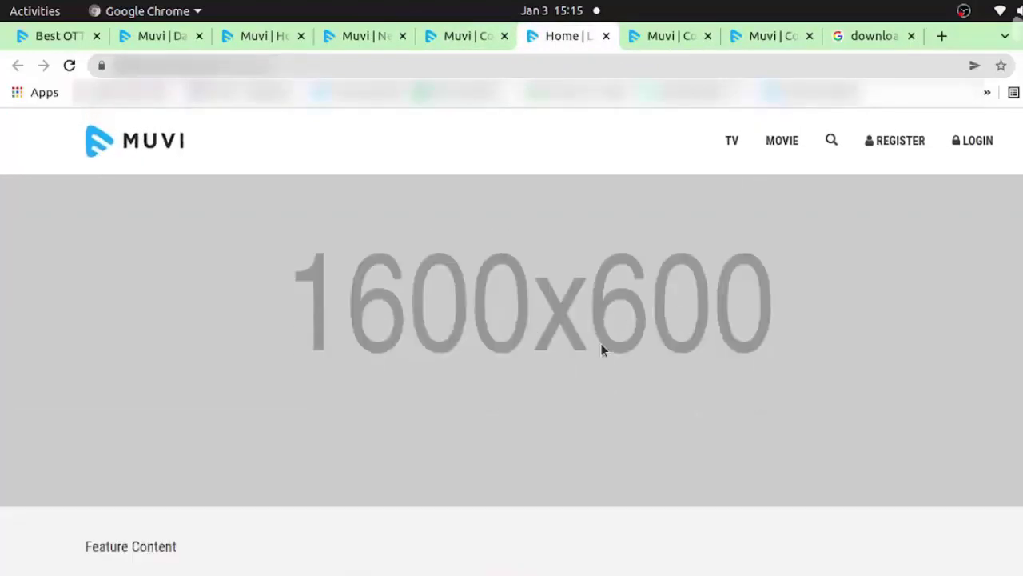
pyautogui.scroll(2, 603, 347)
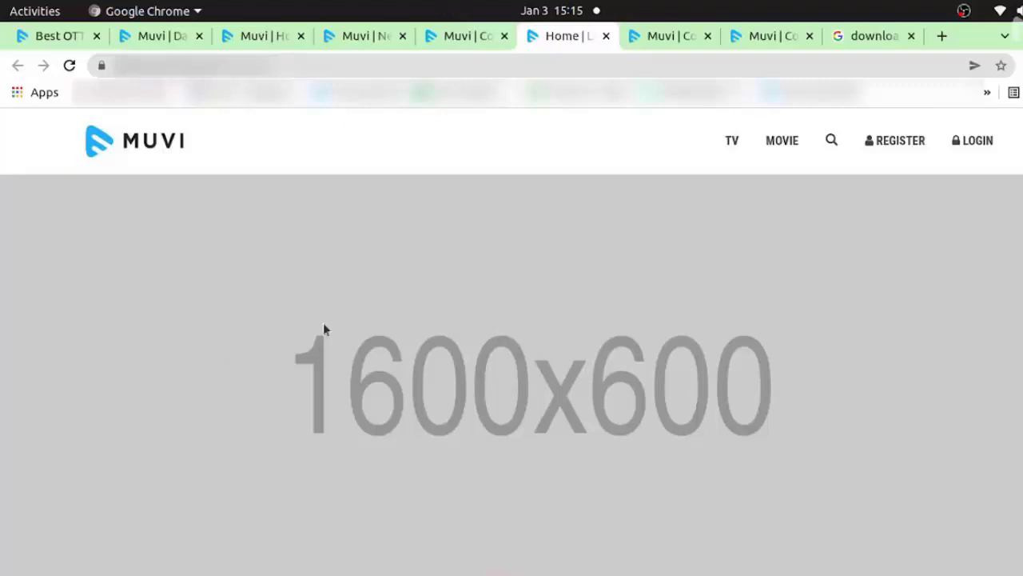
pyautogui.scroll(-2, 376, 363)
# Return to the CMS and open the website's Homepage template settings in a separate browser tab.
pyautogui.click(476, 36)
pyautogui.moveTo(72, 263)
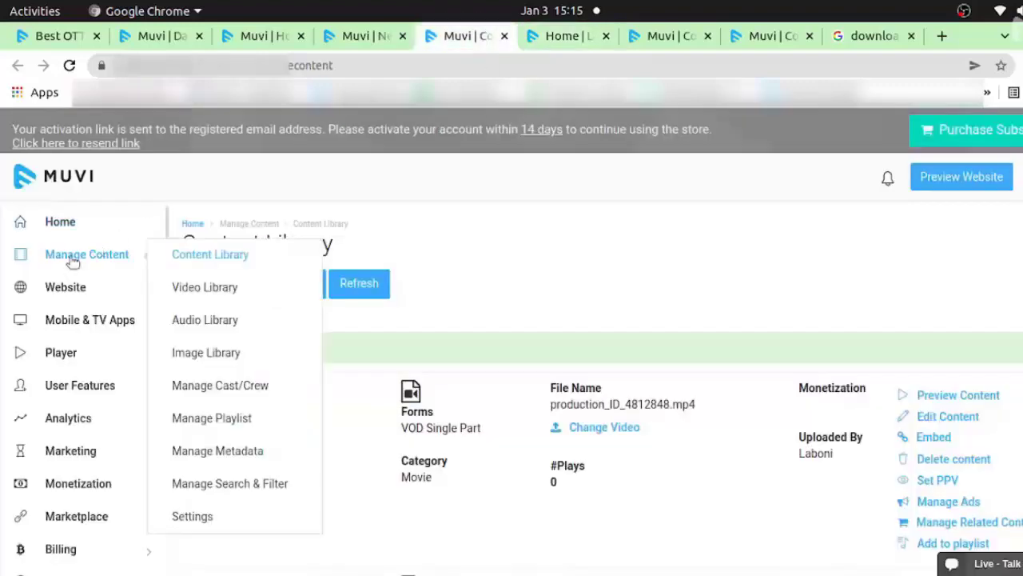
pyautogui.moveTo(141, 290)
pyautogui.moveTo(199, 287)
pyautogui.middleClick(376, 289)
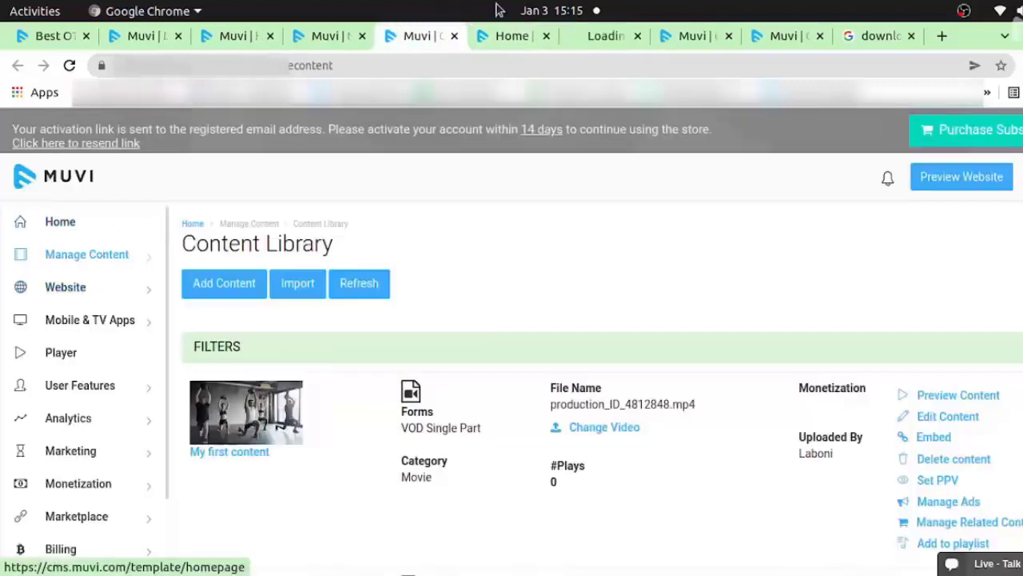
pyautogui.click(596, 36)
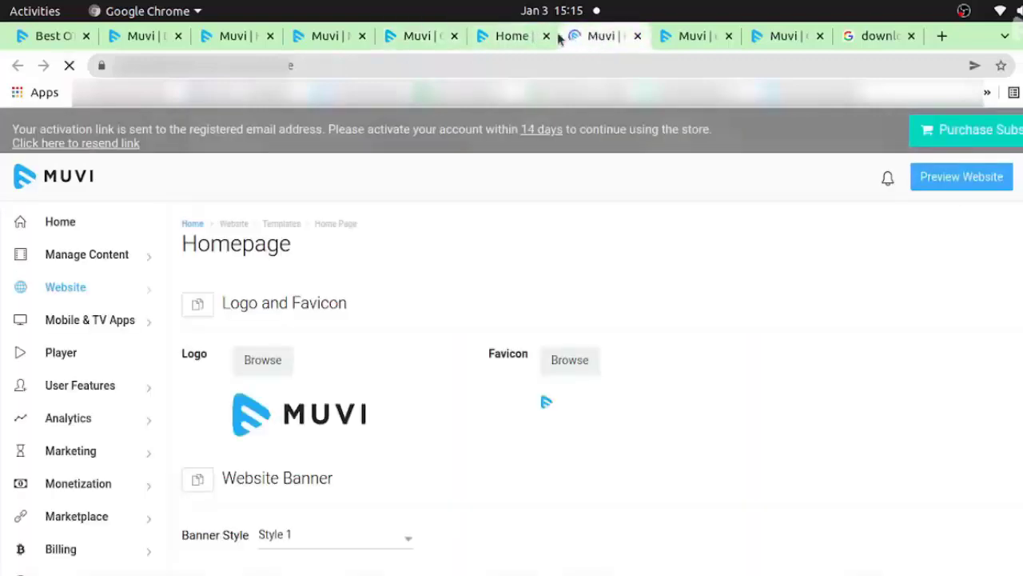
# Check the website preview again and move the Homepage settings tab in front of the preview tab.
pyautogui.click(516, 36)
pyautogui.click(593, 37)
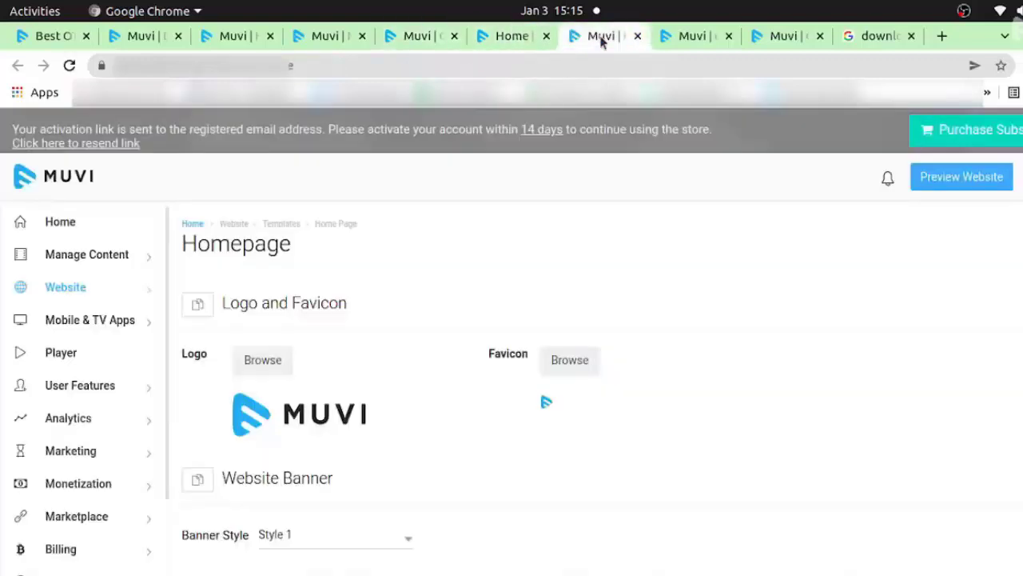
pyautogui.moveTo(601, 42); pyautogui.dragTo(522, 46)
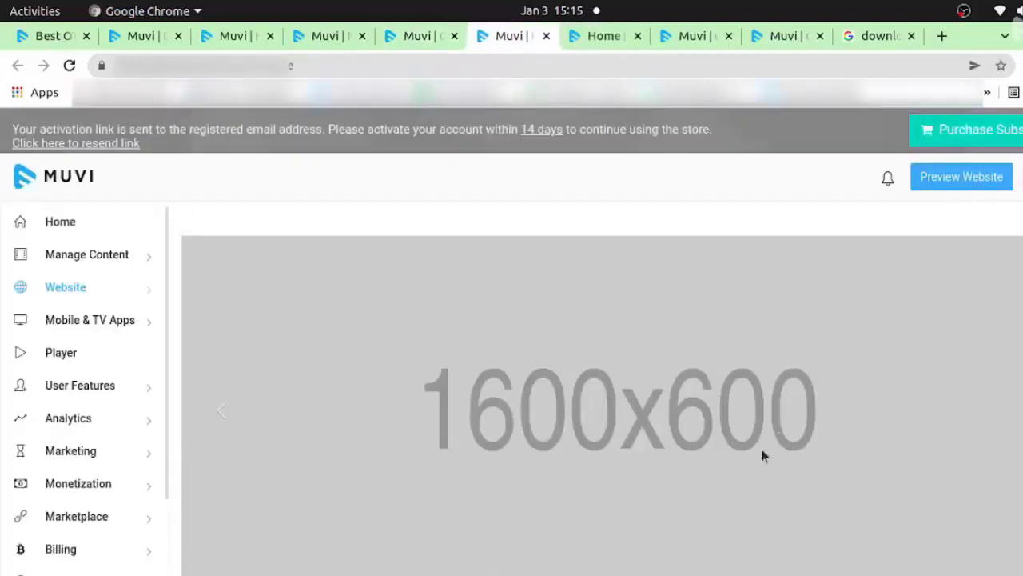
# Examine the website banner and its size under Banner Properties, and compare it with the previewed home page.
pyautogui.scroll(-2, 434, 454)
pyautogui.scroll(3, 431, 448)
pyautogui.scroll(-3, 544, 524)
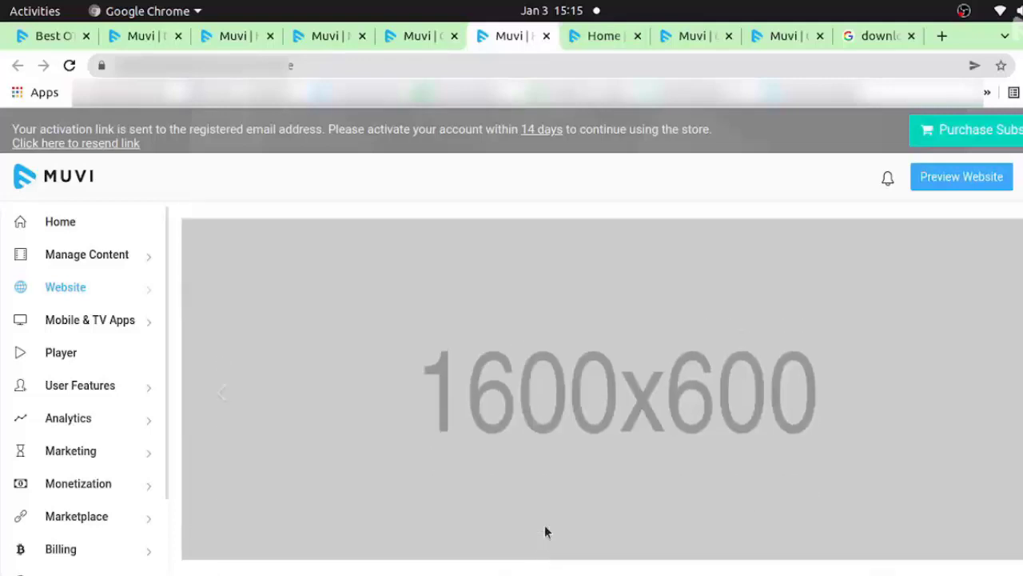
pyautogui.scroll(1, 485, 472)
pyautogui.scroll(-5, 484, 472)
pyautogui.click(414, 447)
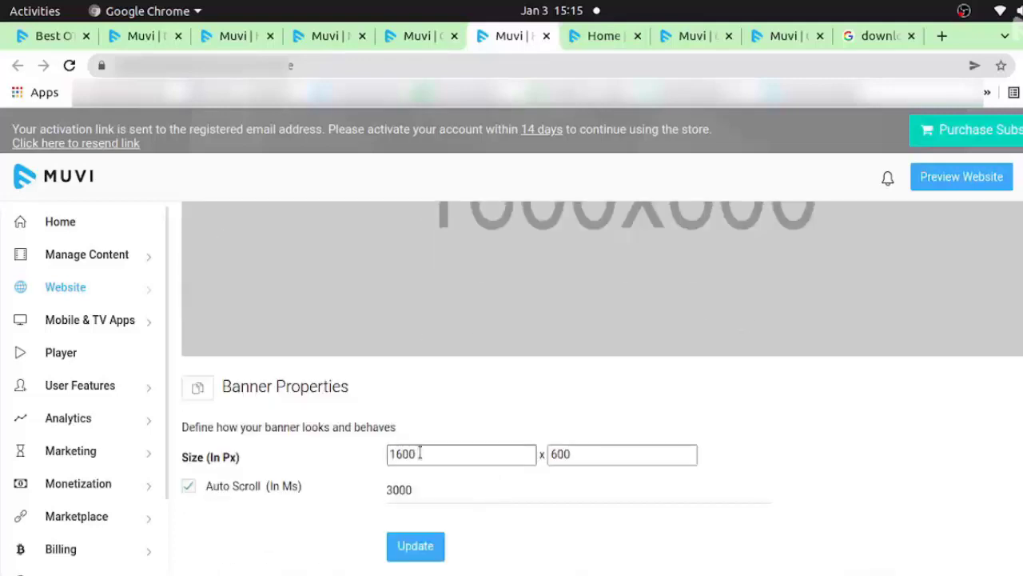
pyautogui.scroll(3, 345, 452)
pyautogui.click(596, 36)
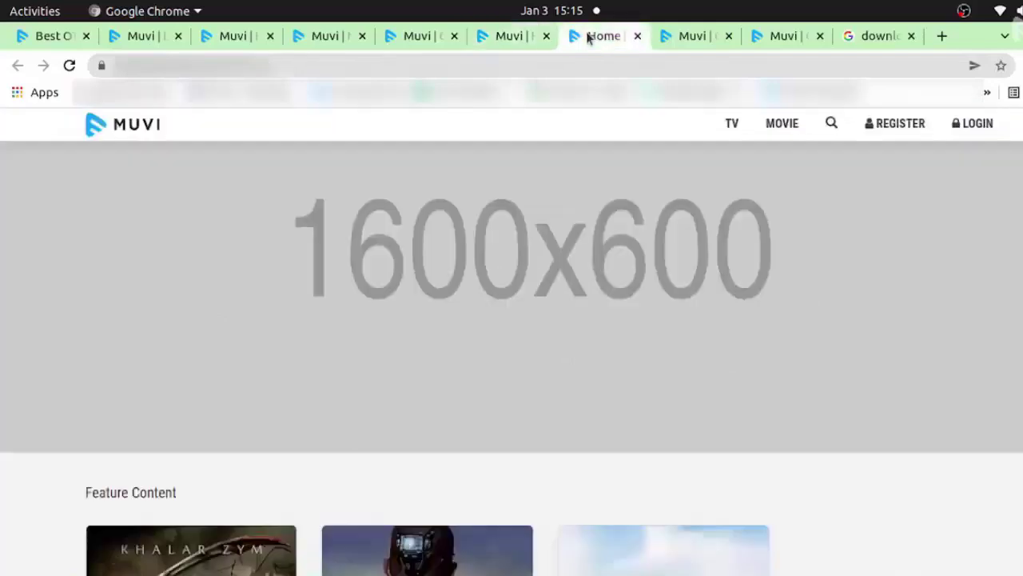
# Examine the Feature Content section and its content cards on the previewed home page.
pyautogui.scroll(-4, 587, 370)
pyautogui.scroll(-5, 856, 415)
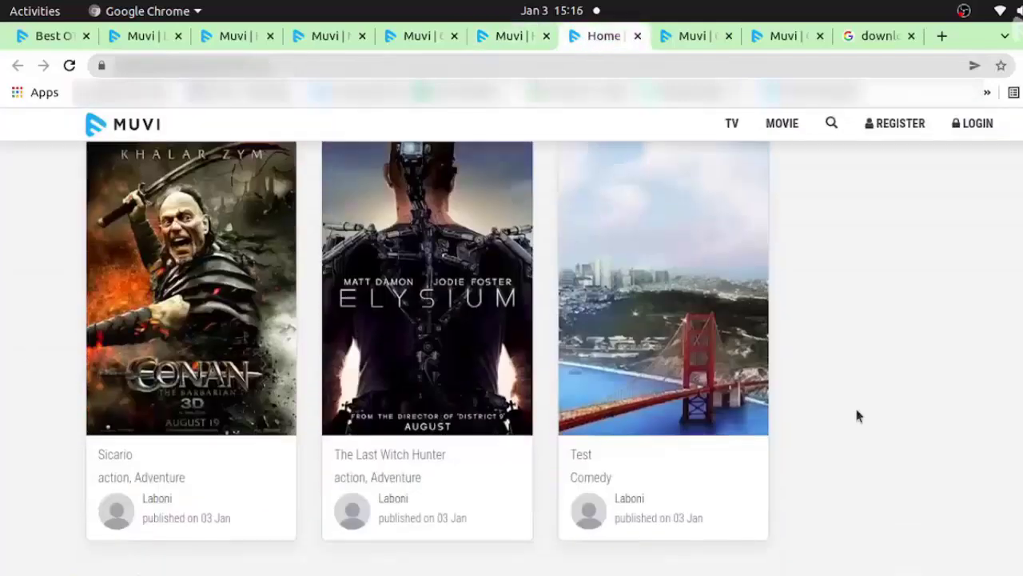
pyautogui.scroll(6, 857, 415)
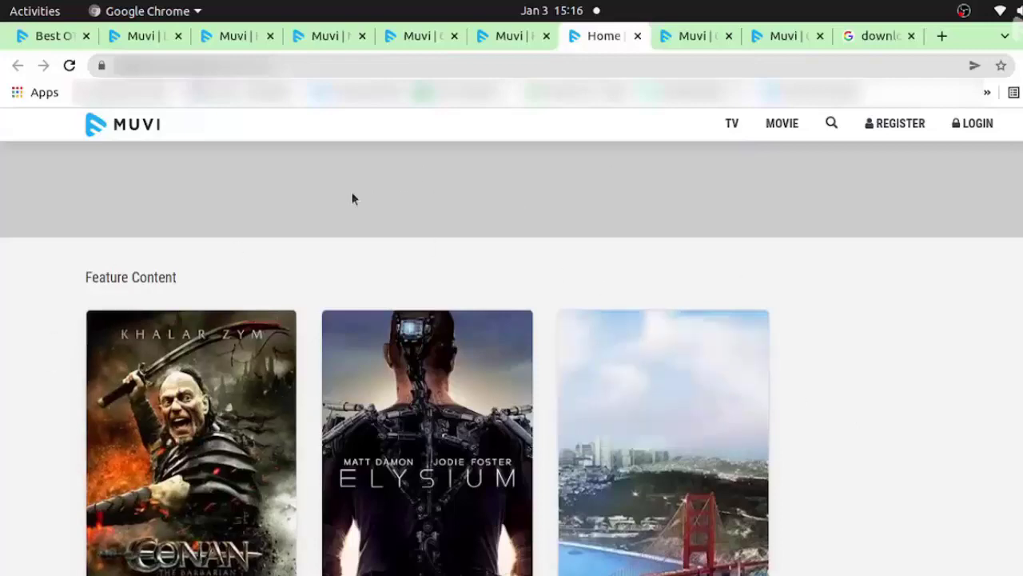
pyautogui.scroll(-3, 878, 468)
pyautogui.scroll(1, 878, 468)
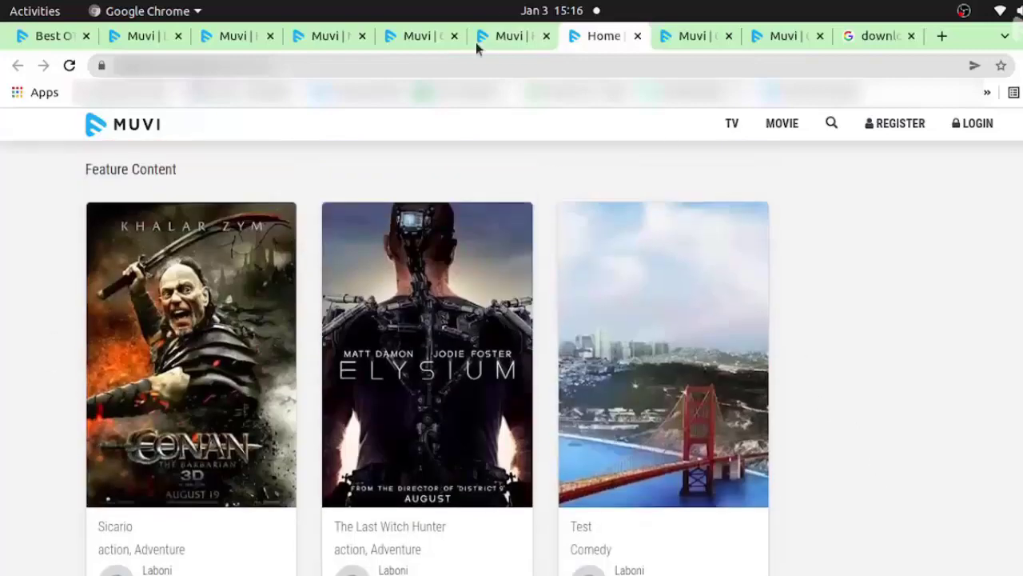
# Add "My first content" to the Feature Content section in the Homepage settings and move it to the first position.
pyautogui.click(493, 44)
pyautogui.scroll(-10, 372, 391)
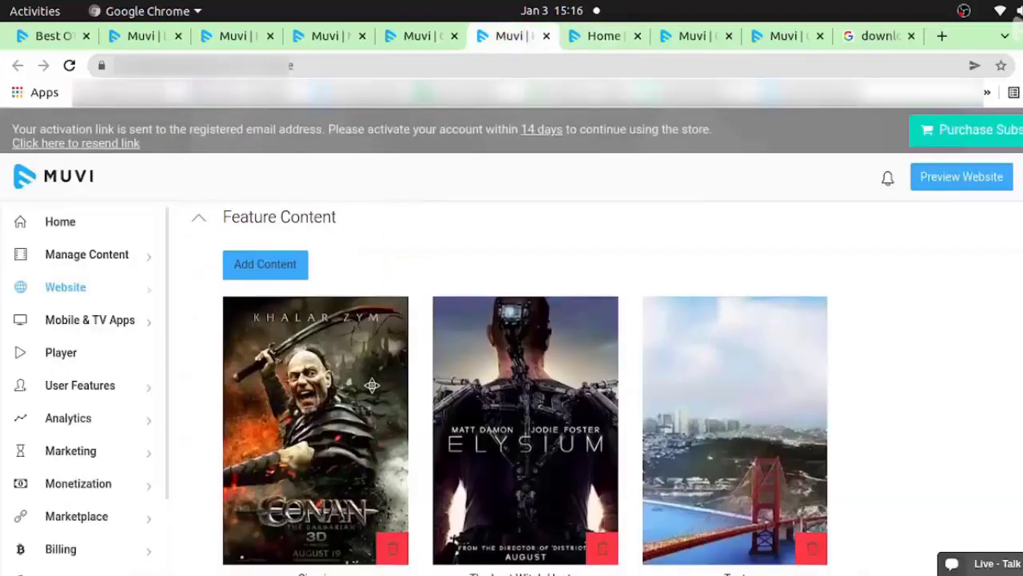
pyautogui.scroll(1, 272, 286)
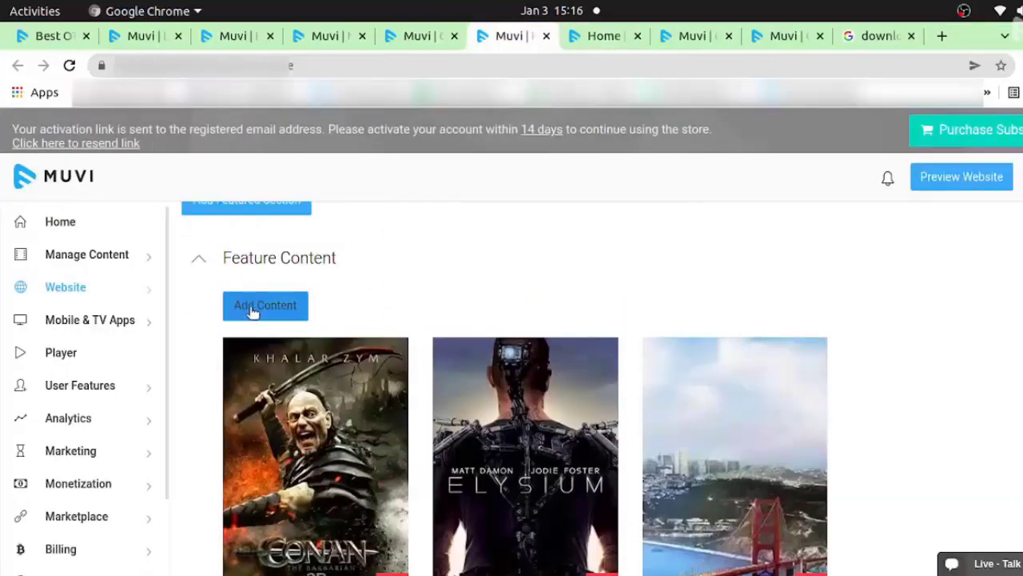
pyautogui.click(251, 307)
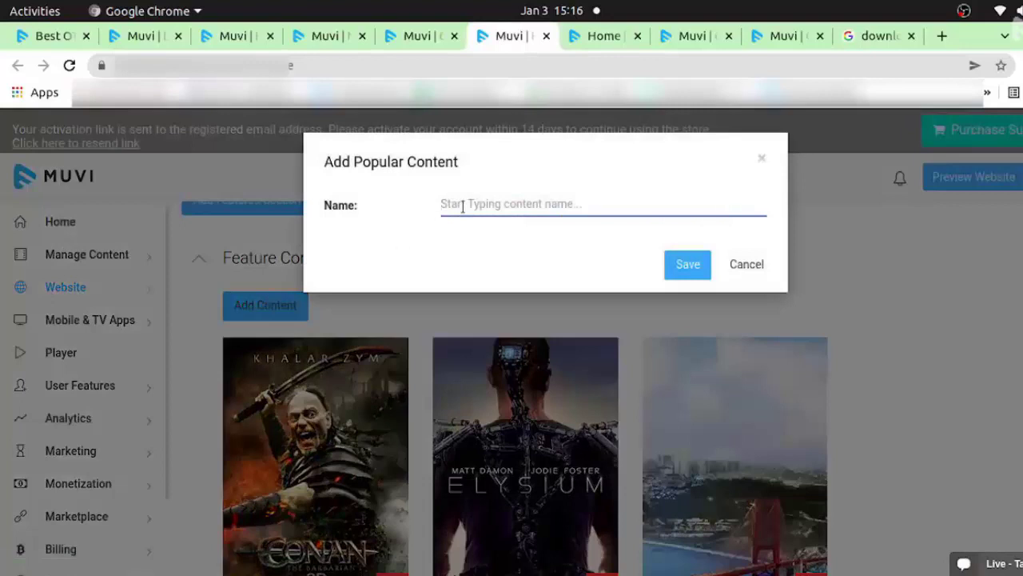
pyautogui.write('my')
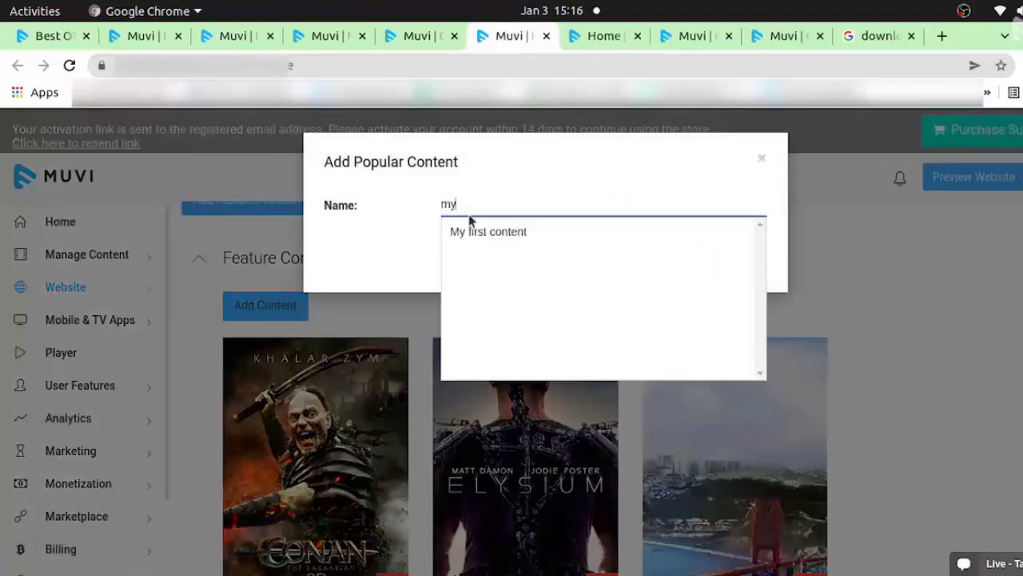
pyautogui.click(479, 237)
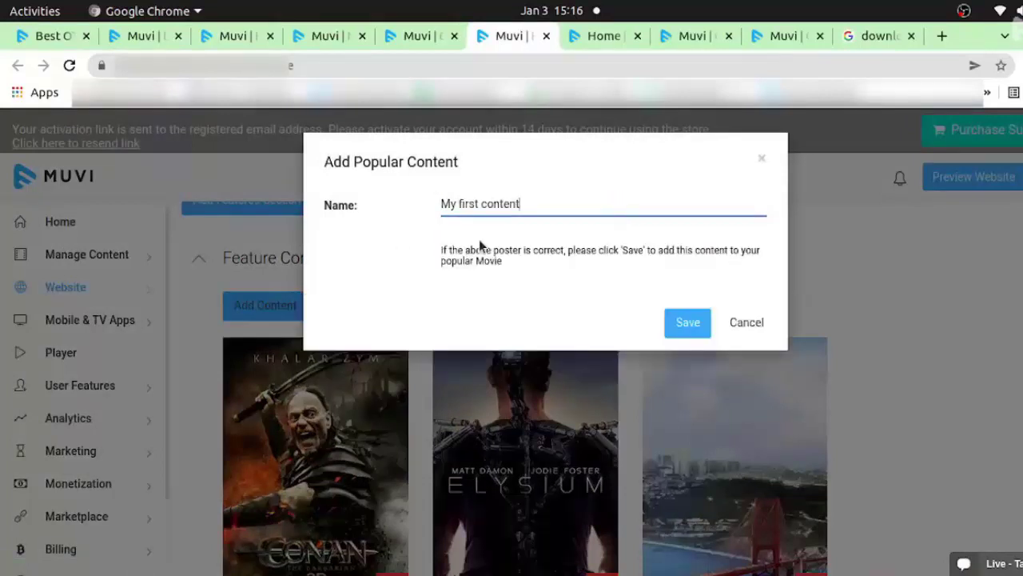
pyautogui.click(678, 450)
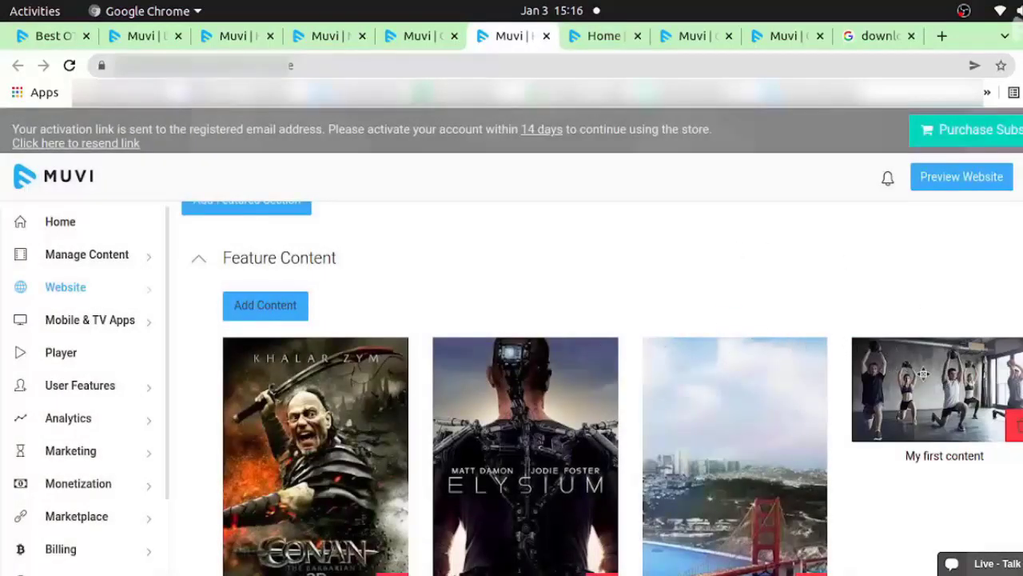
pyautogui.moveTo(949, 401); pyautogui.dragTo(289, 392)
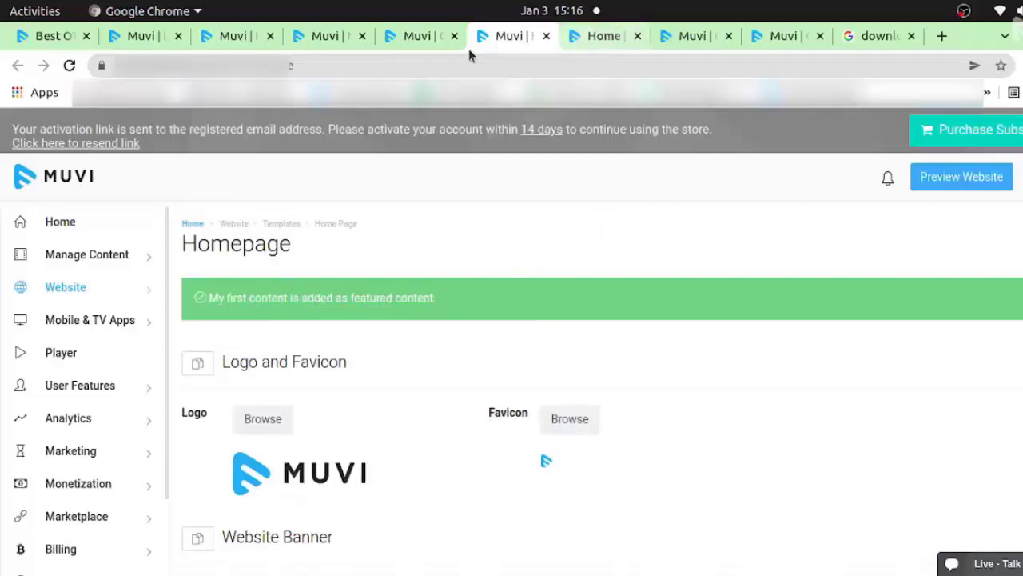
# Reload the website preview and check the order of the items in the Feature Content section.
pyautogui.moveTo(120, 285)
pyautogui.moveTo(221, 294)
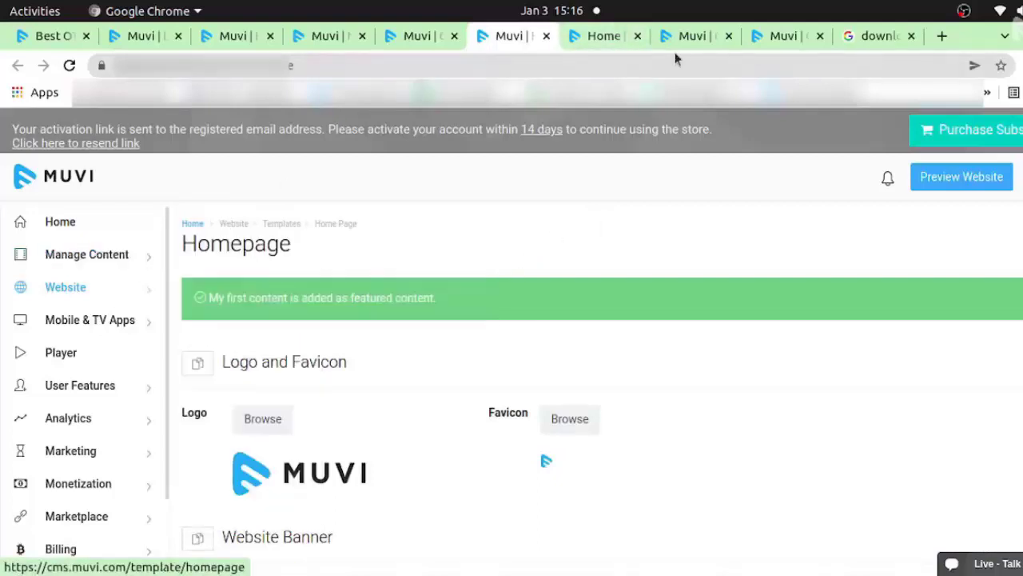
pyautogui.click(616, 40)
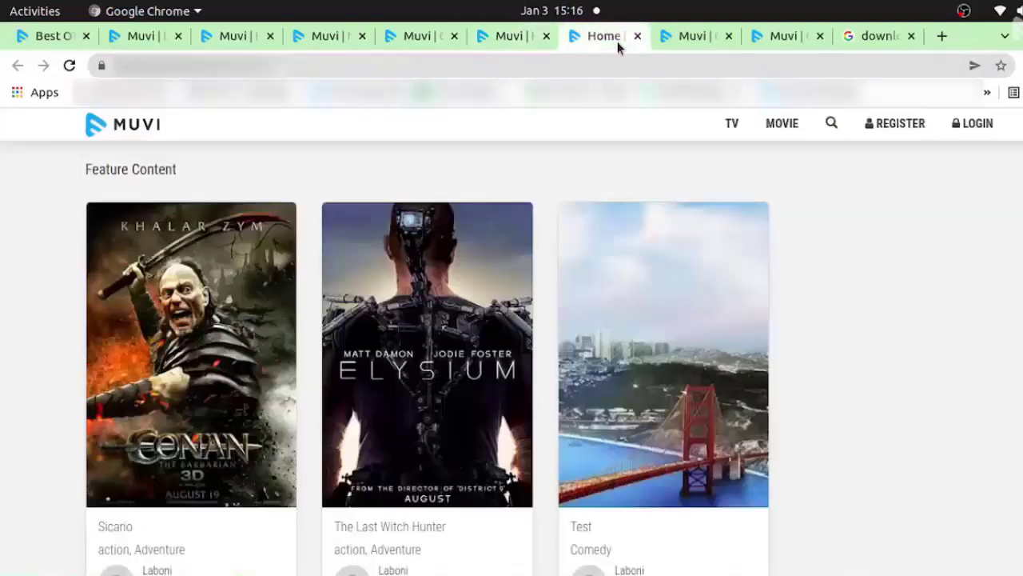
pyautogui.click(71, 66)
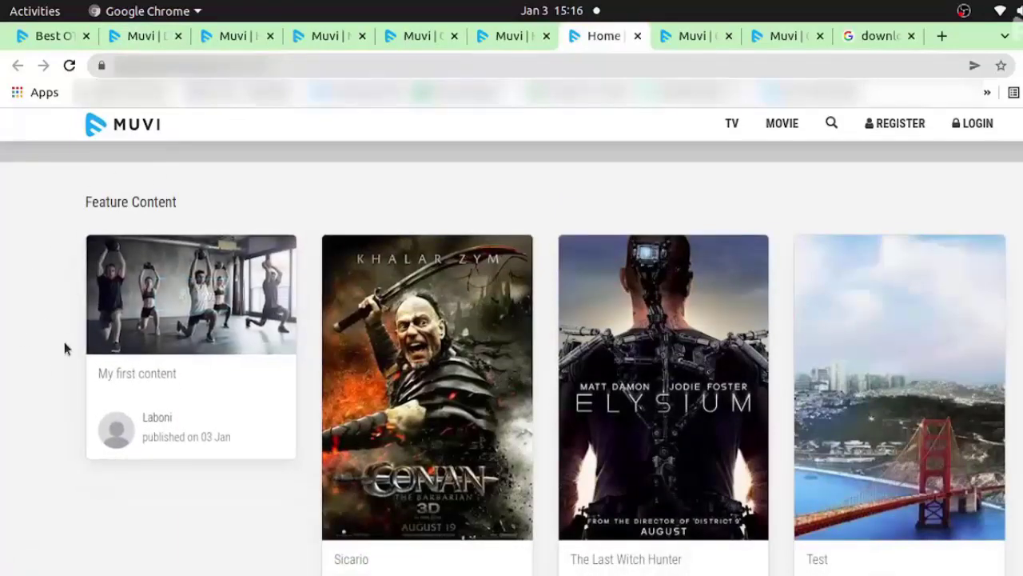
pyautogui.scroll(-1, 227, 442)
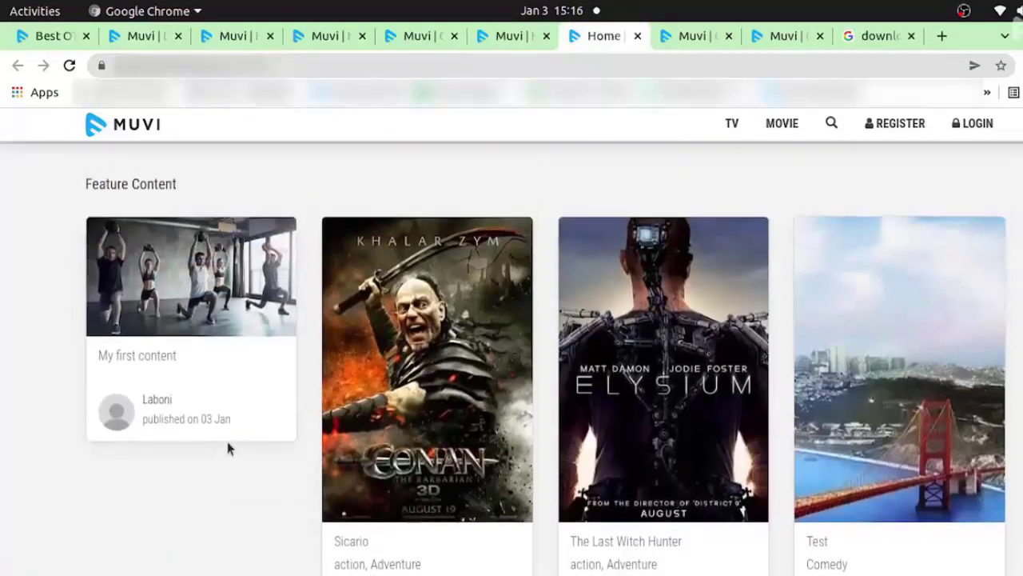
pyautogui.scroll(2, 227, 432)
pyautogui.scroll(5, 446, 255)
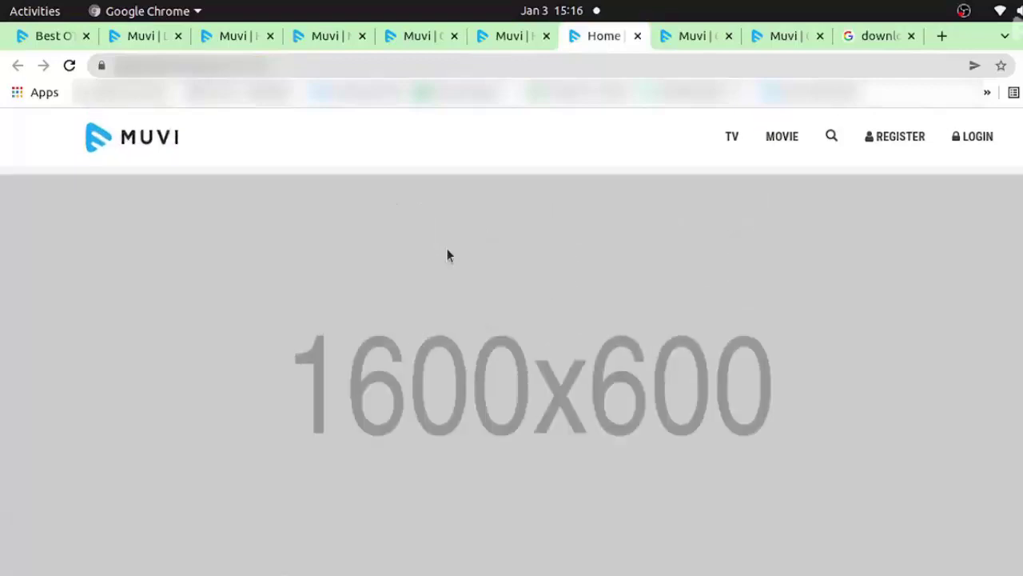
pyautogui.scroll(-5, 446, 253)
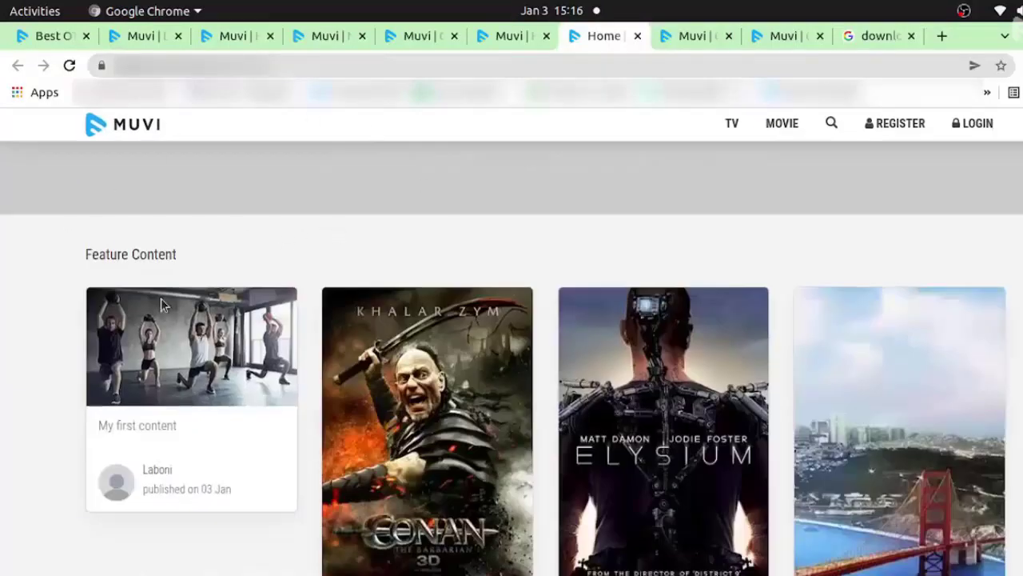
pyautogui.scroll(5, 553, 234)
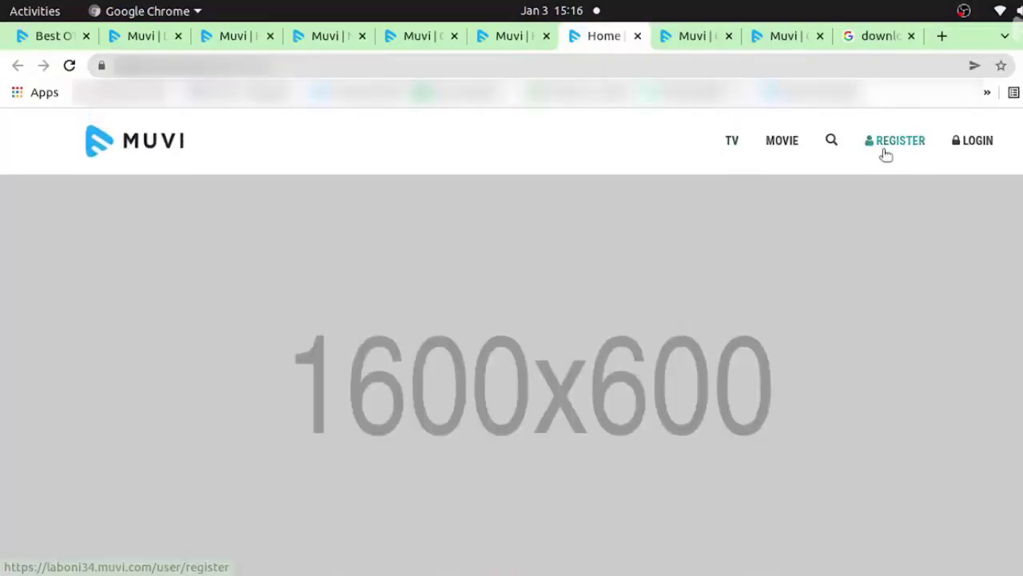
# Look over the previewed home page's header options and the content rows beneath the banner.
pyautogui.scroll(-5, 979, 143)
pyautogui.scroll(-3, 859, 158)
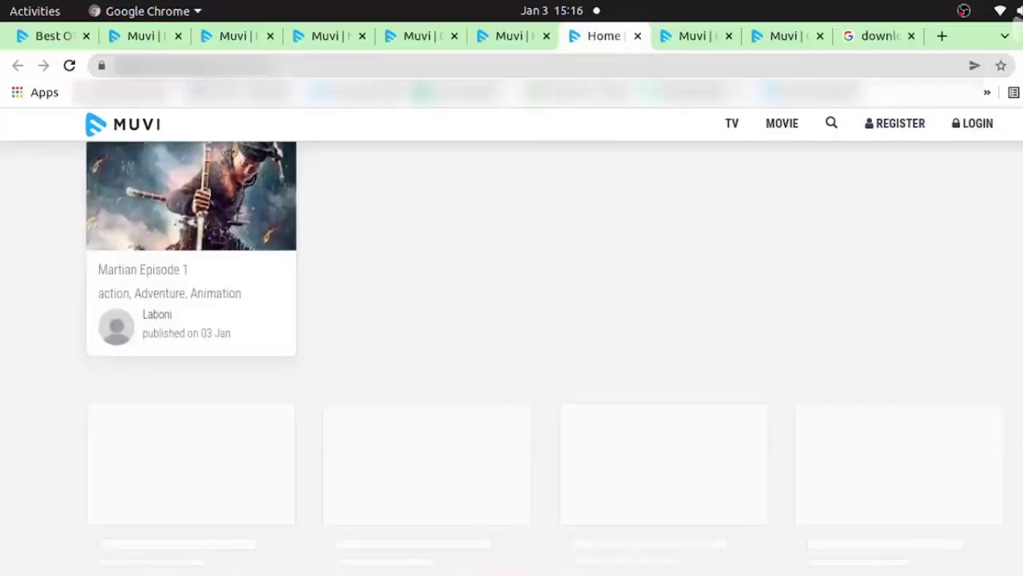
pyautogui.scroll(8, 859, 158)
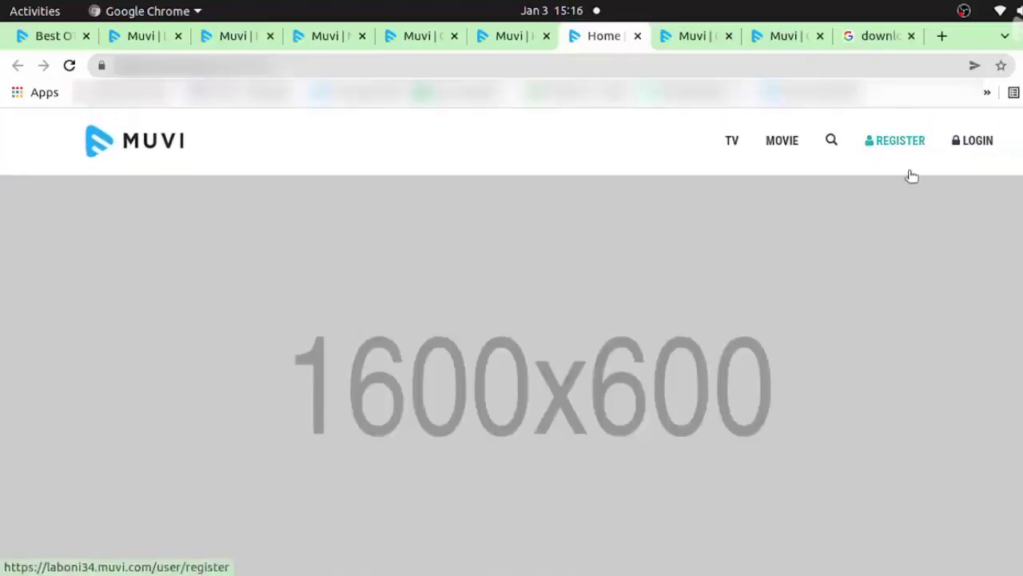
pyautogui.click(868, 142)
pyautogui.scroll(-6, 588, 397)
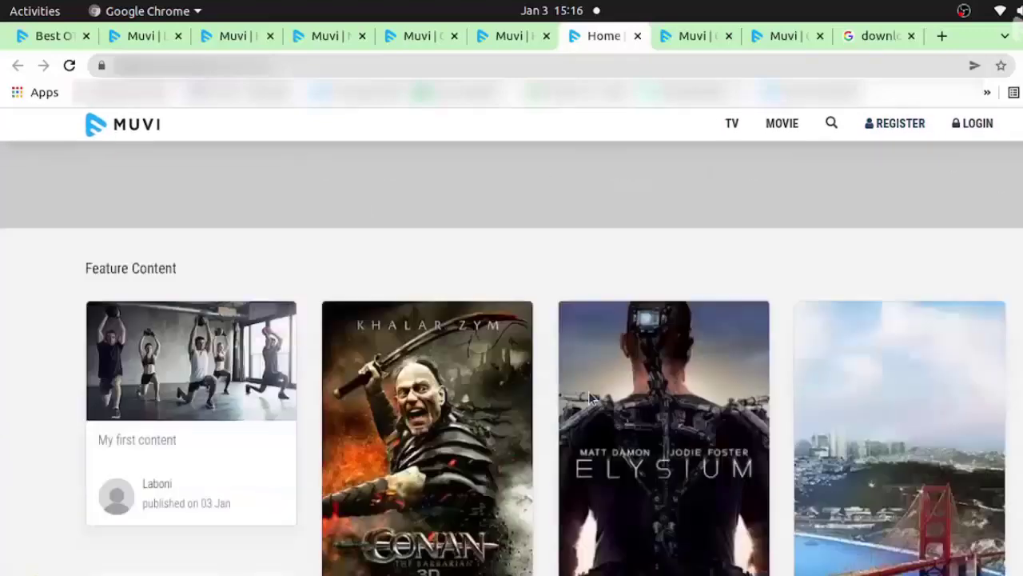
pyautogui.scroll(1, 486, 235)
pyautogui.scroll(1, 480, 240)
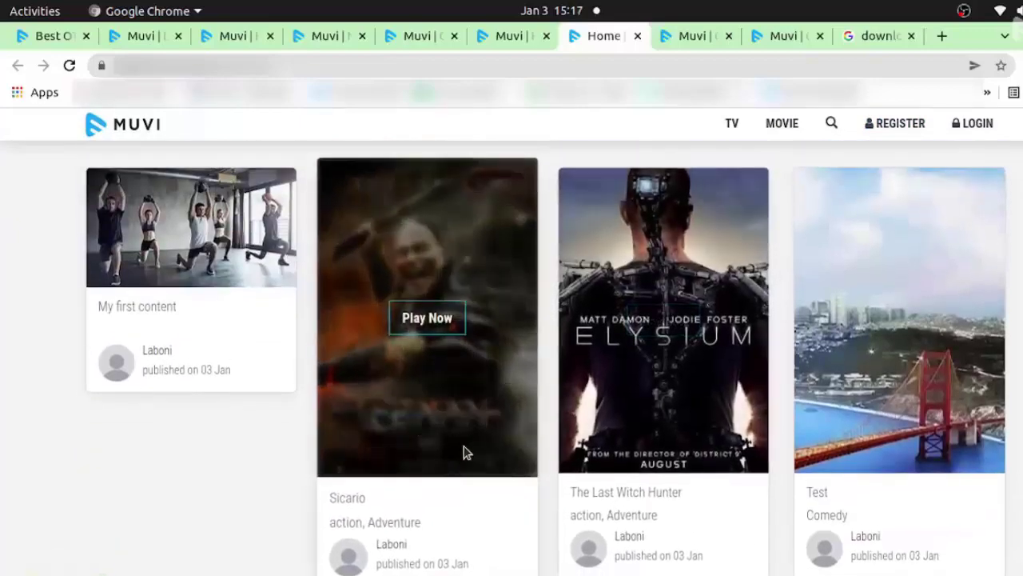
pyautogui.scroll(-5, 466, 450)
pyautogui.scroll(10, 463, 450)
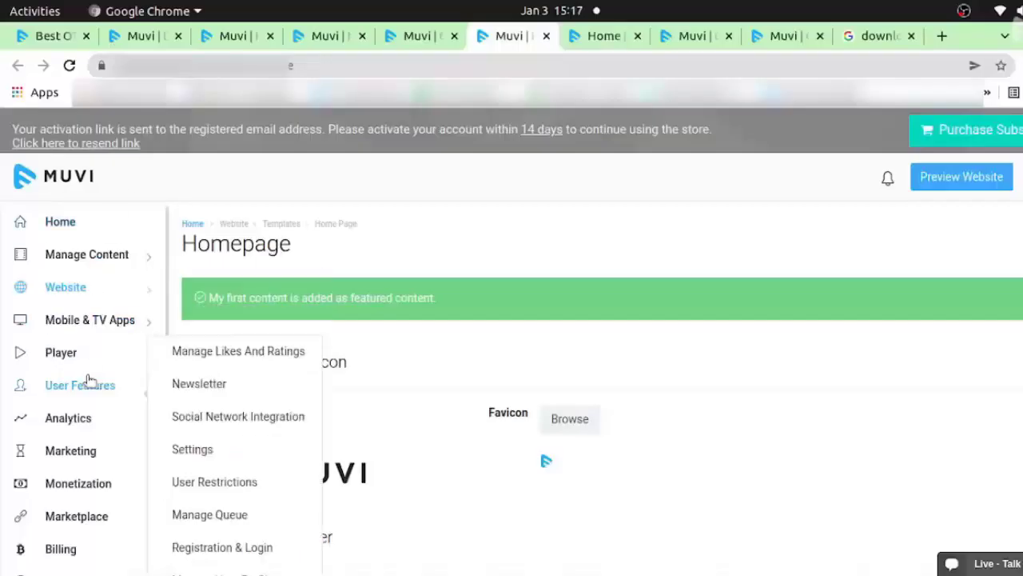
# Return to the CMS and review its feature areas, including User Features, Monetization, Marketplace and Billing.
pyautogui.scroll(-2, 87, 427)
pyautogui.moveTo(87, 427)
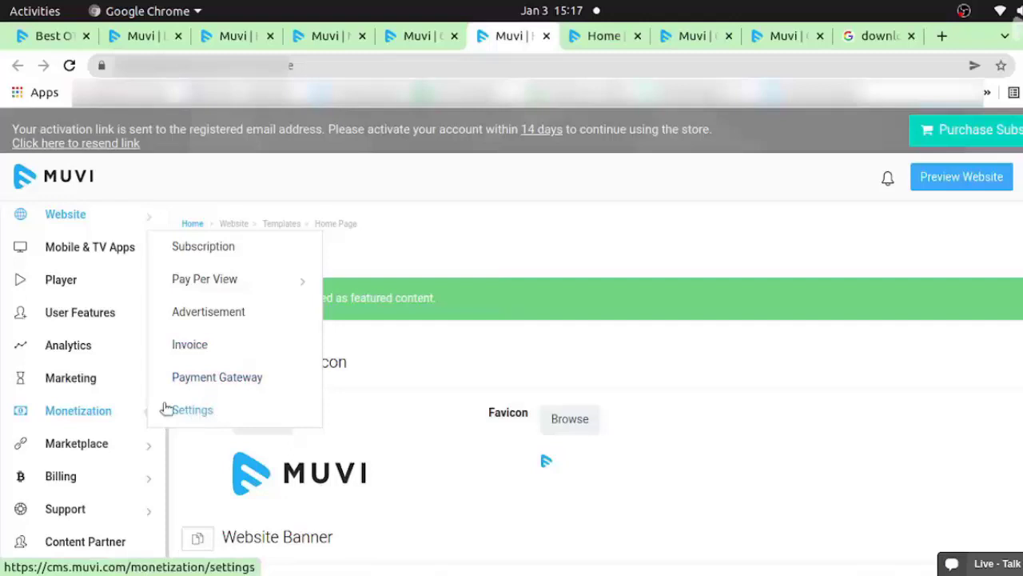
pyautogui.scroll(-3, 116, 445)
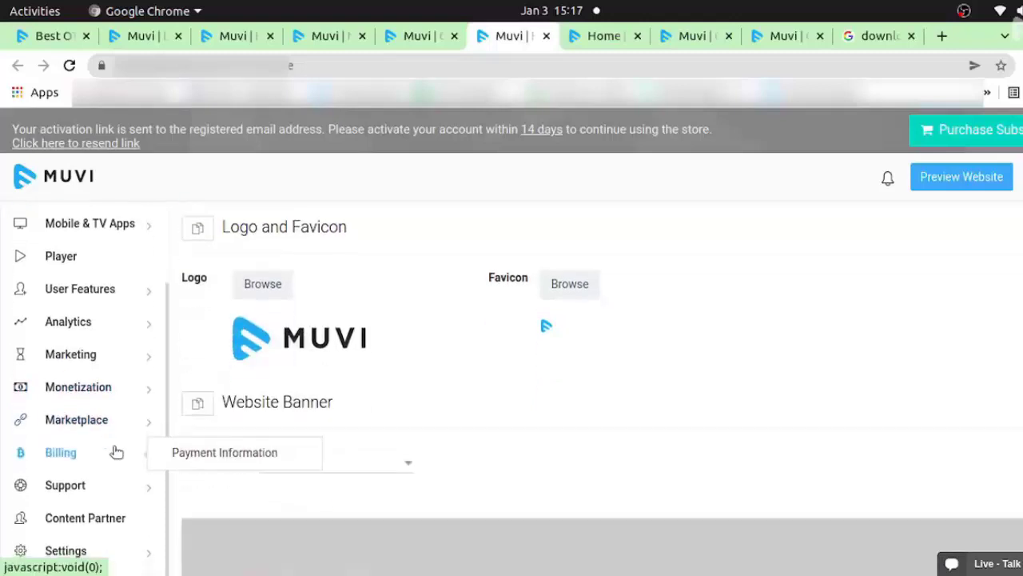
pyautogui.moveTo(102, 482)
pyautogui.scroll(3, 102, 482)
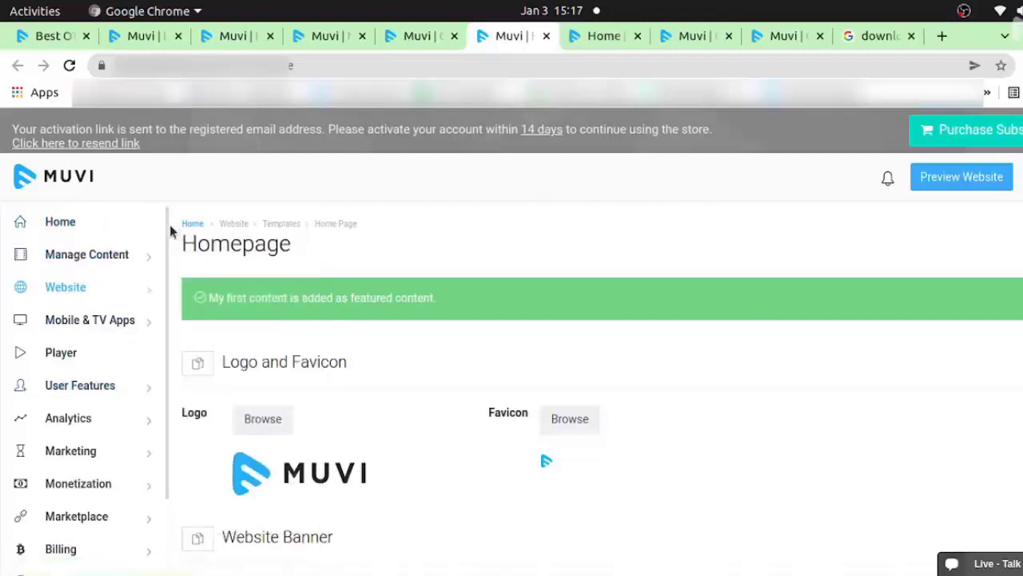
pyautogui.scroll(-2, 98, 519)
pyautogui.scroll(2, 96, 519)
pyautogui.moveTo(98, 521)
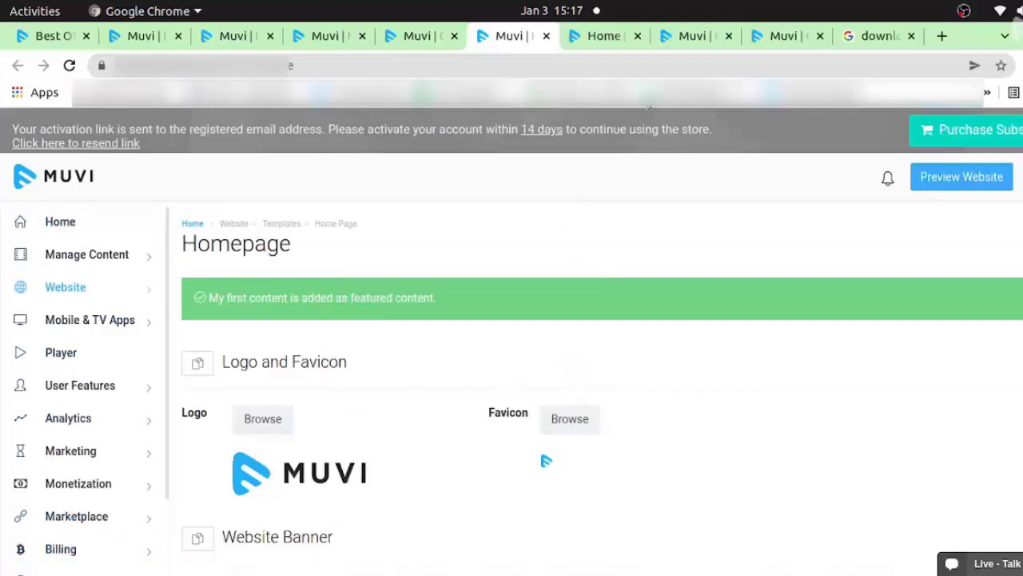
# View the previewed home page once more, and review the logo, favicon and banner sections of the Homepage settings.
pyautogui.click(595, 46)
pyautogui.scroll(-3, 513, 418)
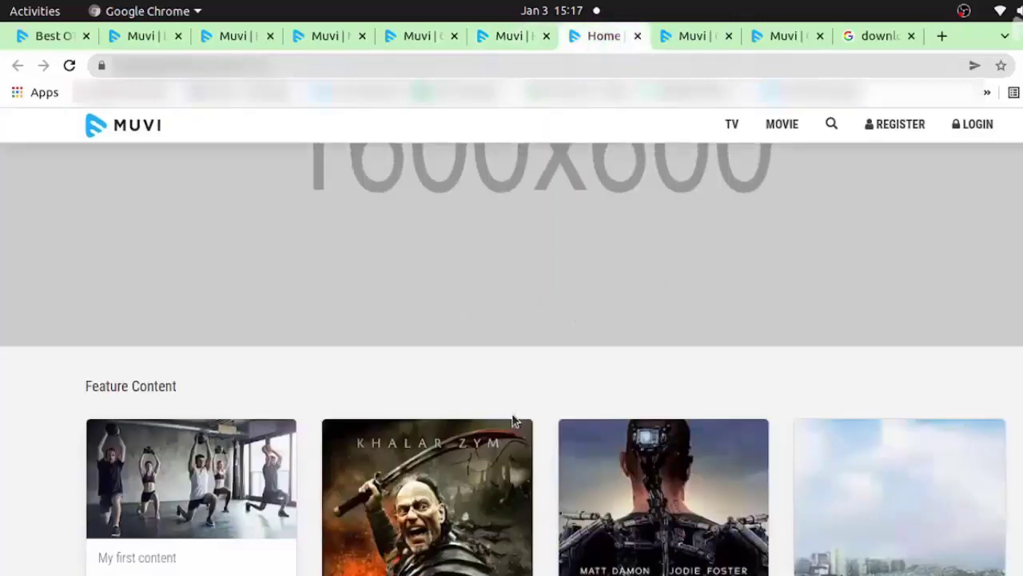
pyautogui.scroll(3, 510, 214)
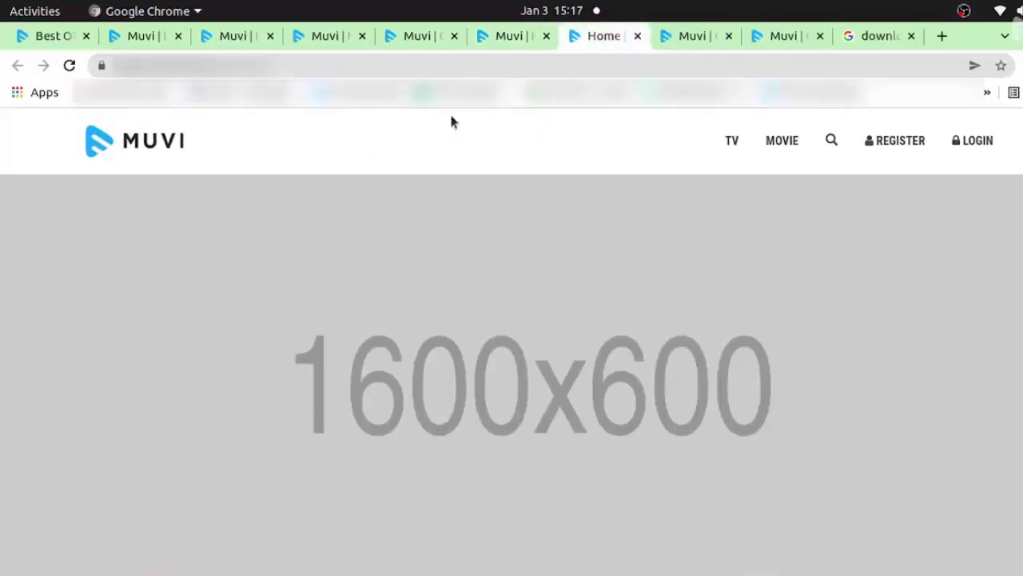
pyautogui.click(498, 36)
pyautogui.scroll(-4, 564, 394)
pyautogui.scroll(2, 560, 418)
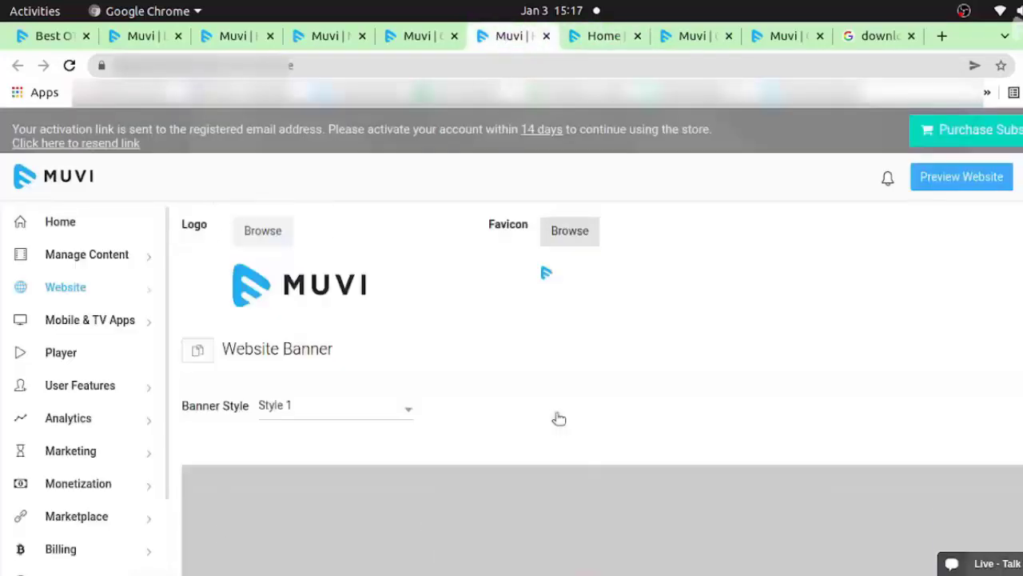
pyautogui.scroll(3, 559, 418)
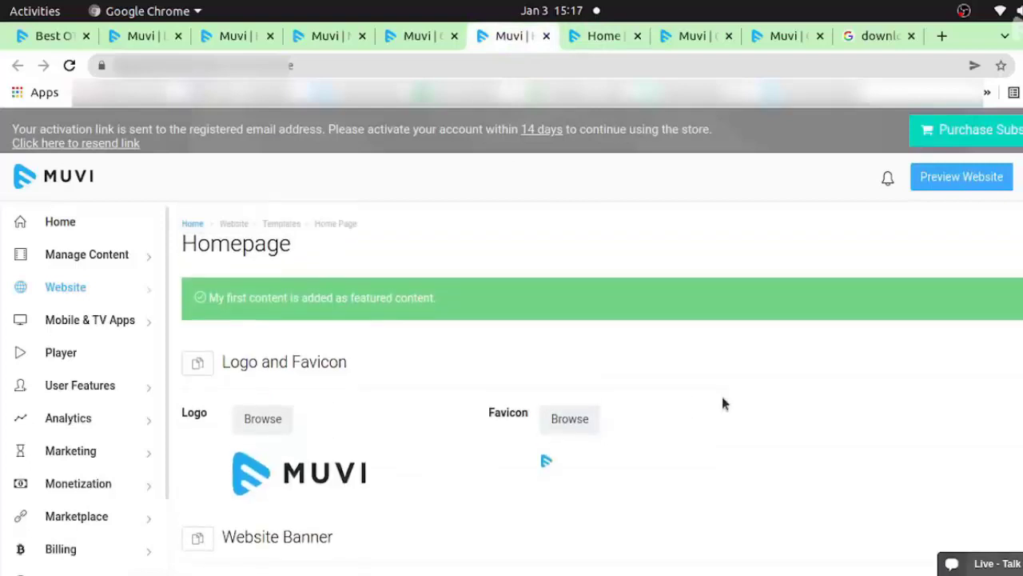